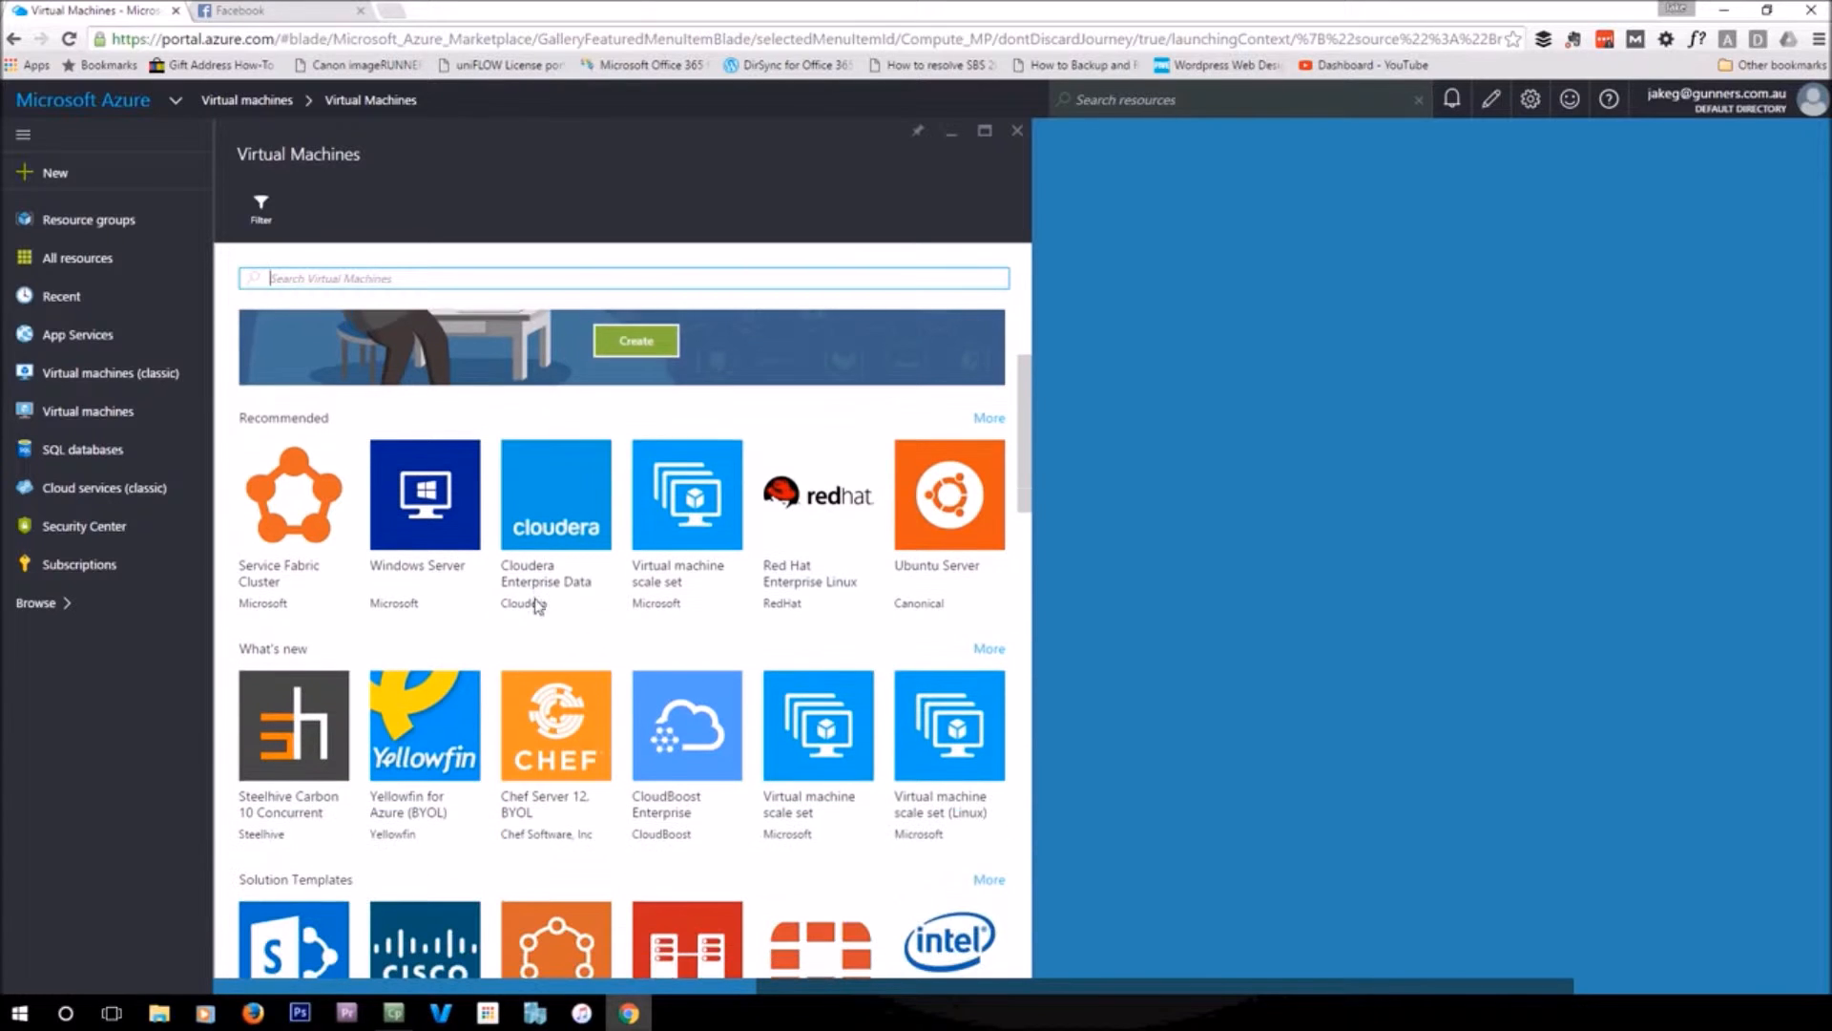
Browse the virtual machine marketplace and choose the Windows Server 2012 R2 Datacenter image from the Windows Server offerings
{"action": "scroll", "coordinate": [537, 607], "scroll_direction": "down", "scroll_amount": 3}
{"action": "scroll", "coordinate": [538, 607], "scroll_direction": "down", "scroll_amount": 2}
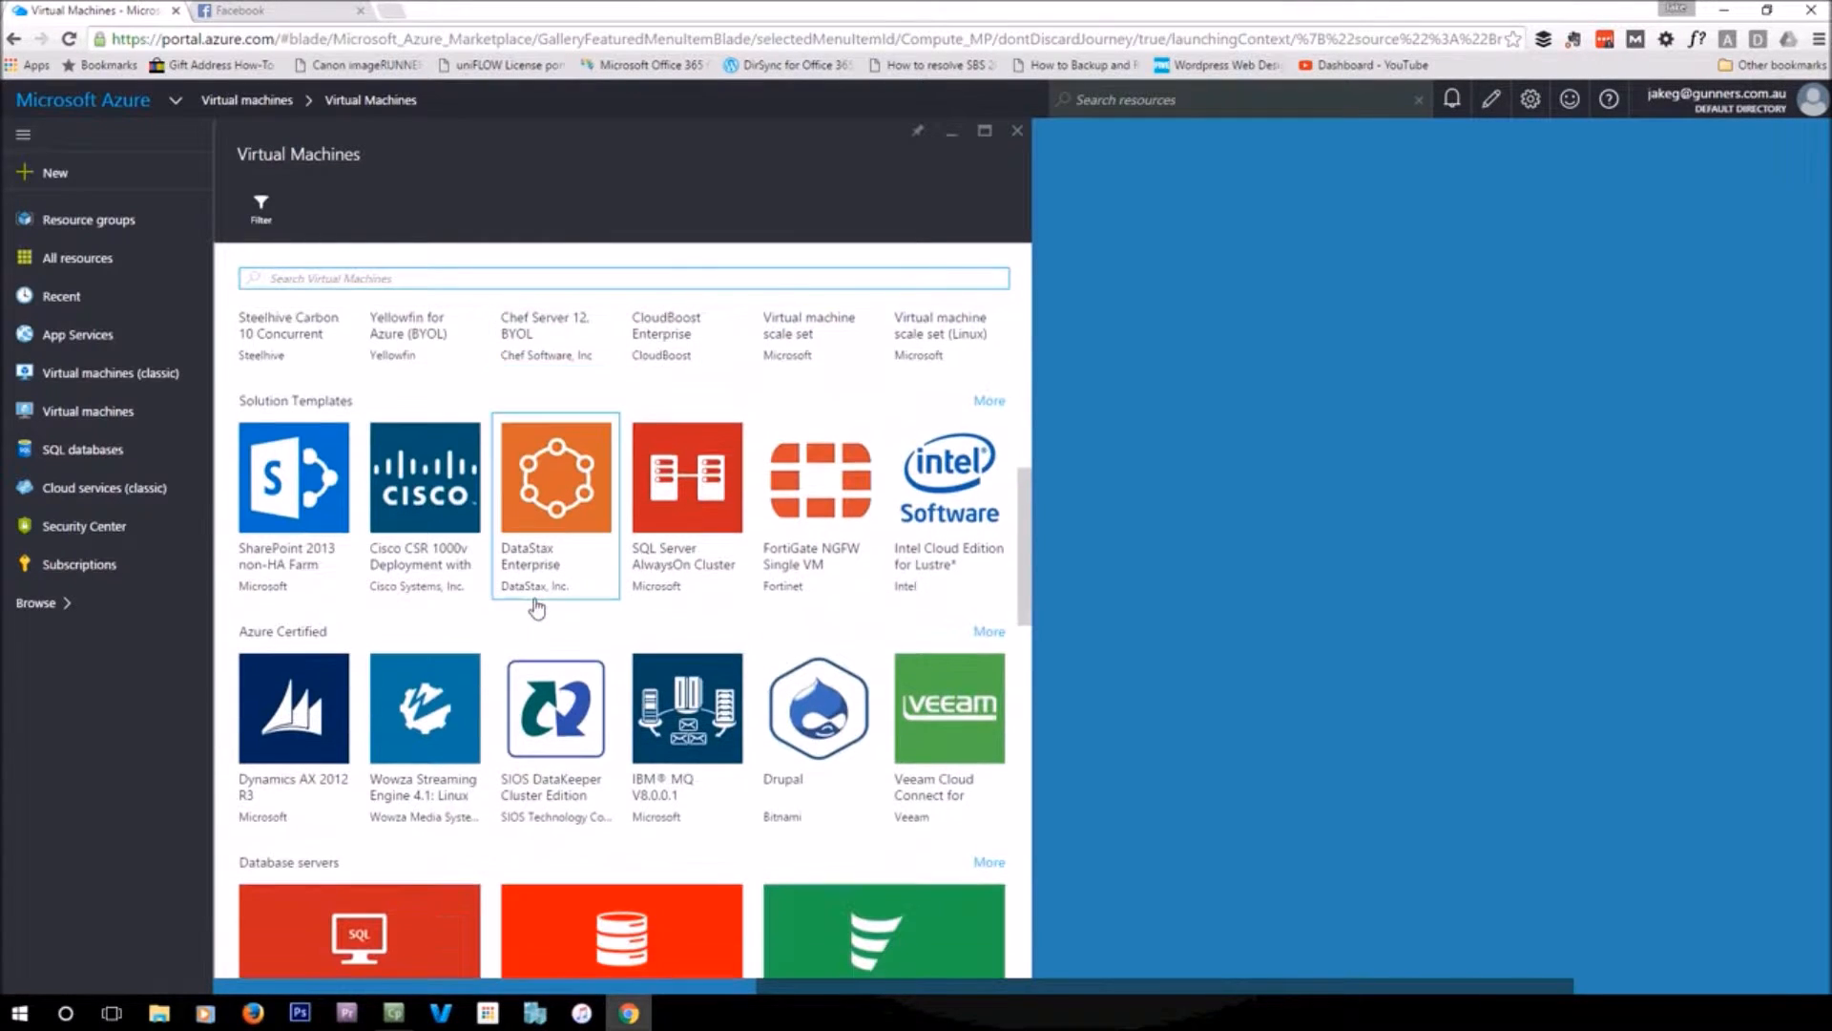
{"action": "scroll", "coordinate": [845, 711], "scroll_direction": "down", "scroll_amount": 1}
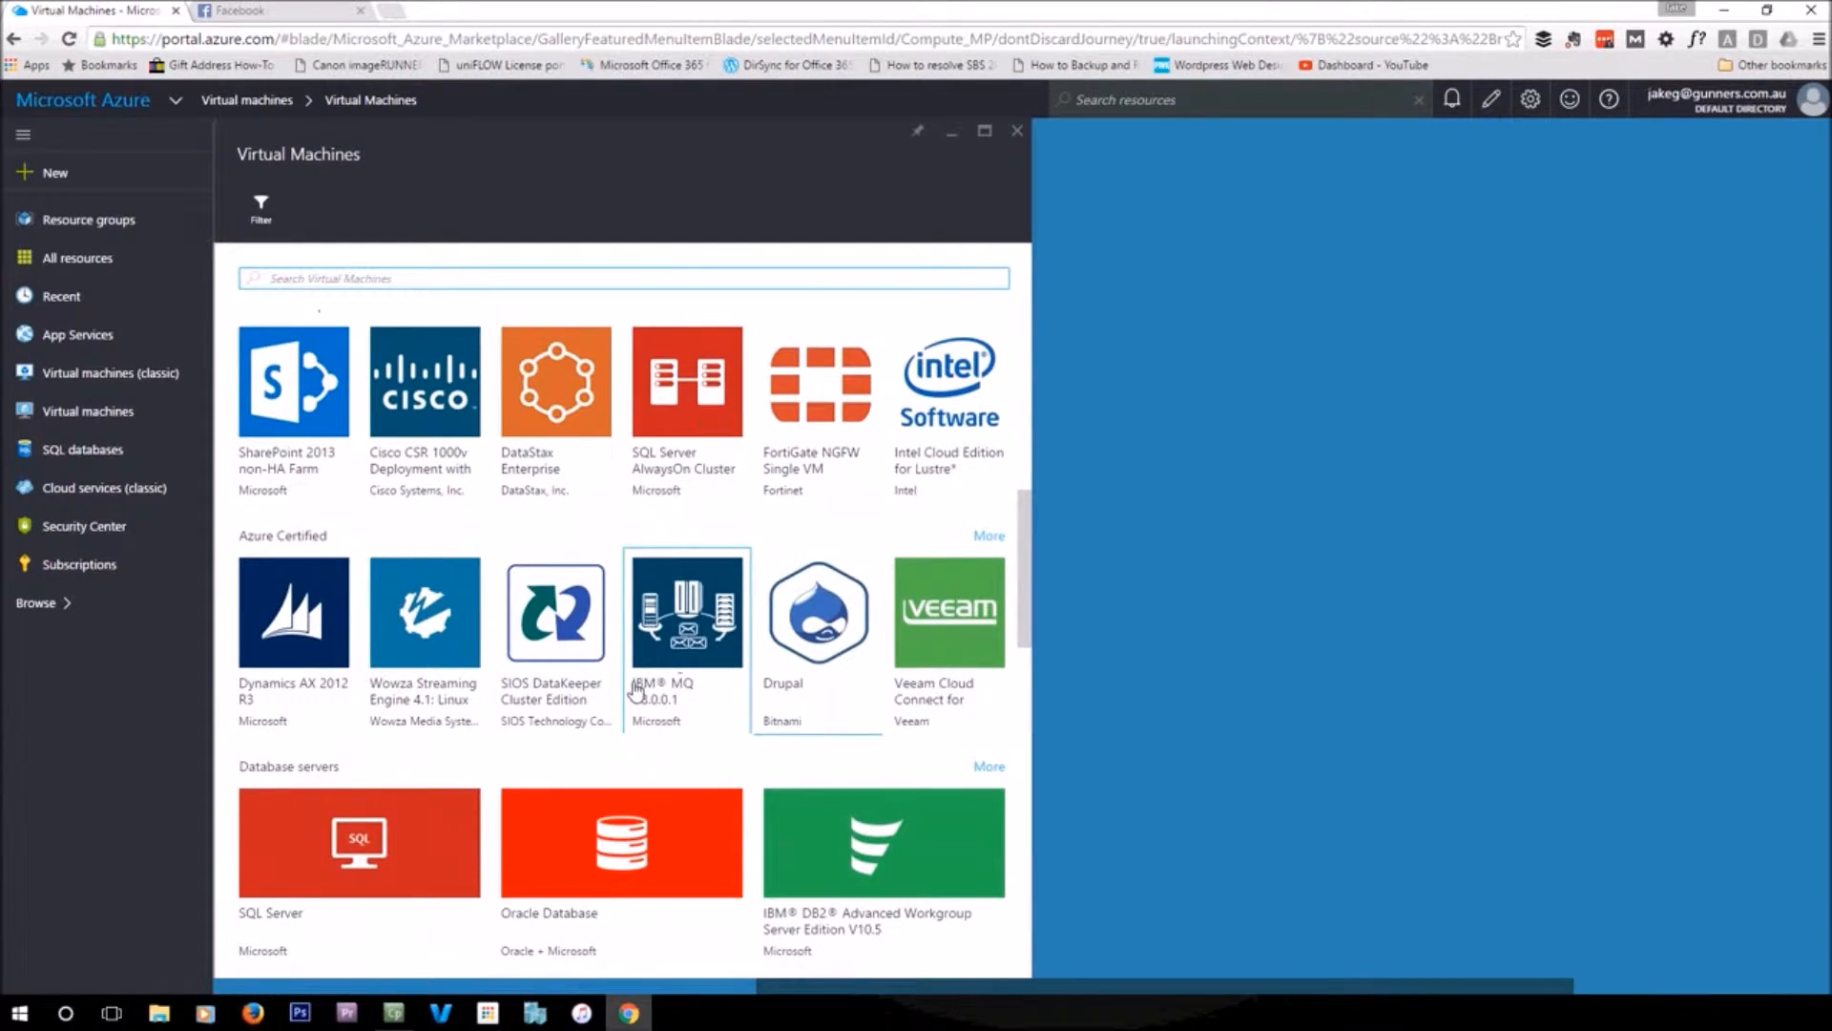
{"action": "scroll", "coordinate": [636, 692], "scroll_direction": "down", "scroll_amount": 2}
{"action": "scroll", "coordinate": [612, 691], "scroll_direction": "up", "scroll_amount": 4}
{"action": "scroll", "coordinate": [613, 691], "scroll_direction": "up", "scroll_amount": 5}
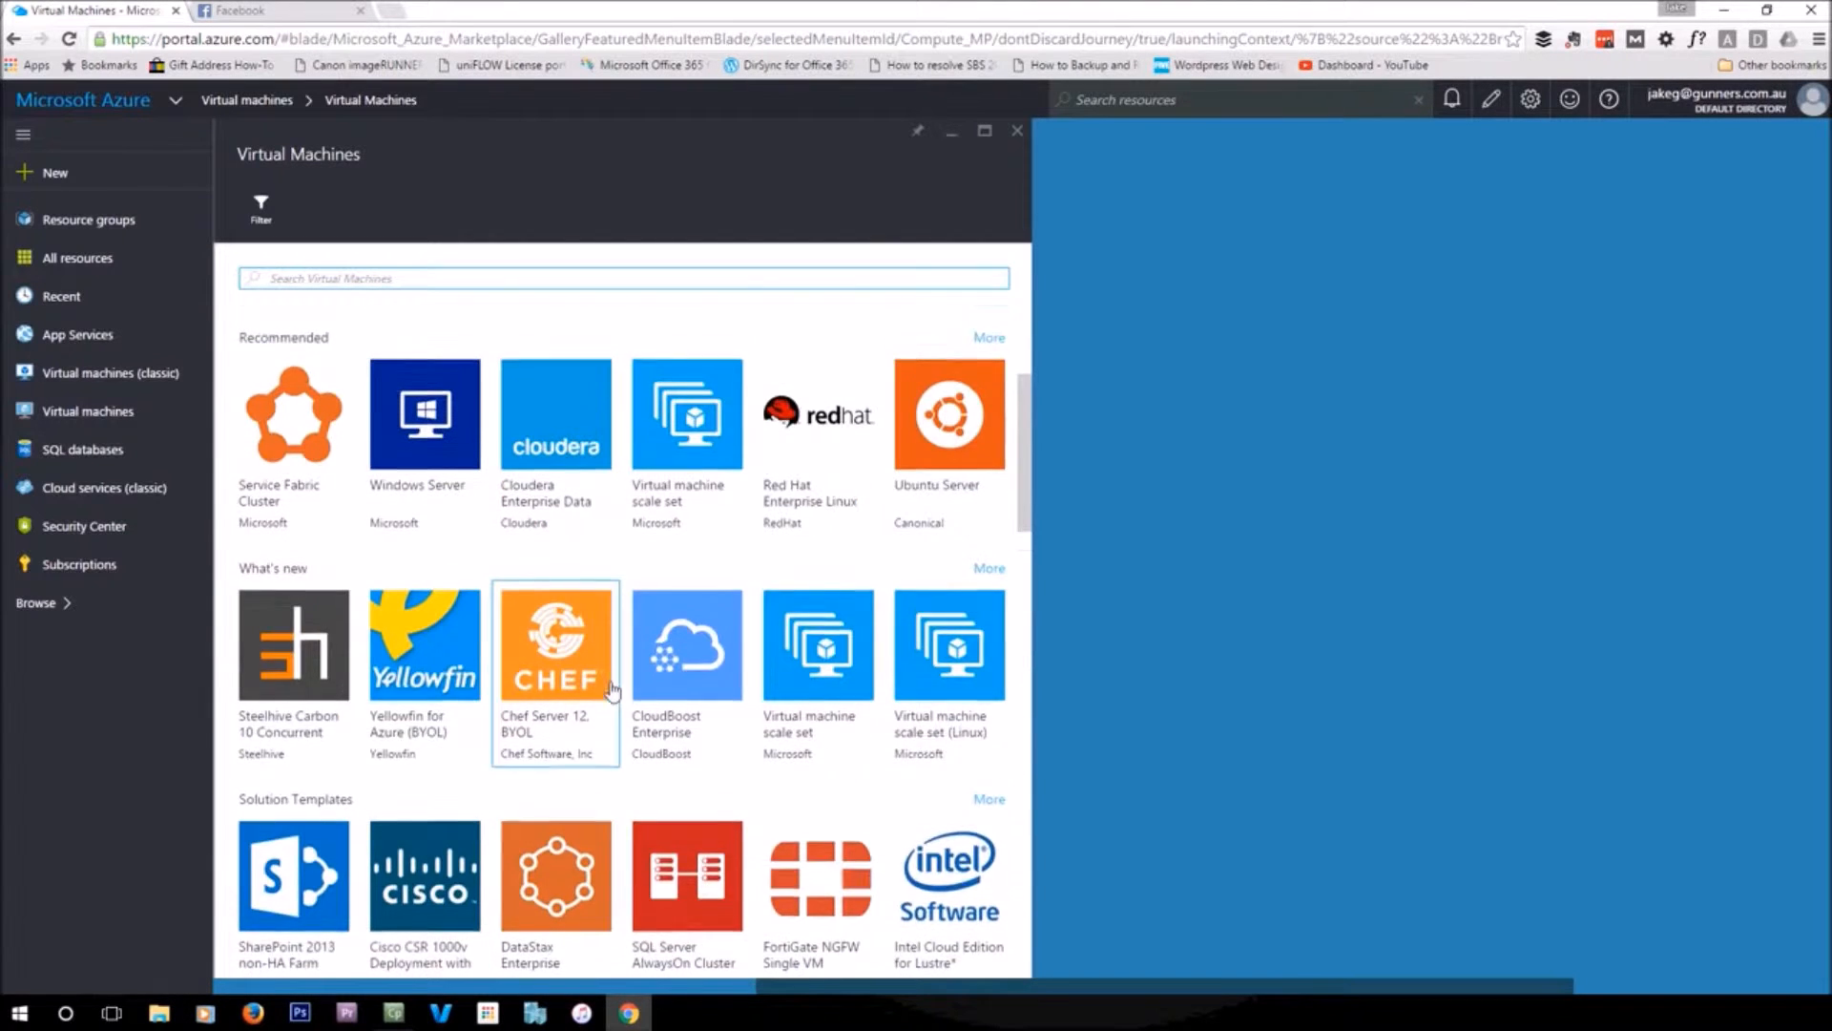
{"action": "left_click", "coordinate": [426, 731]}
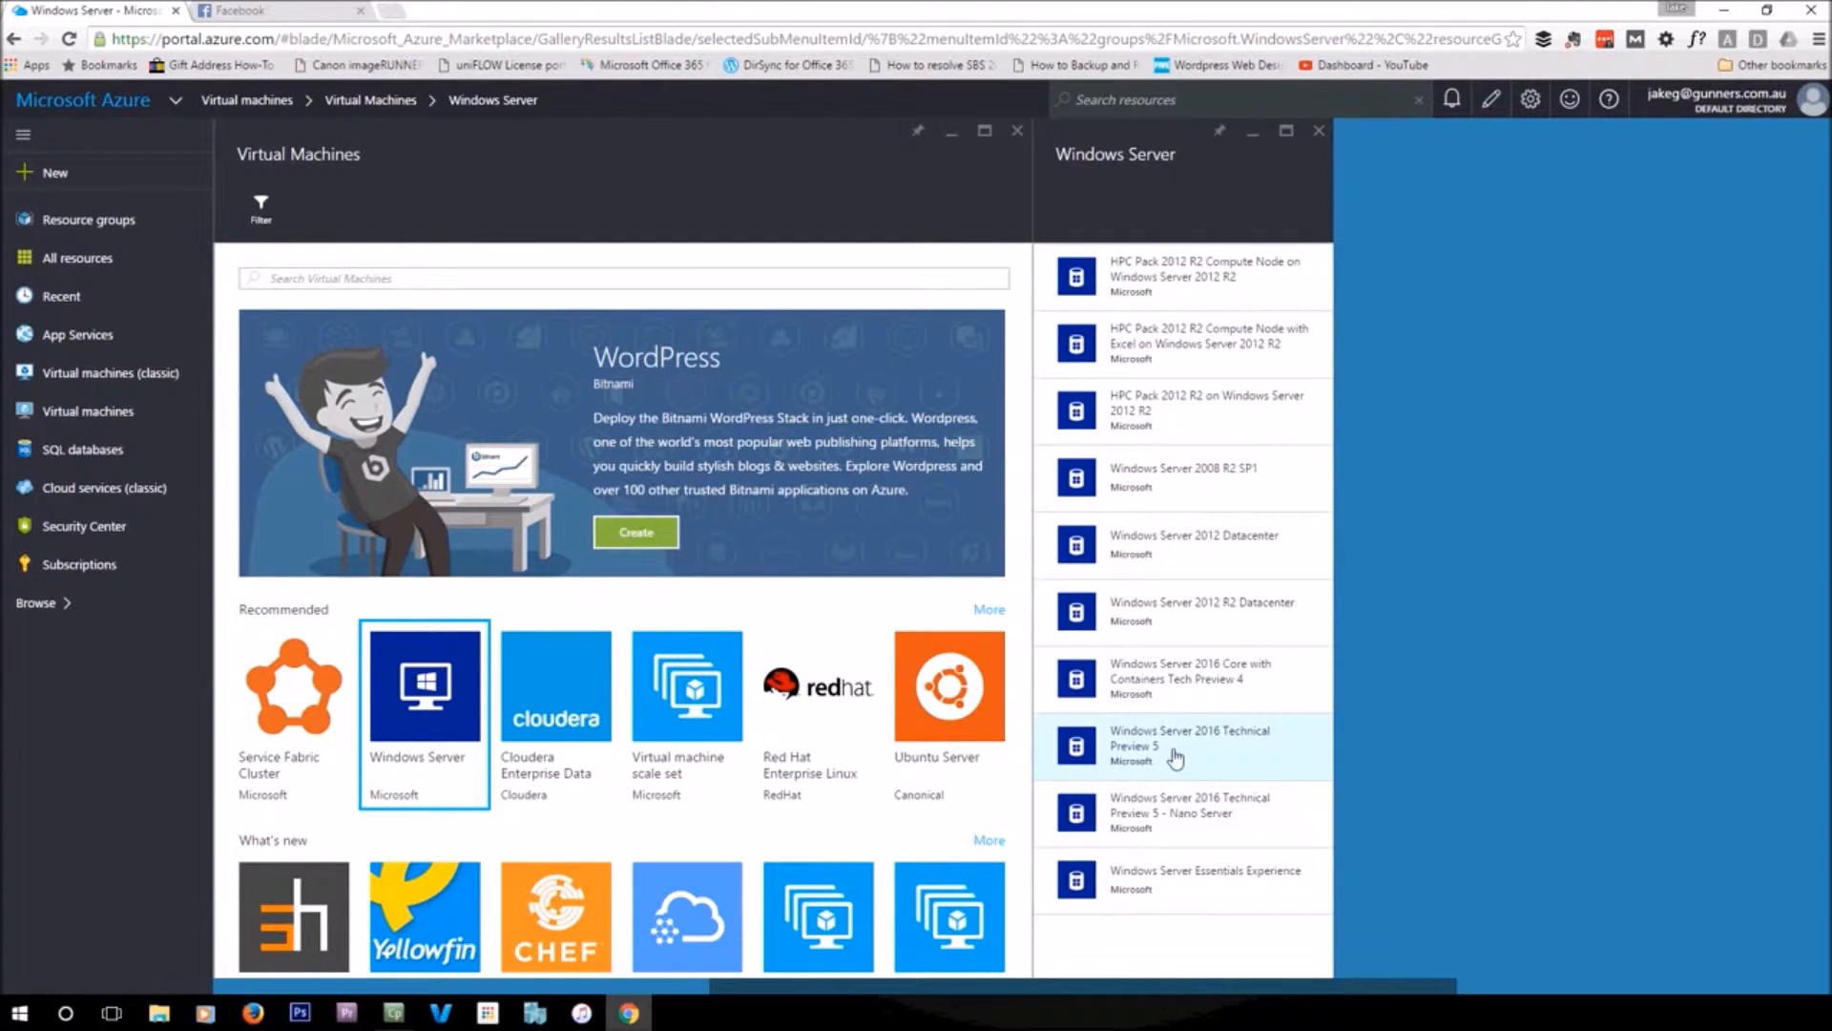
{"action": "left_click", "coordinate": [1193, 618]}
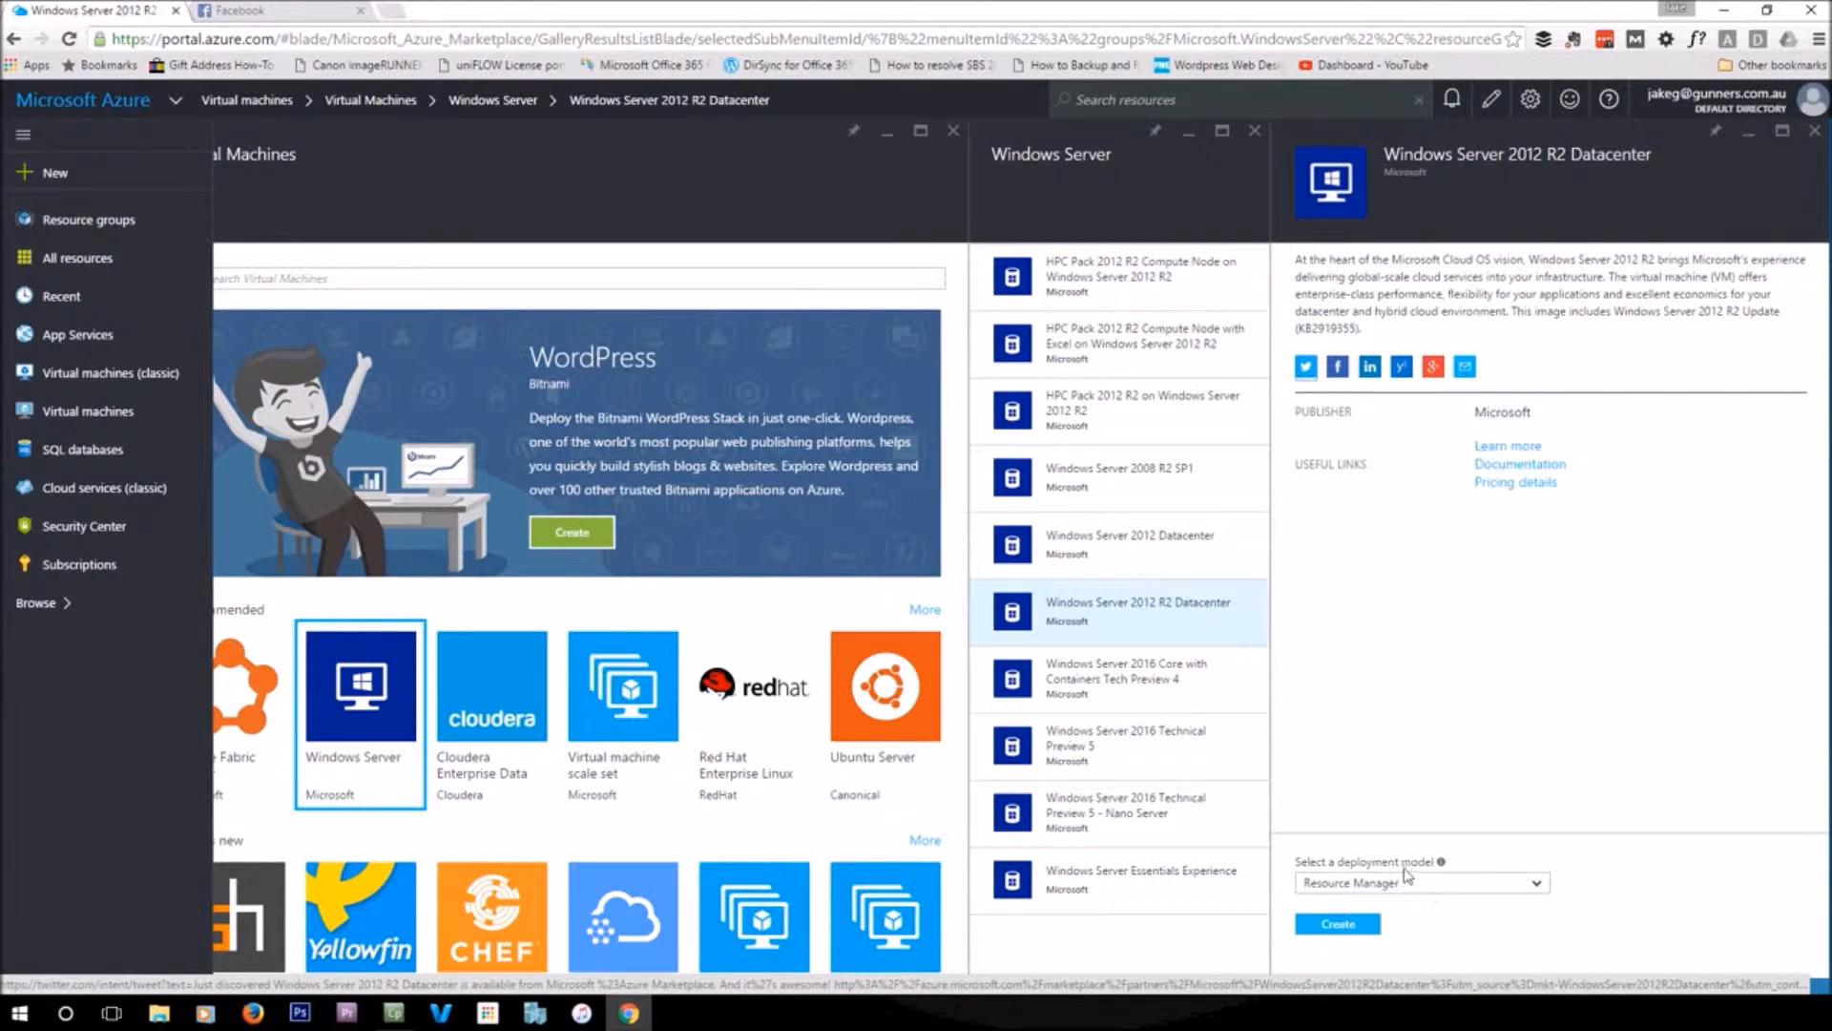
Examine the linked documentation about the Resource Manager deployment model, including its conceptual differences table, and return to the Azure portal
{"action": "mouse_move", "coordinate": [1441, 861]}
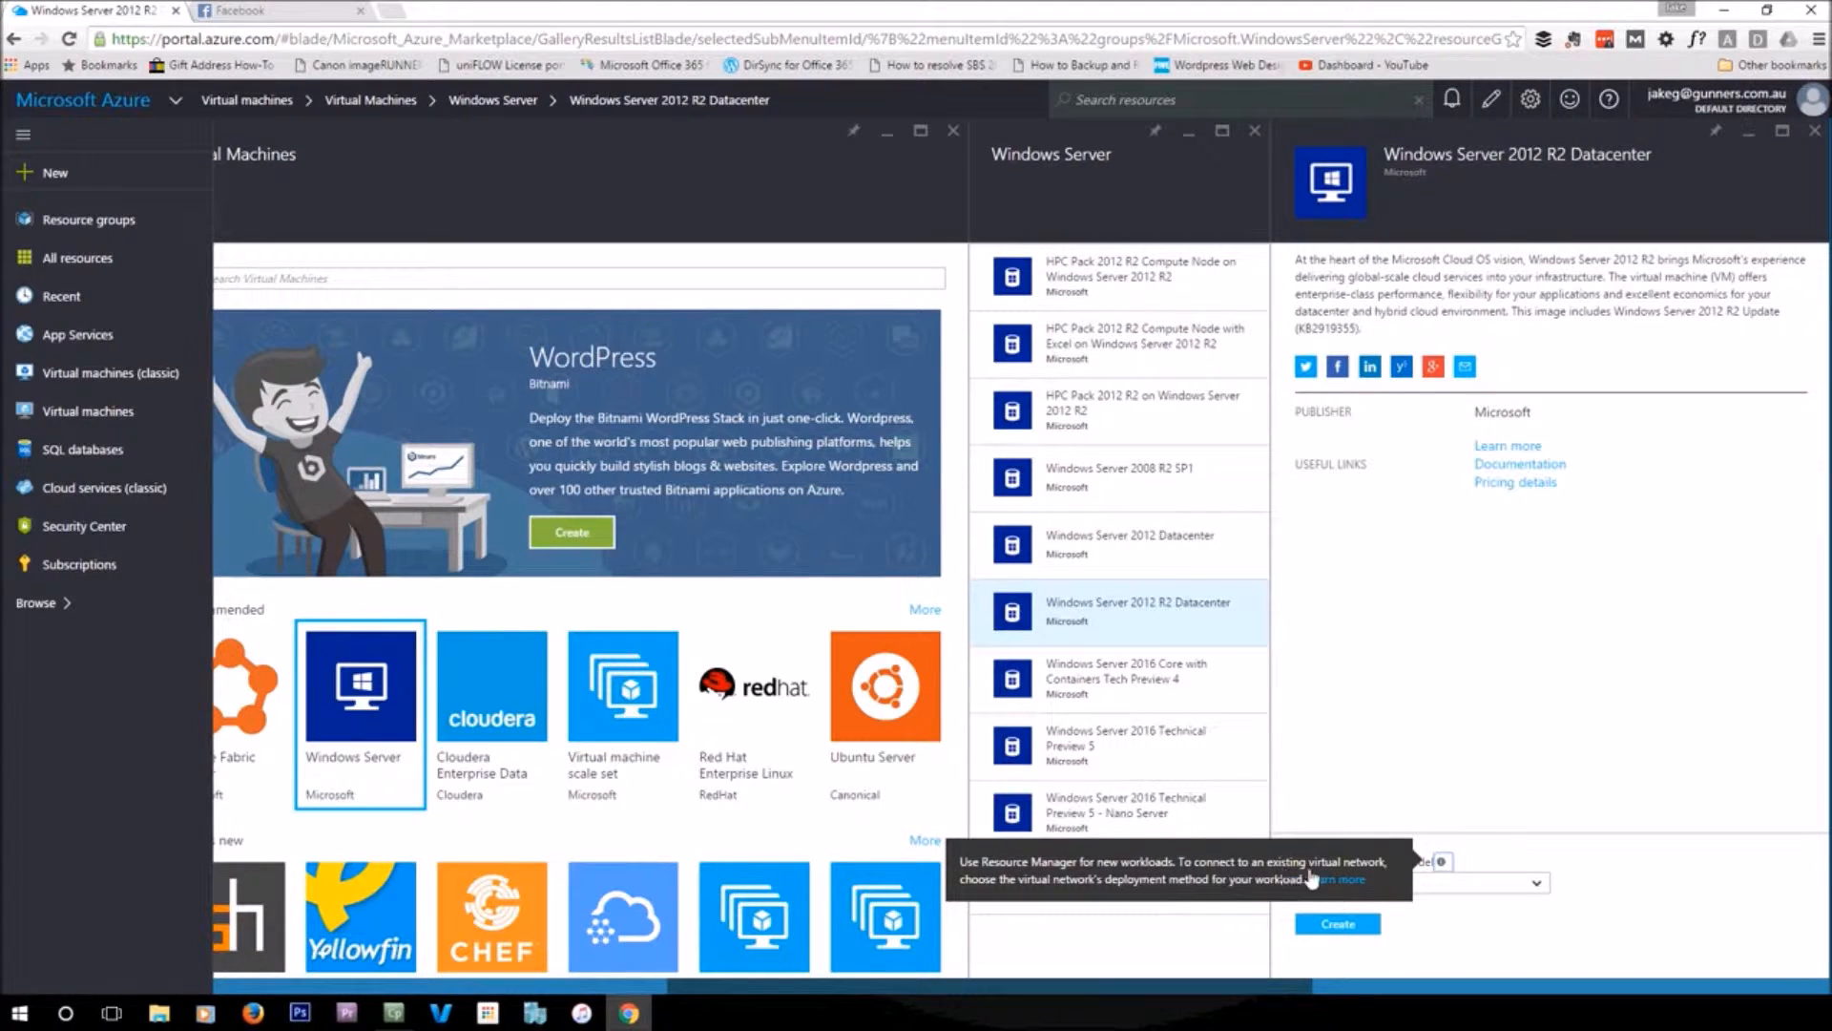
{"action": "left_click", "coordinate": [1339, 881]}
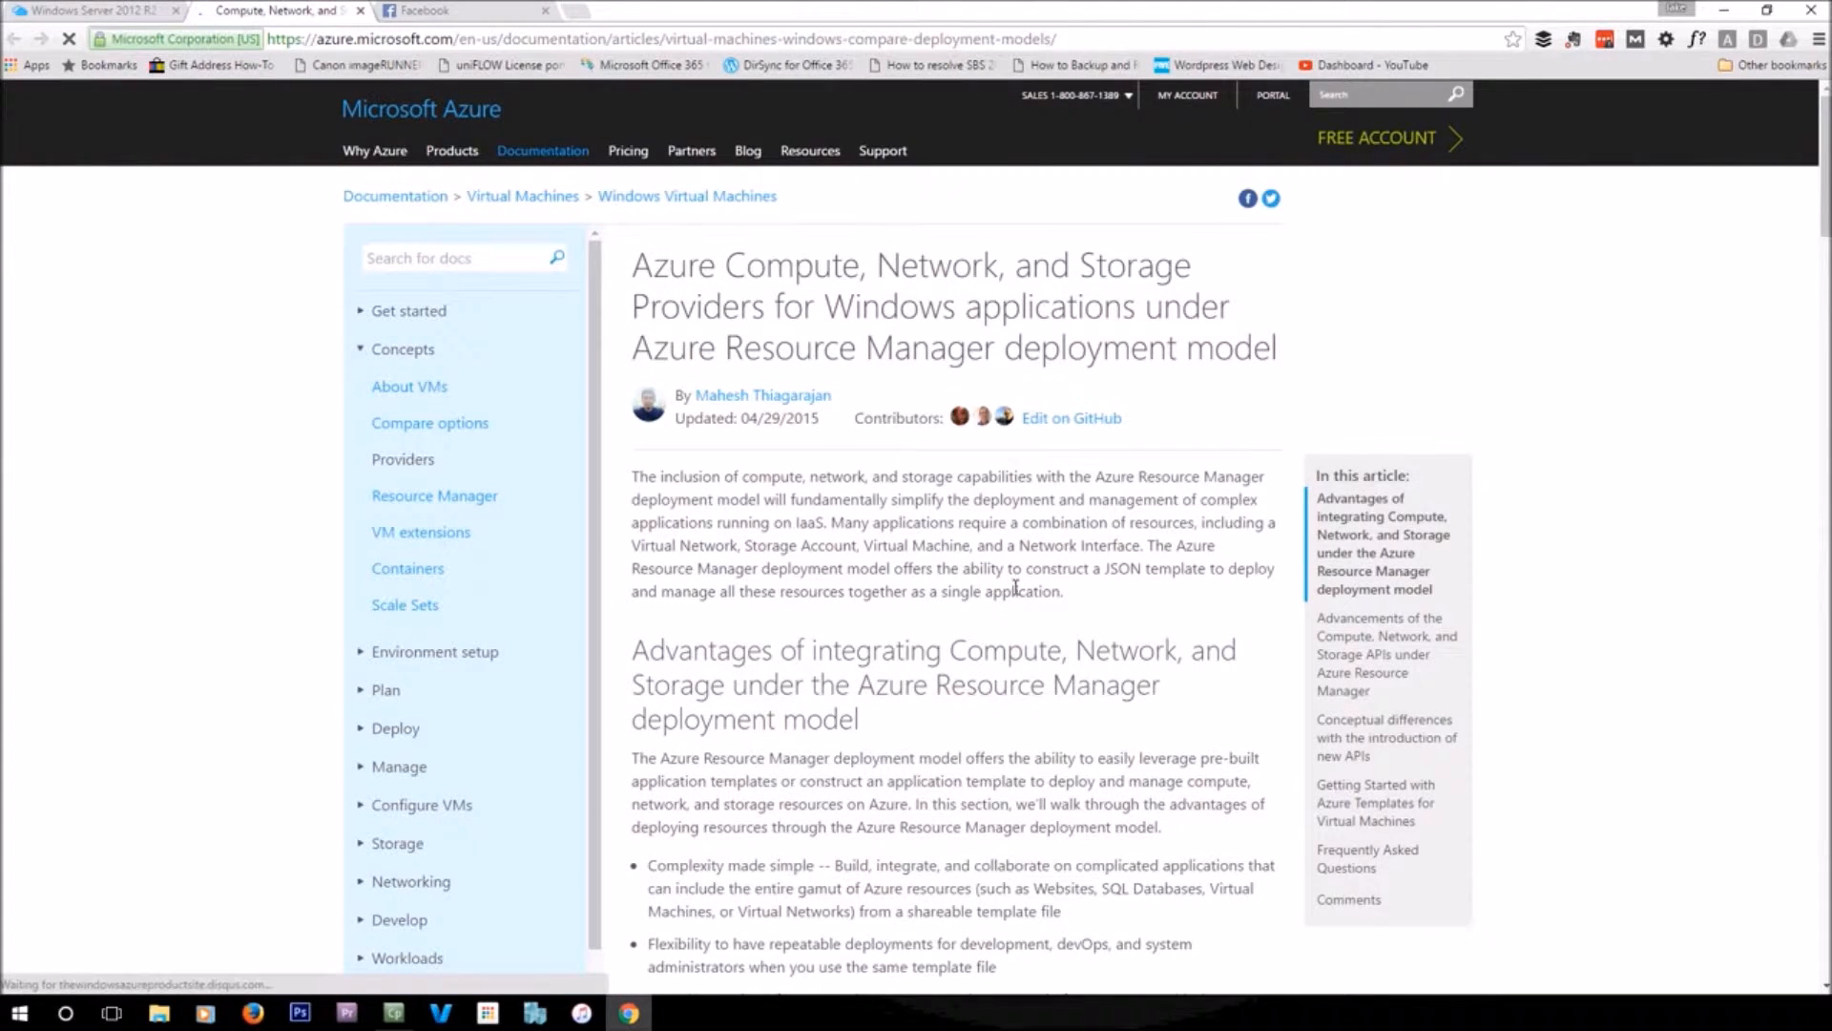
{"action": "scroll", "coordinate": [1045, 528], "scroll_direction": "down", "scroll_amount": 3}
{"action": "scroll", "coordinate": [1061, 391], "scroll_direction": "down", "scroll_amount": 1}
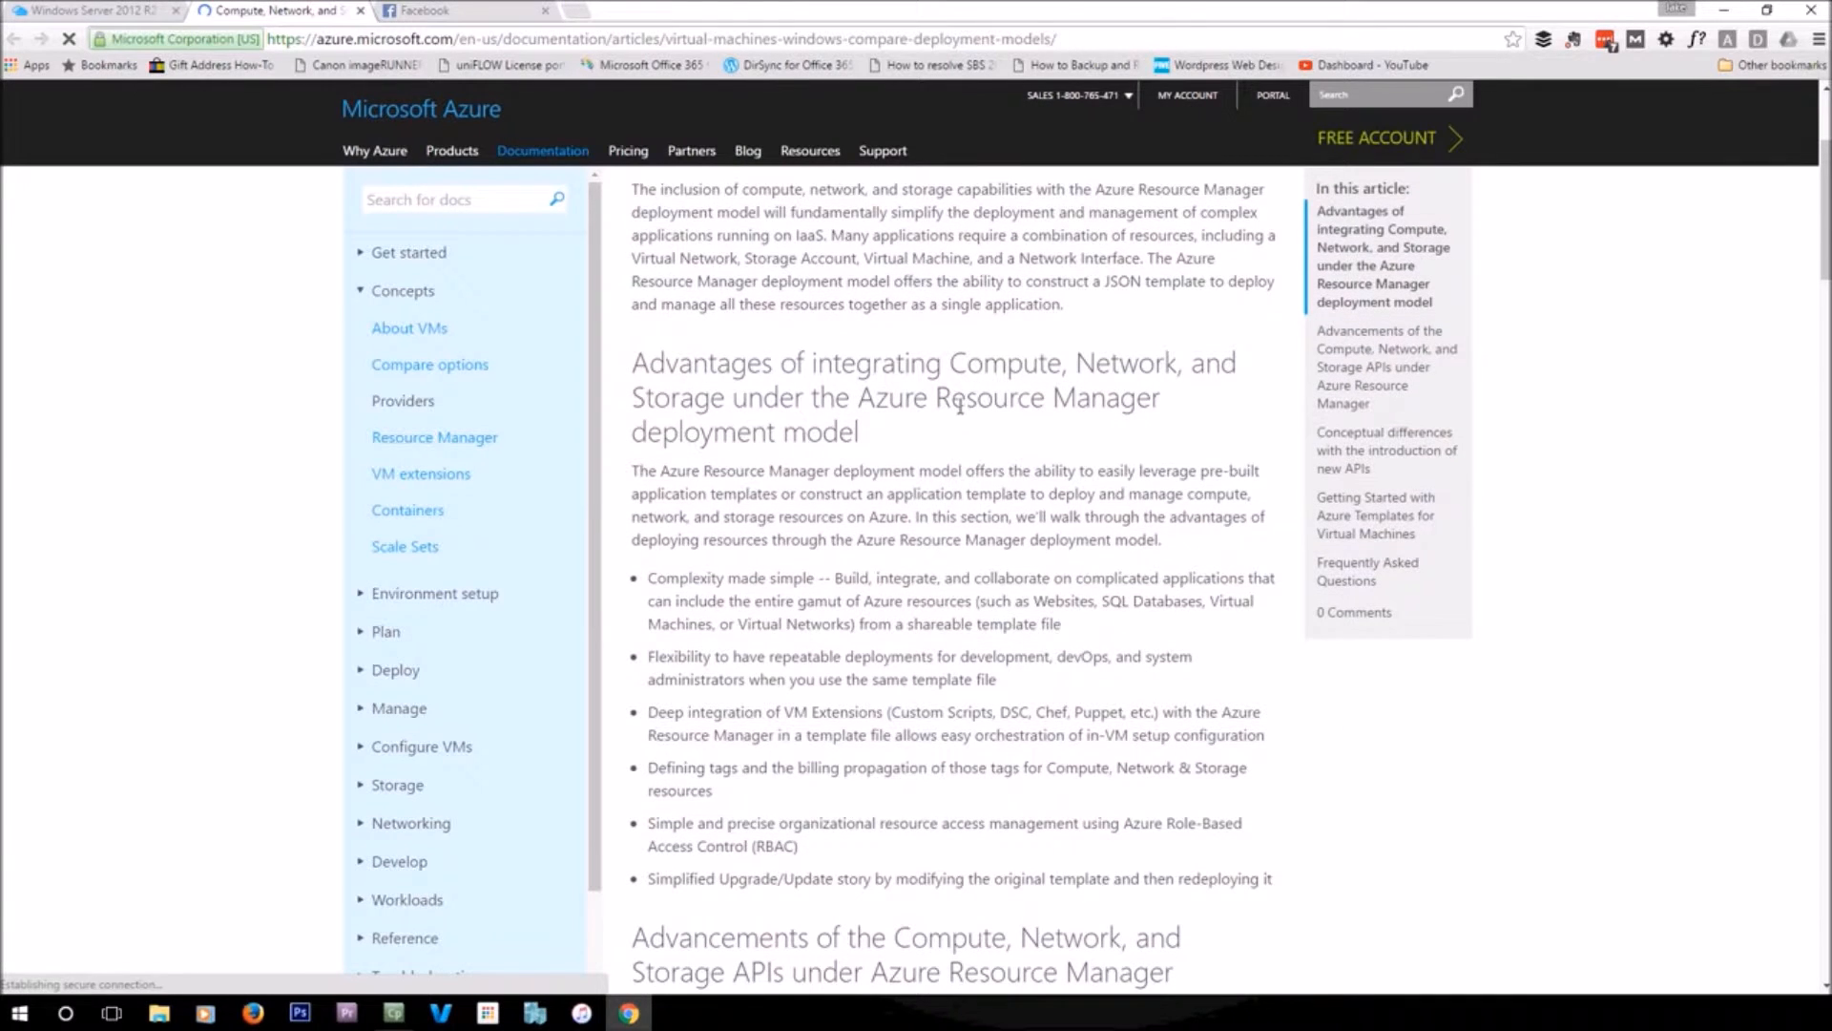
{"action": "scroll", "coordinate": [902, 568], "scroll_direction": "down", "scroll_amount": 1}
{"action": "scroll", "coordinate": [878, 593], "scroll_direction": "down", "scroll_amount": 10}
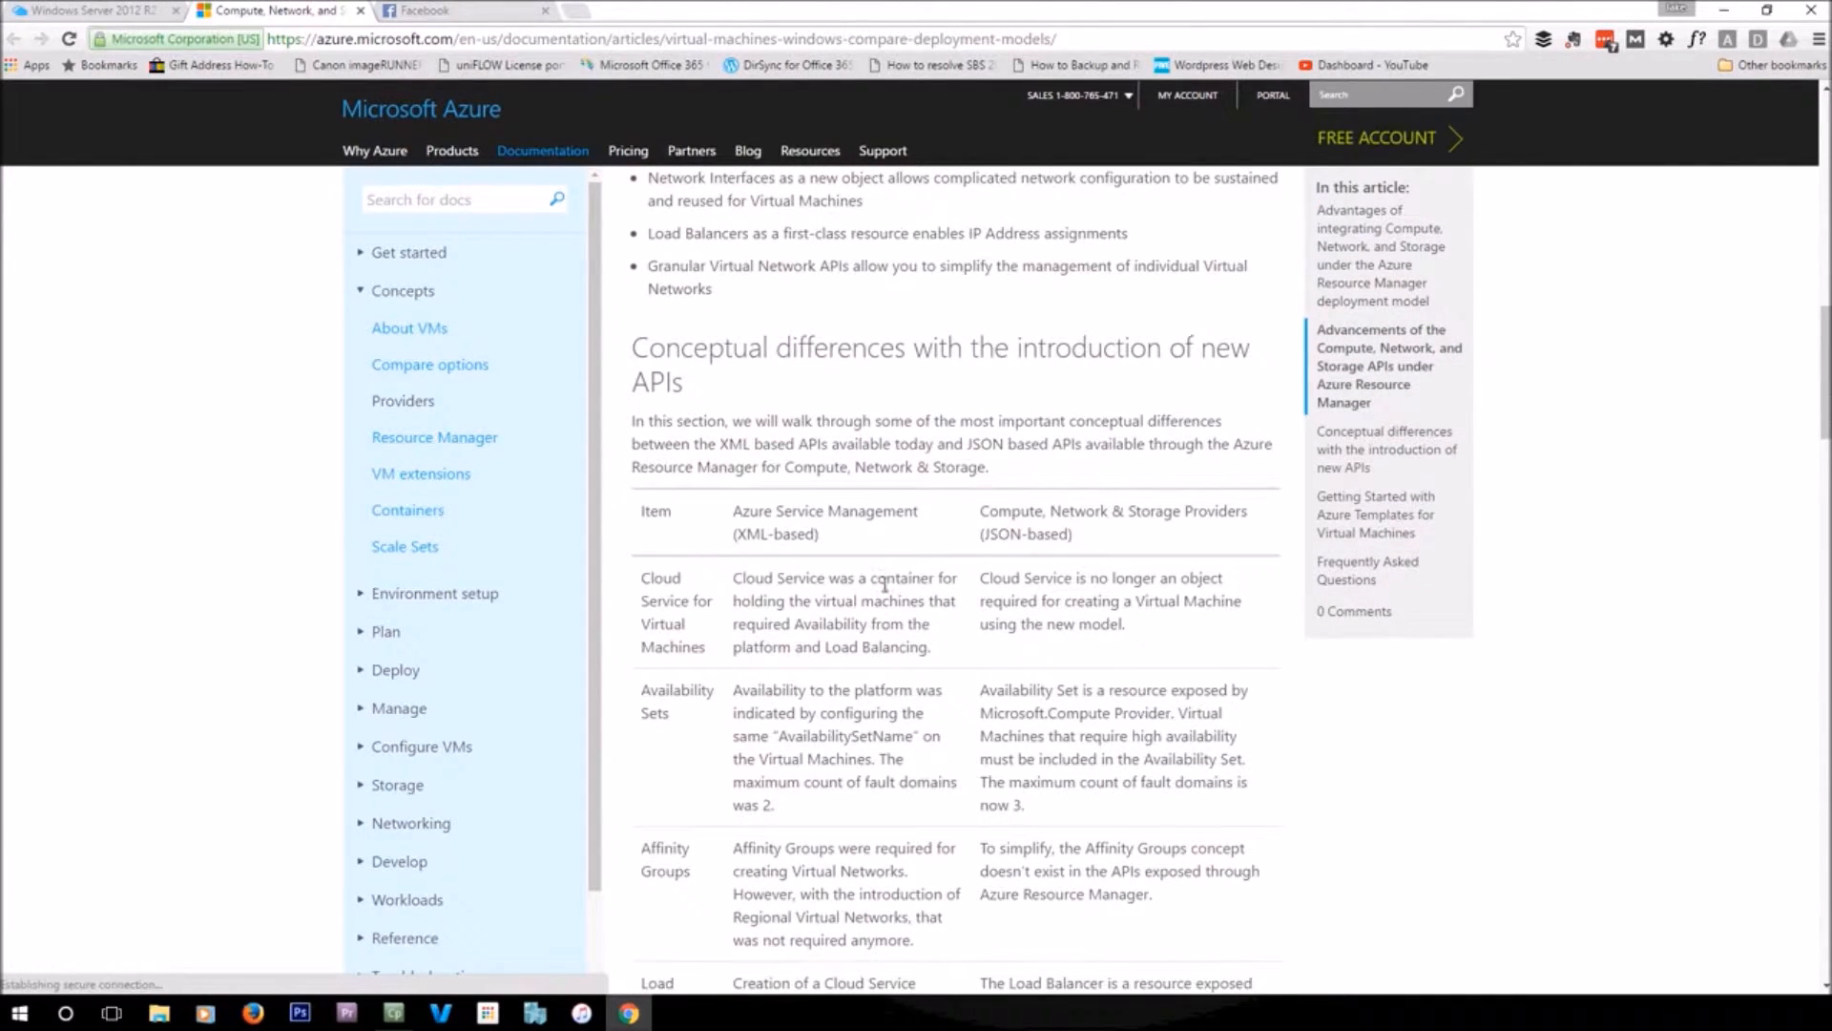
{"action": "scroll", "coordinate": [226, 170], "scroll_direction": "up", "scroll_amount": 5}
{"action": "left_click", "coordinate": [112, 14]}
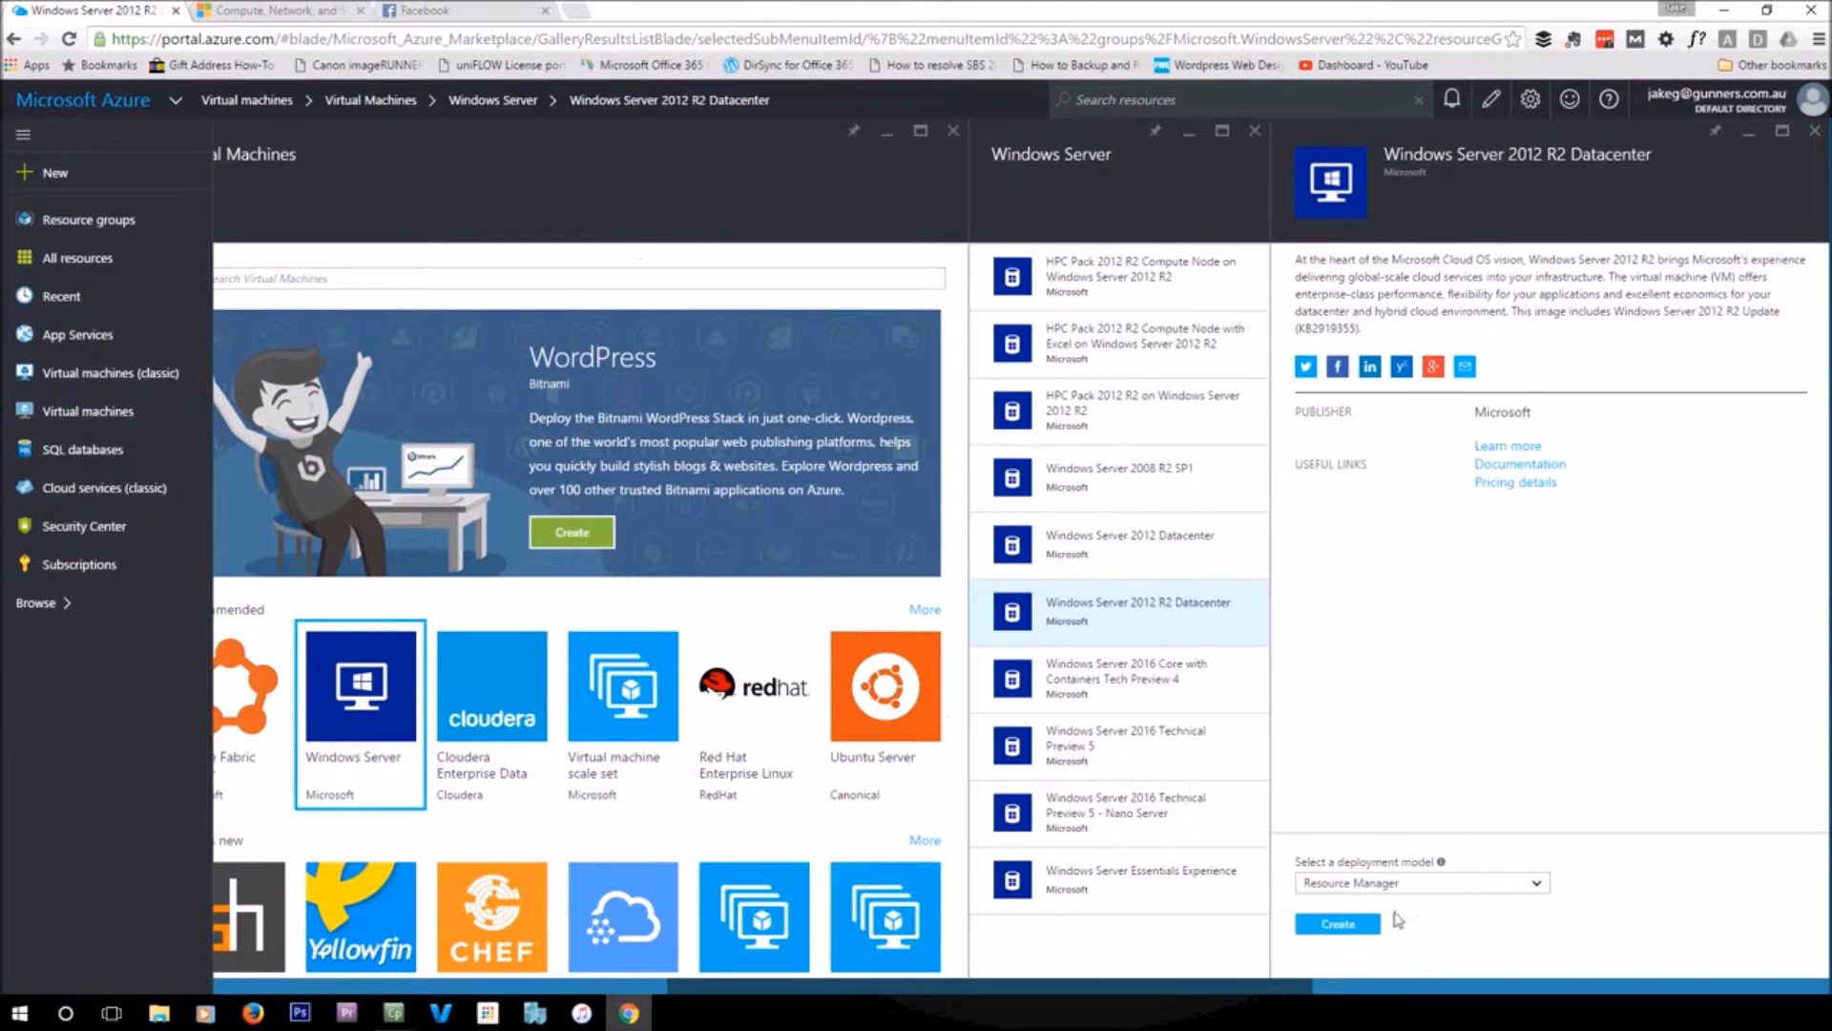
Start creating the virtual machine with Resource Manager, name it testserver-1, and enter the administrator user name and password
{"action": "left_click", "coordinate": [1365, 926]}
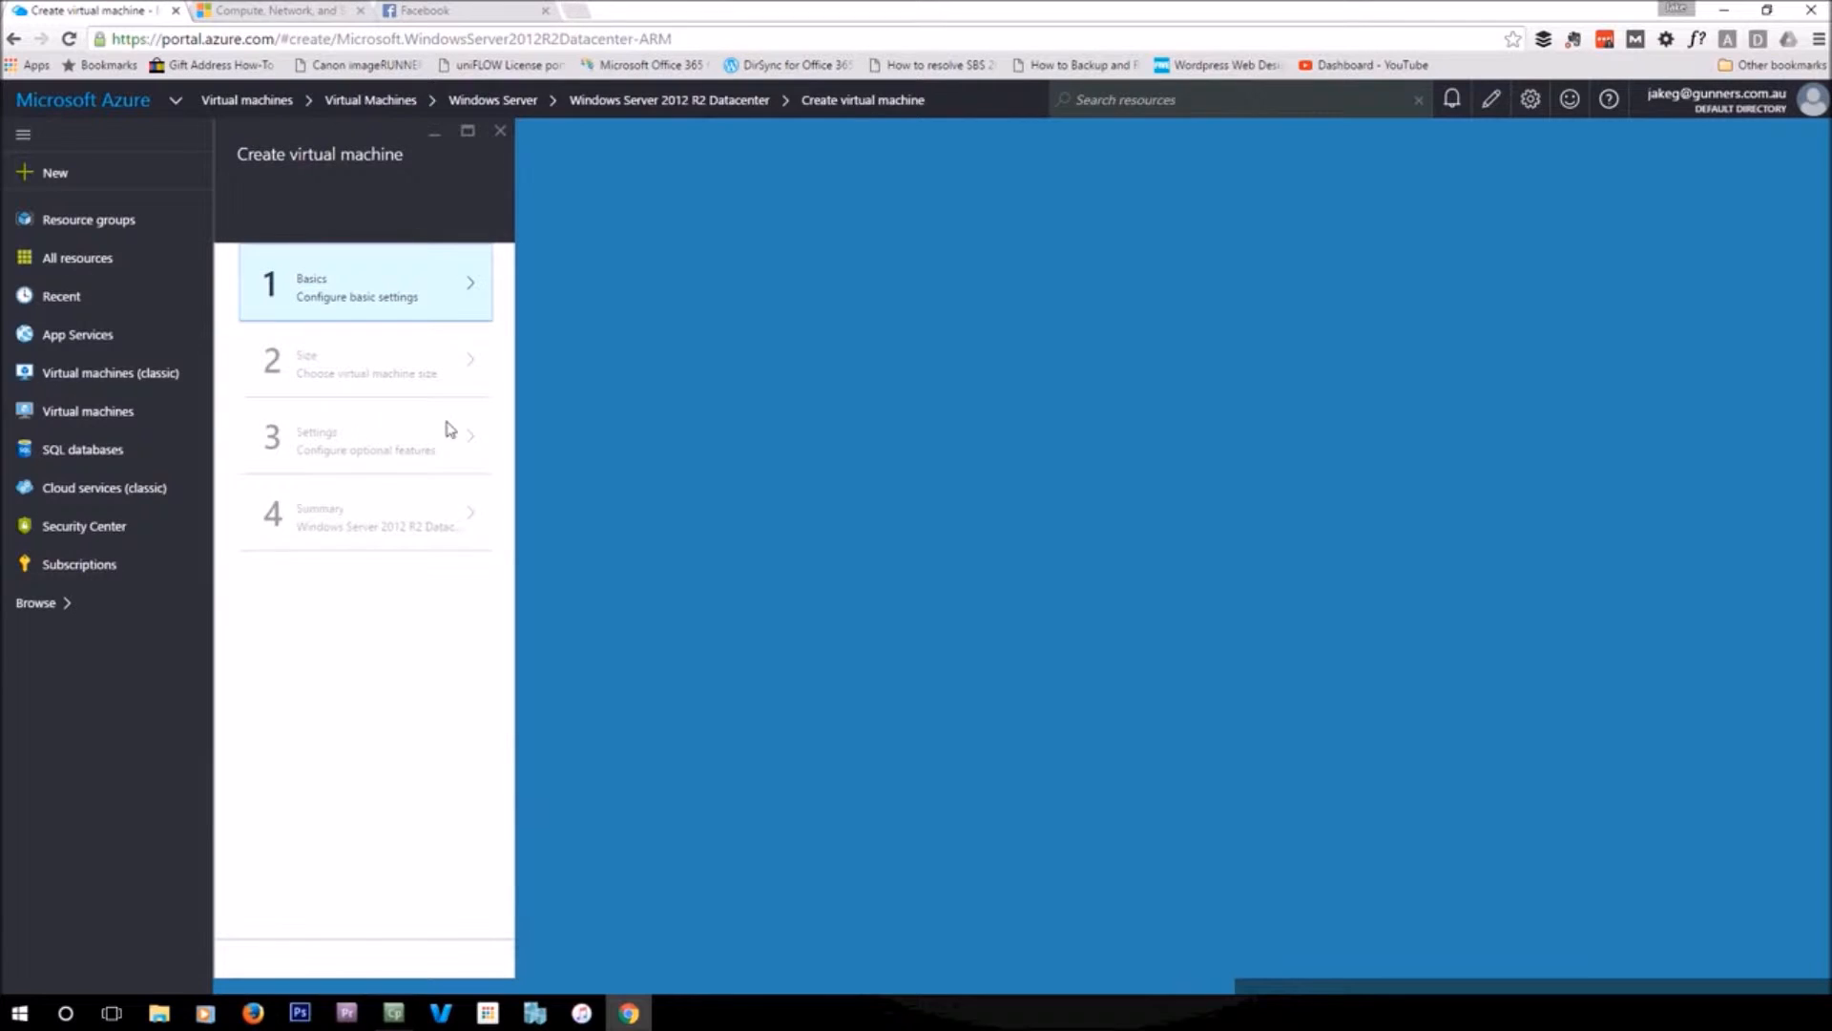
{"action": "left_click", "coordinate": [370, 291]}
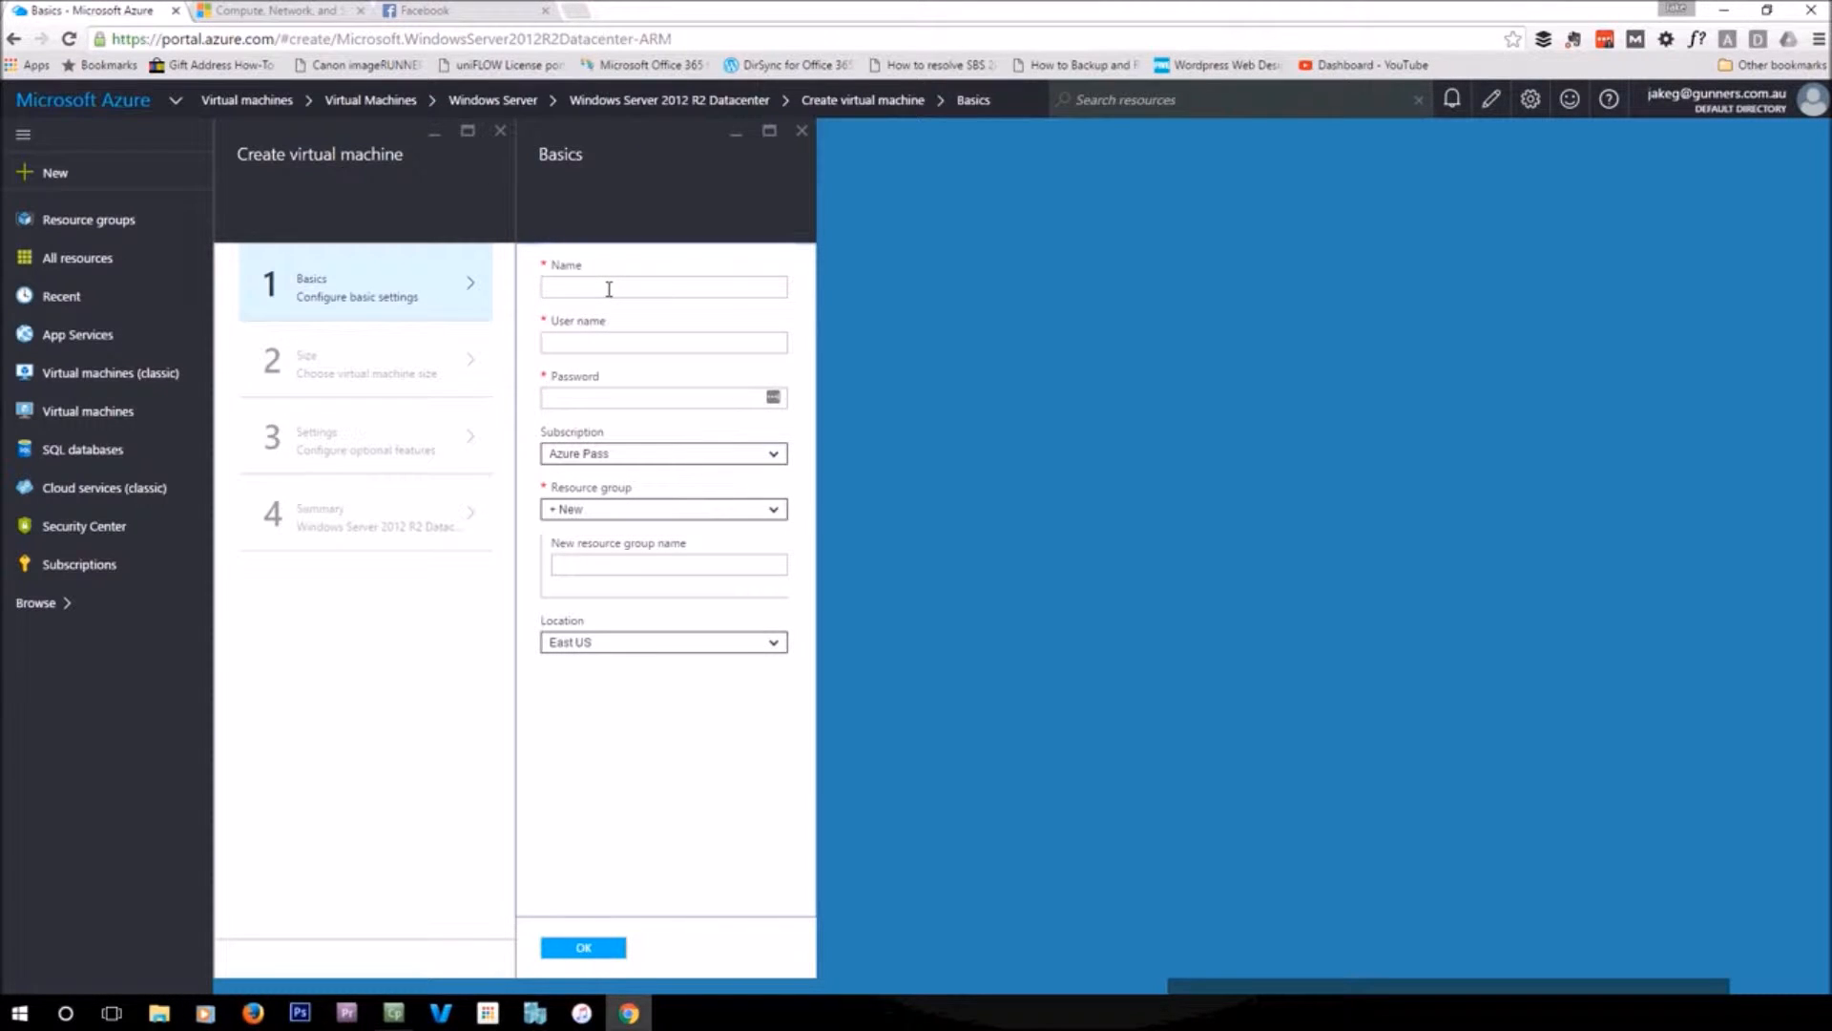
{"action": "left_click", "coordinate": [609, 289]}
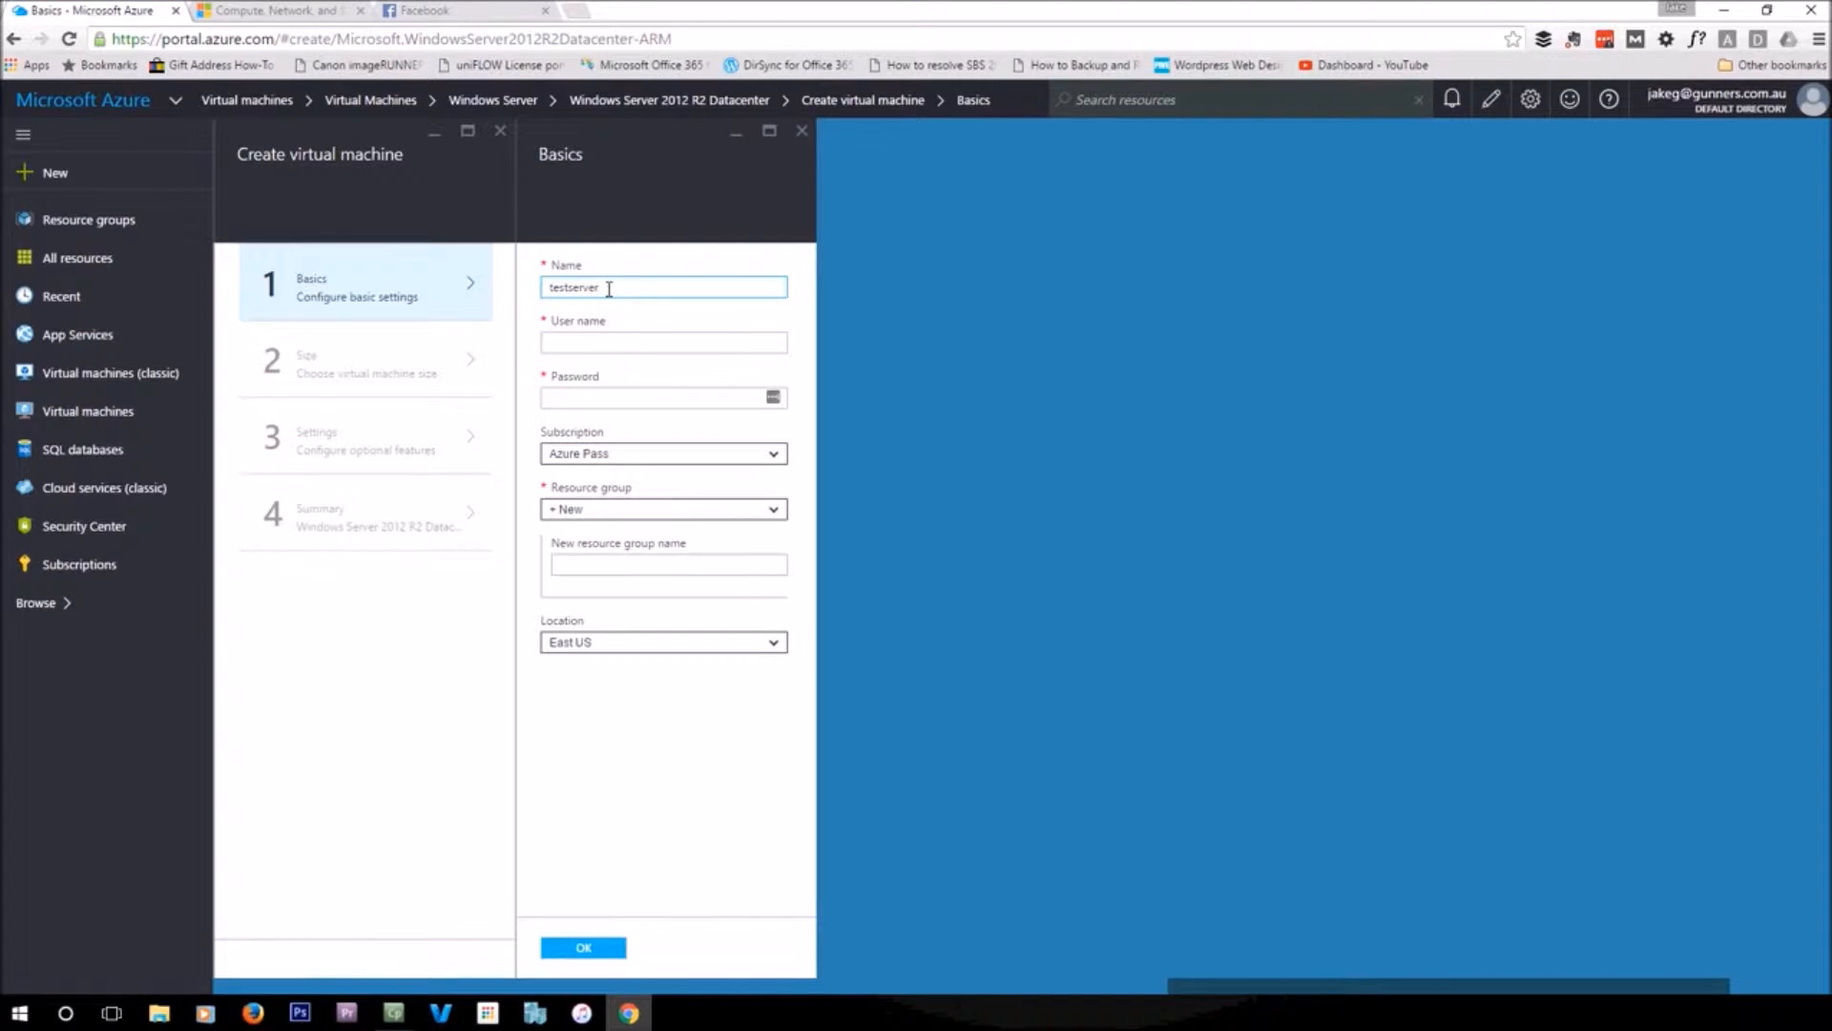
{"action": "type", "text": "testserver-"}
{"action": "key", "text": "Tab"}
{"action": "type", "text": "heresjaken"}
{"action": "key", "text": "Tab"}
{"action": "type", "text": "•••"}
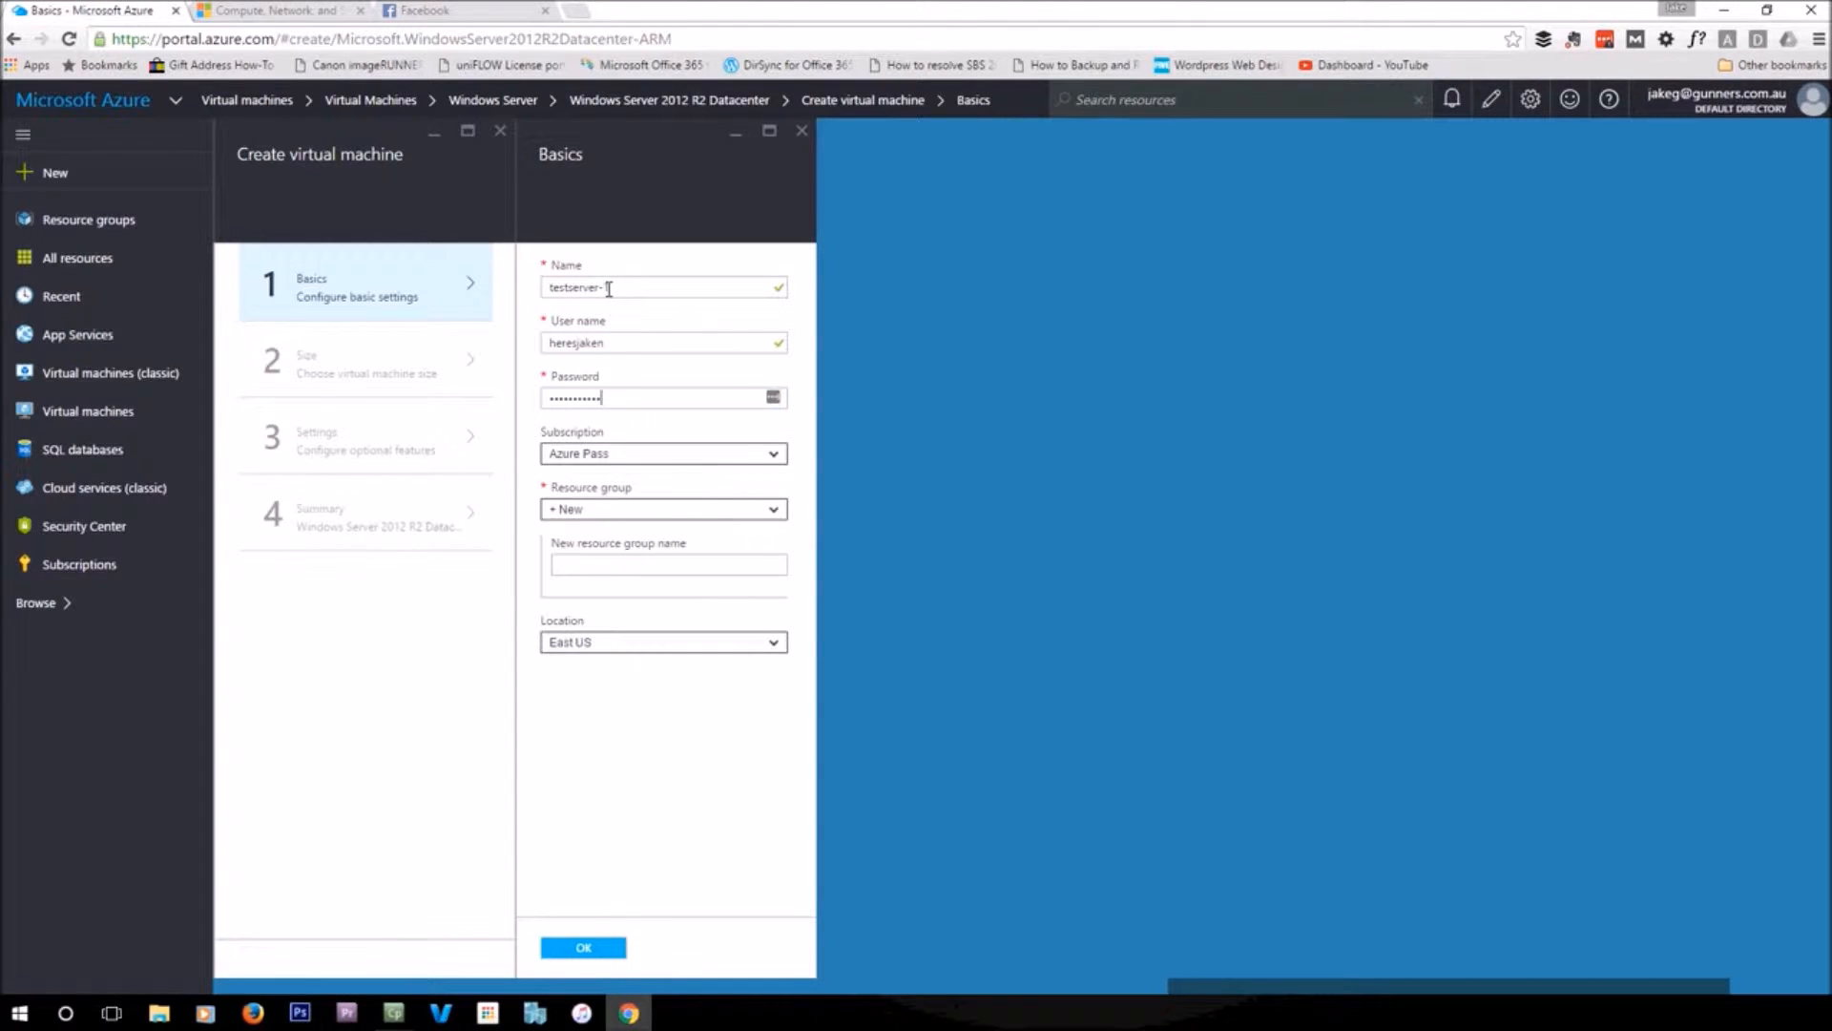
{"action": "key", "text": "Tab"}
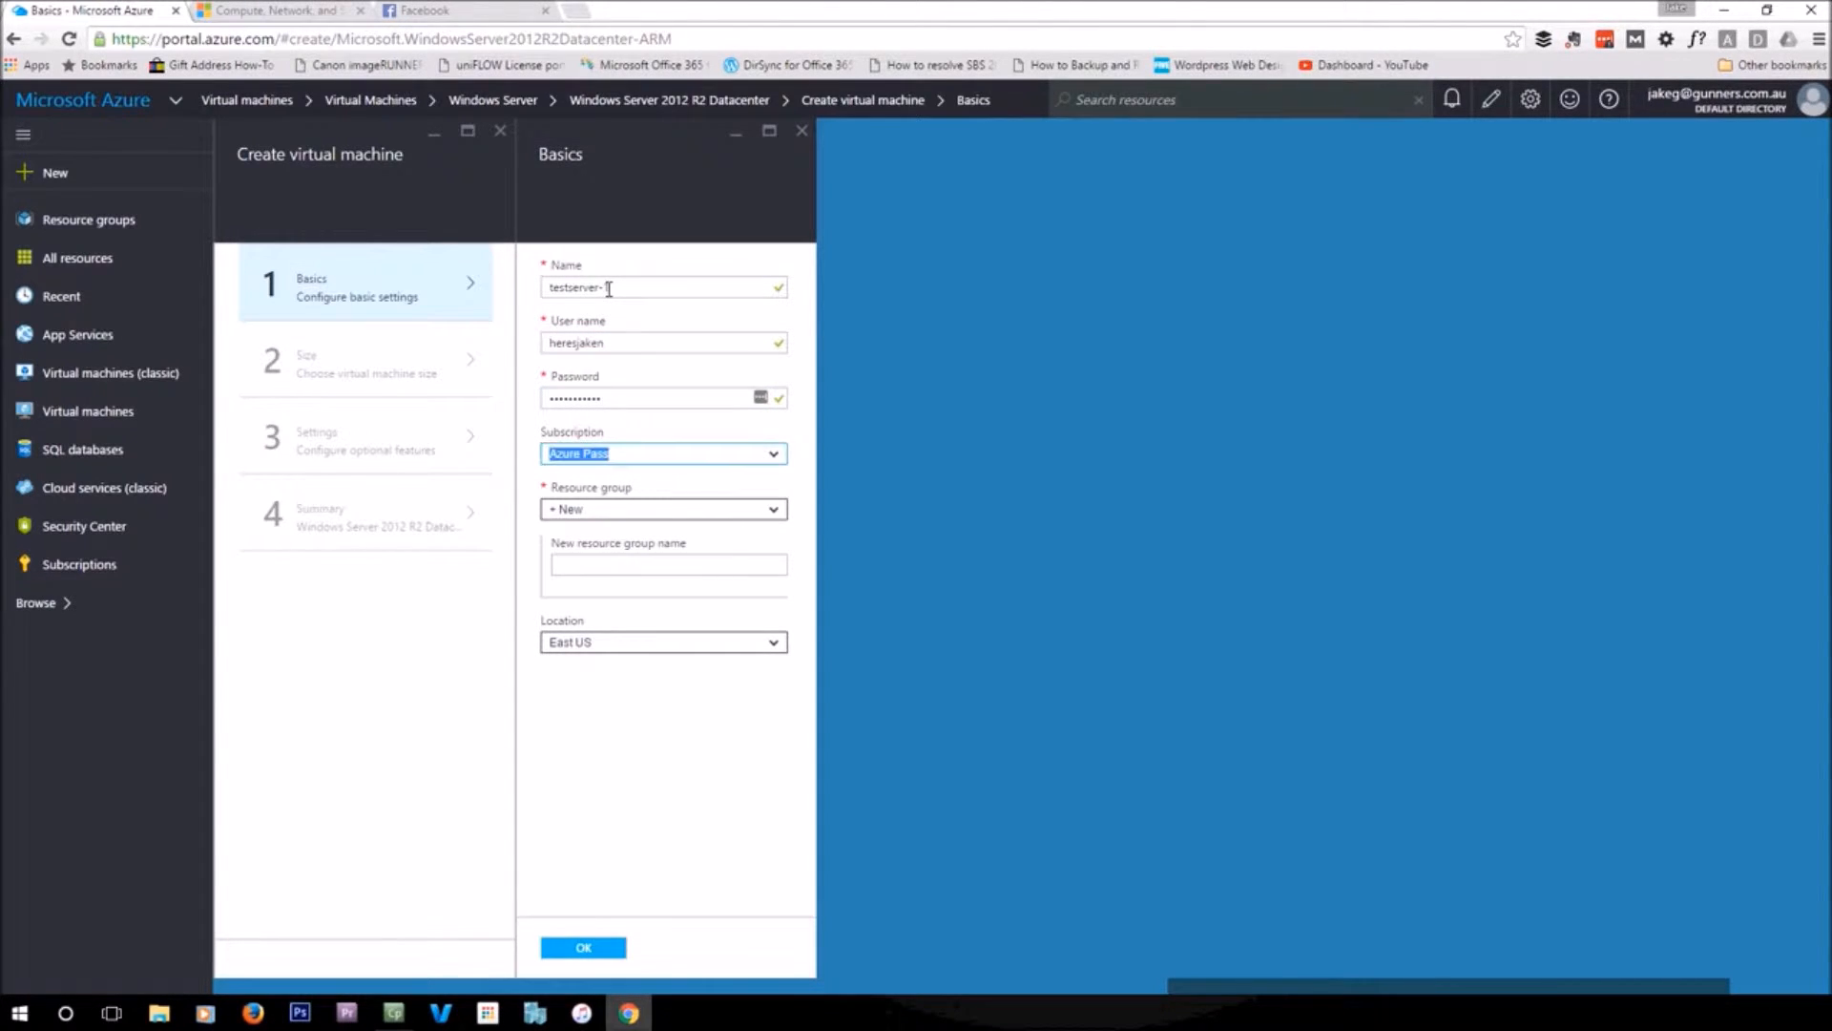
Keep the Azure Pass subscription and specify a new resource group with the same name as the administrator user name
{"action": "left_click", "coordinate": [776, 459]}
{"action": "left_click", "coordinate": [606, 504]}
{"action": "left_click", "coordinate": [635, 511]}
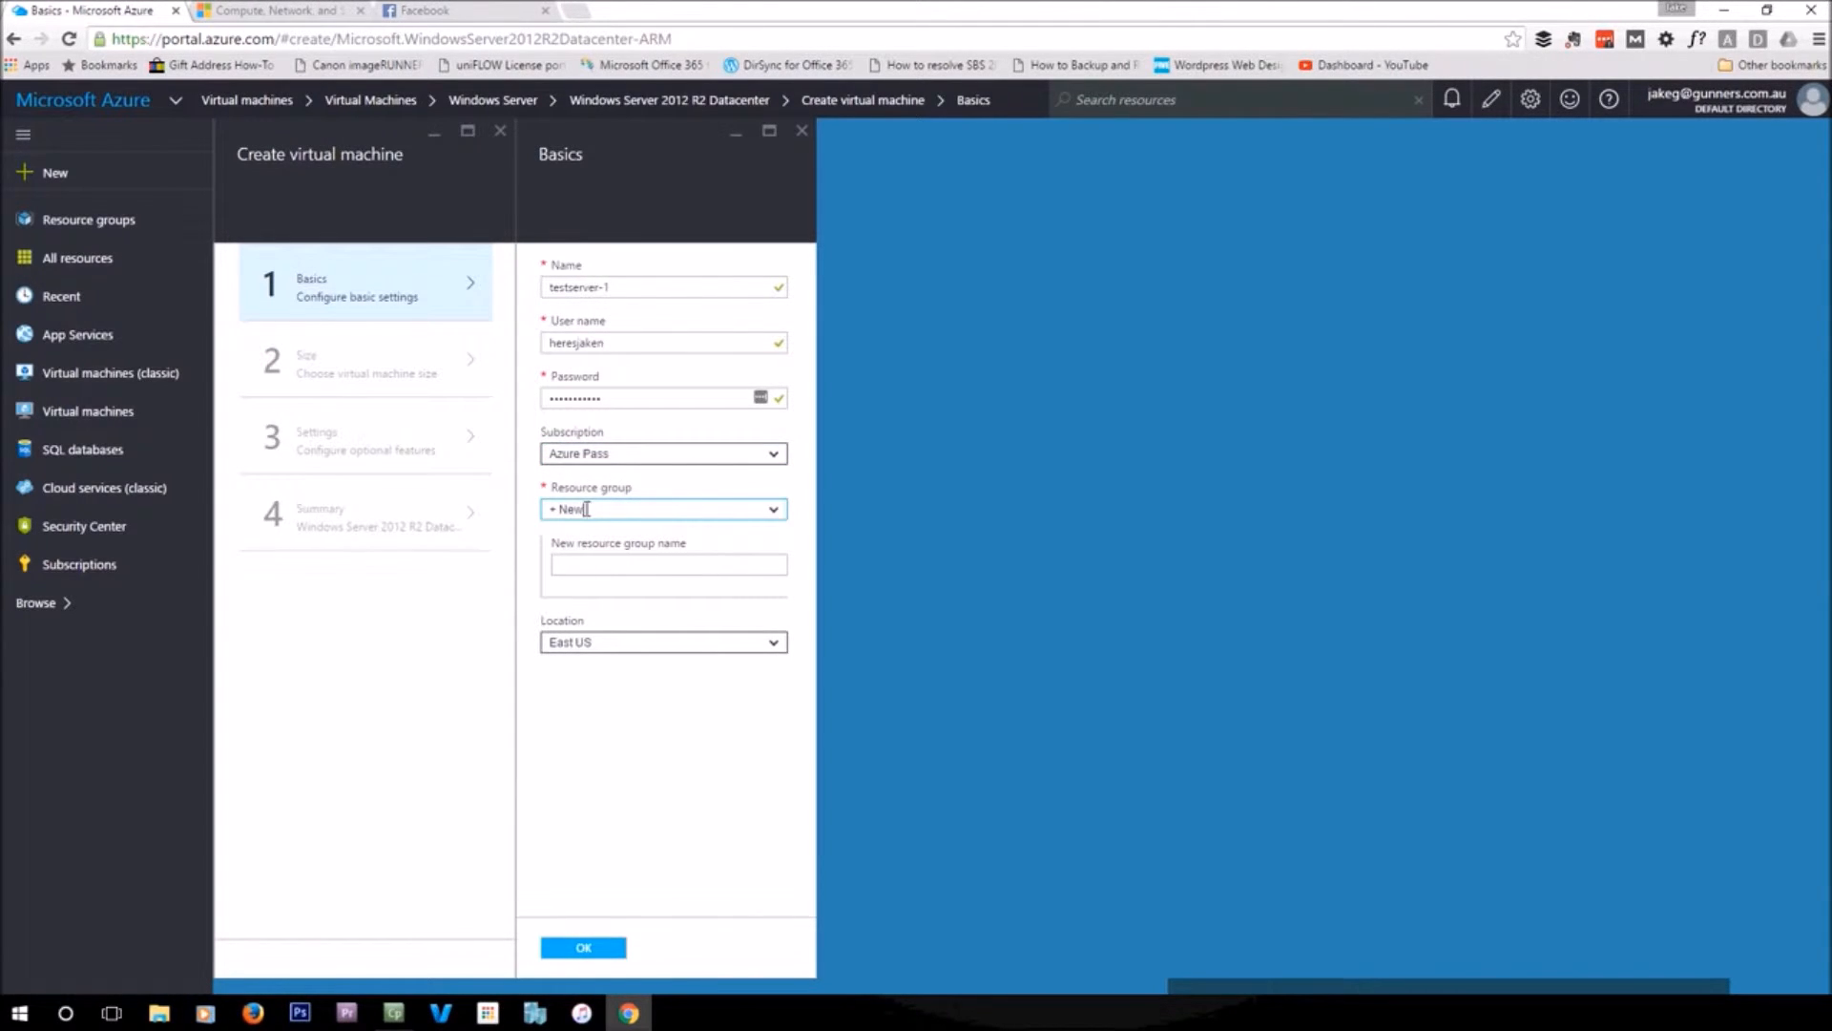
{"action": "left_click", "coordinate": [675, 563]}
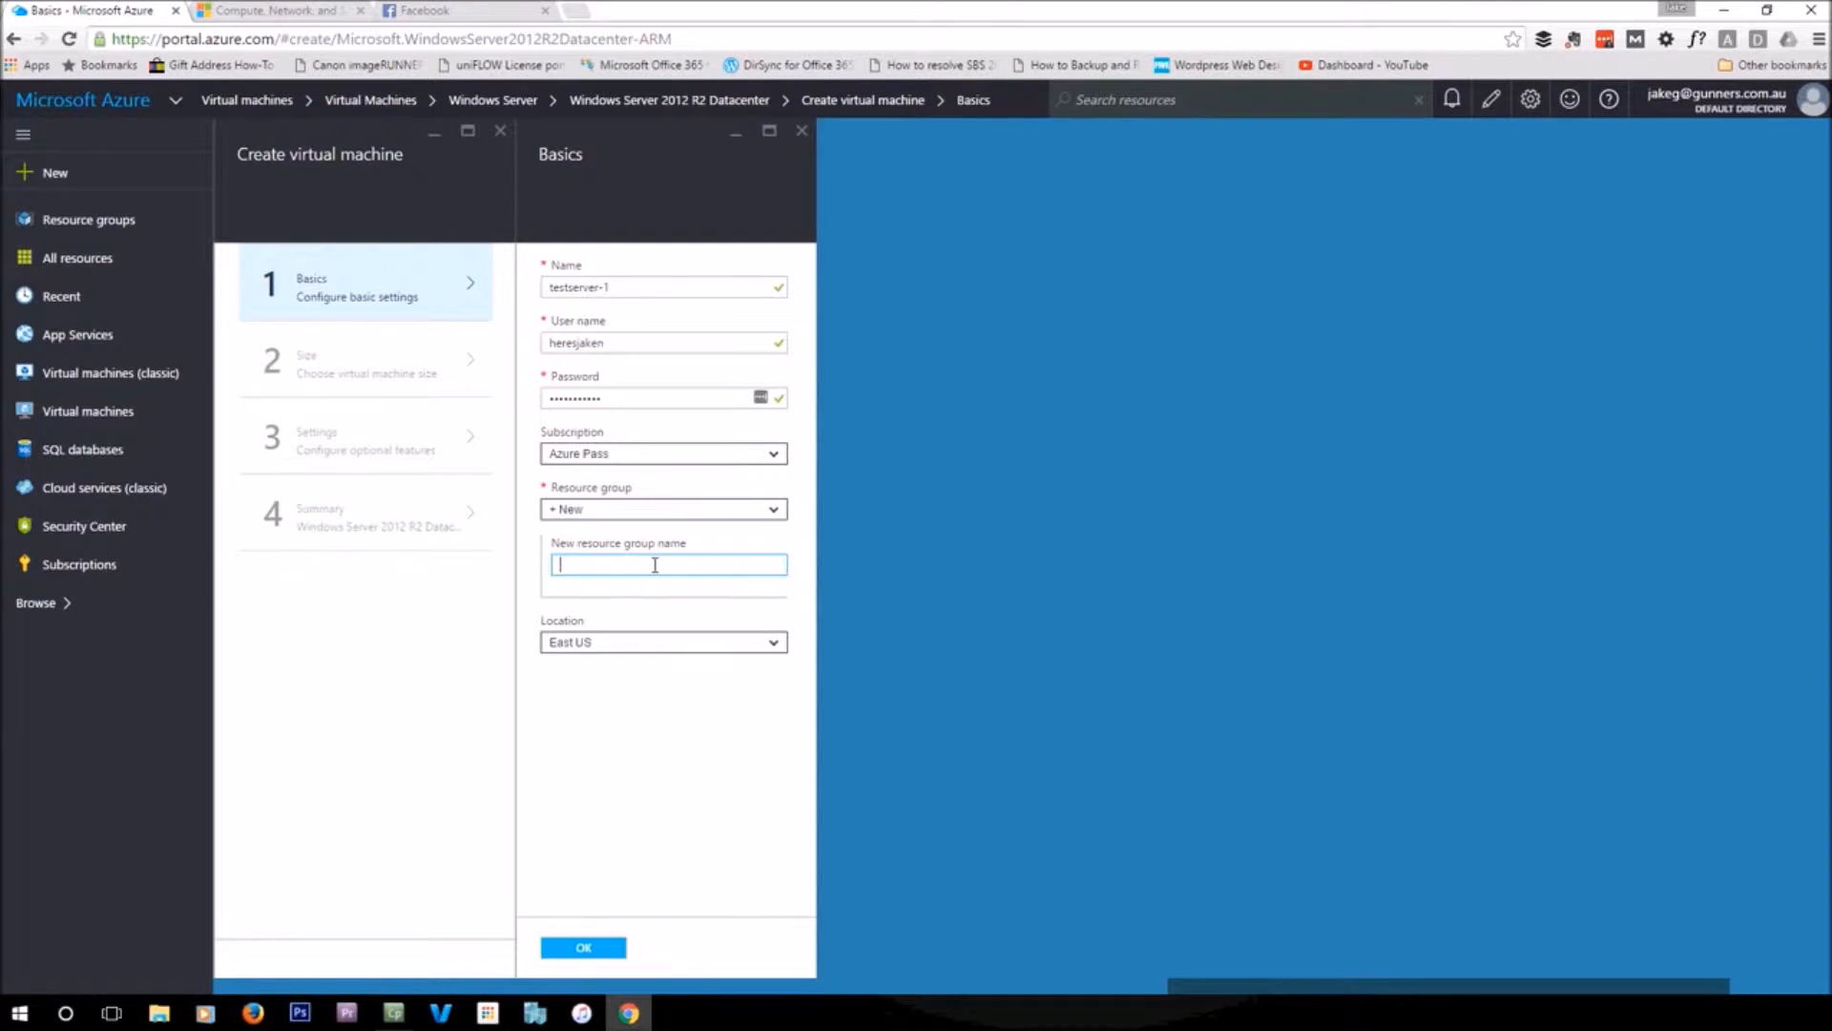
{"action": "left_click", "coordinate": [773, 510]}
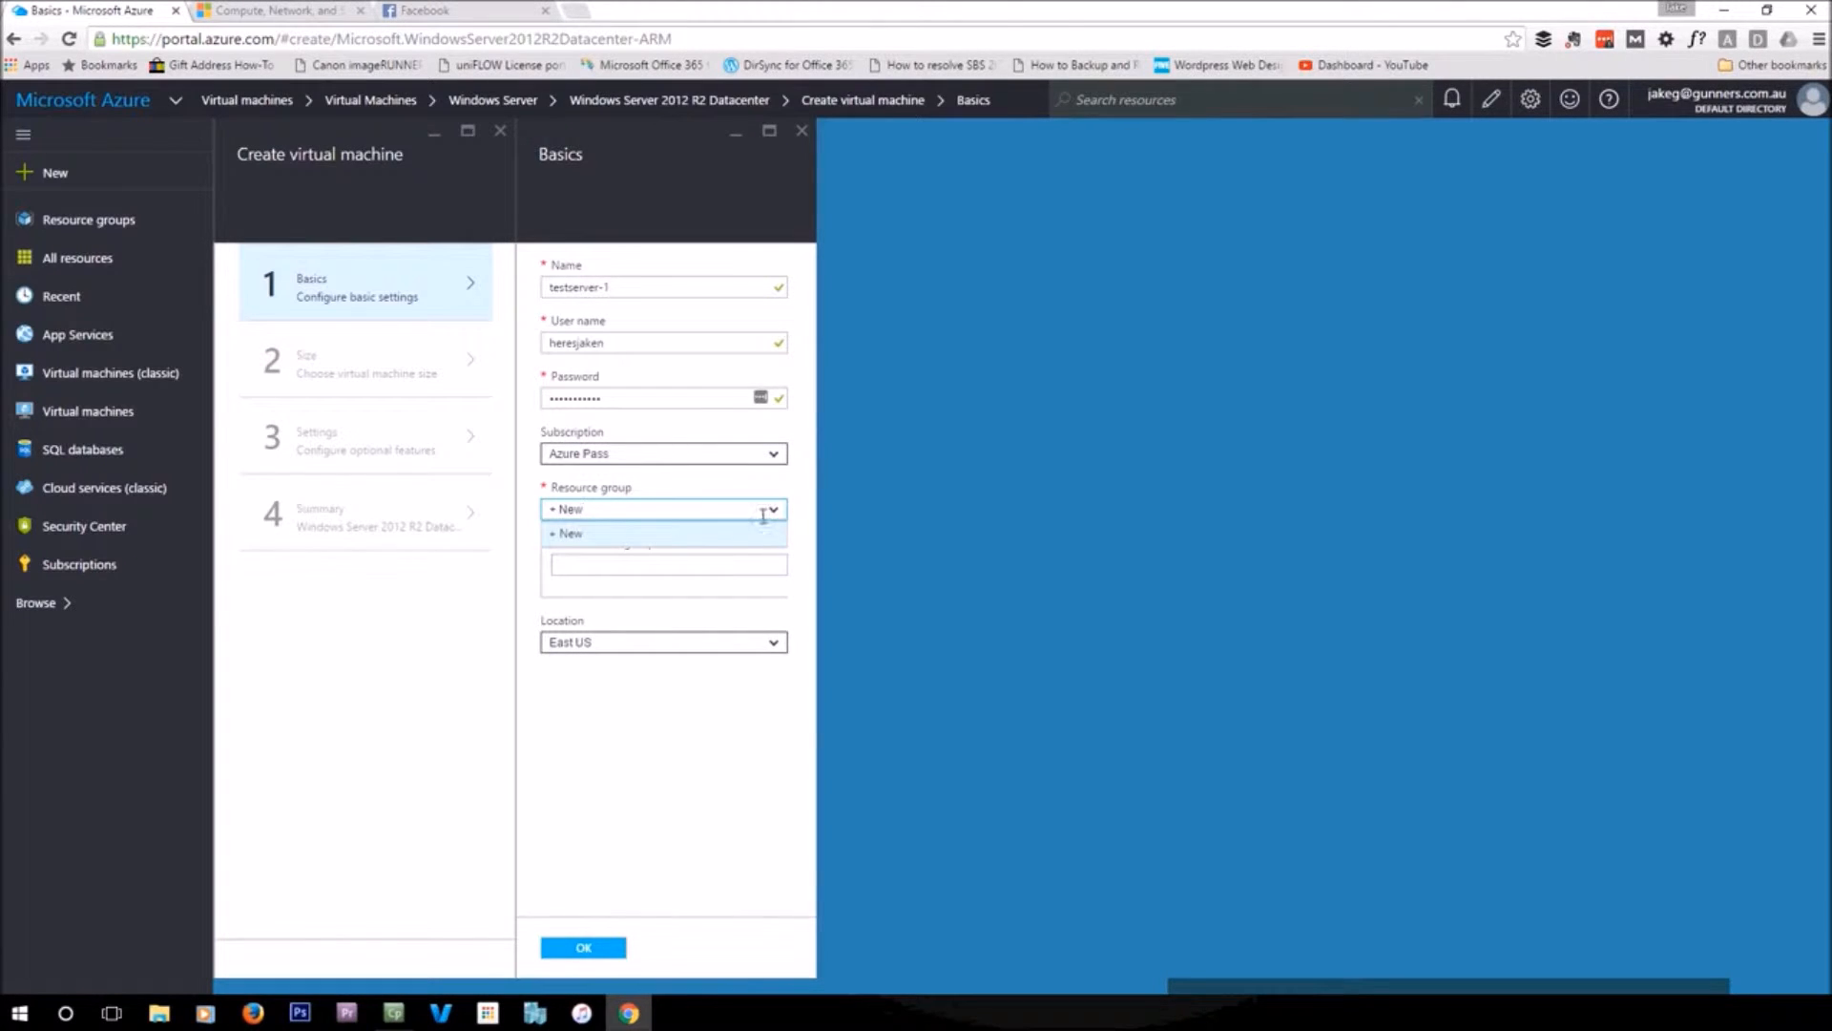
{"action": "left_click", "coordinate": [564, 536]}
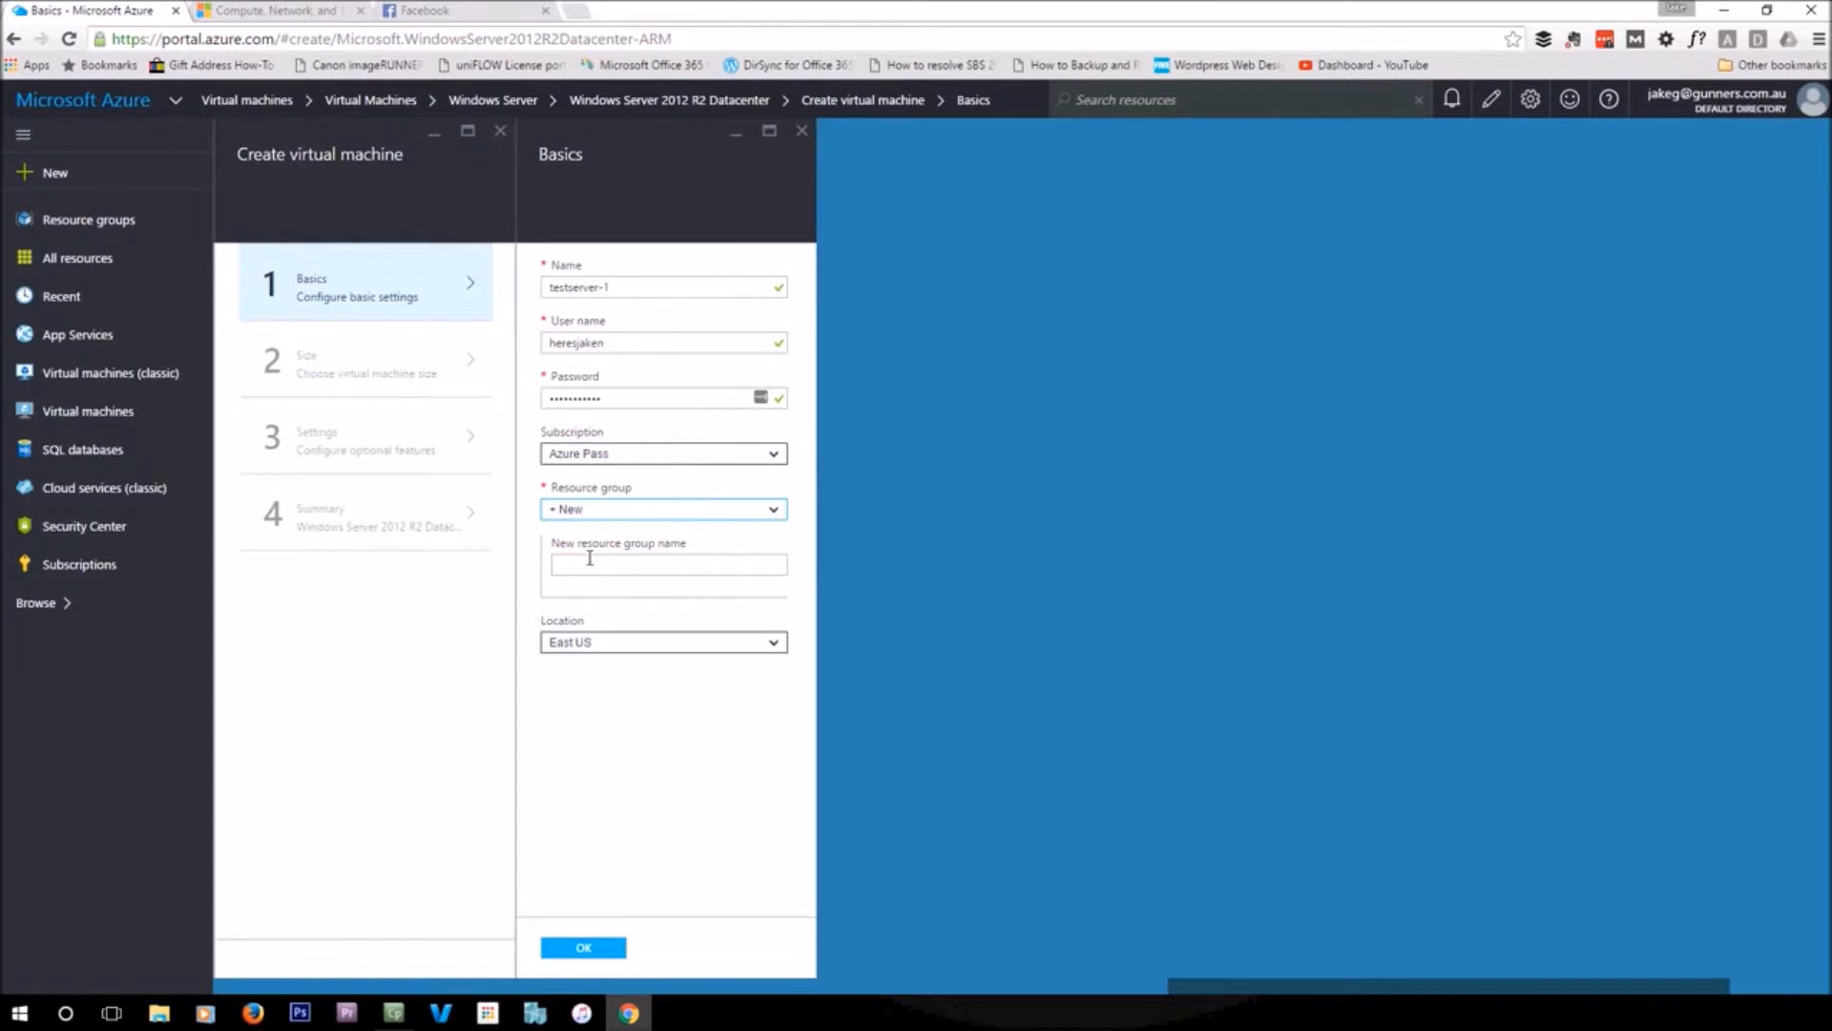
{"action": "left_click", "coordinate": [598, 563]}
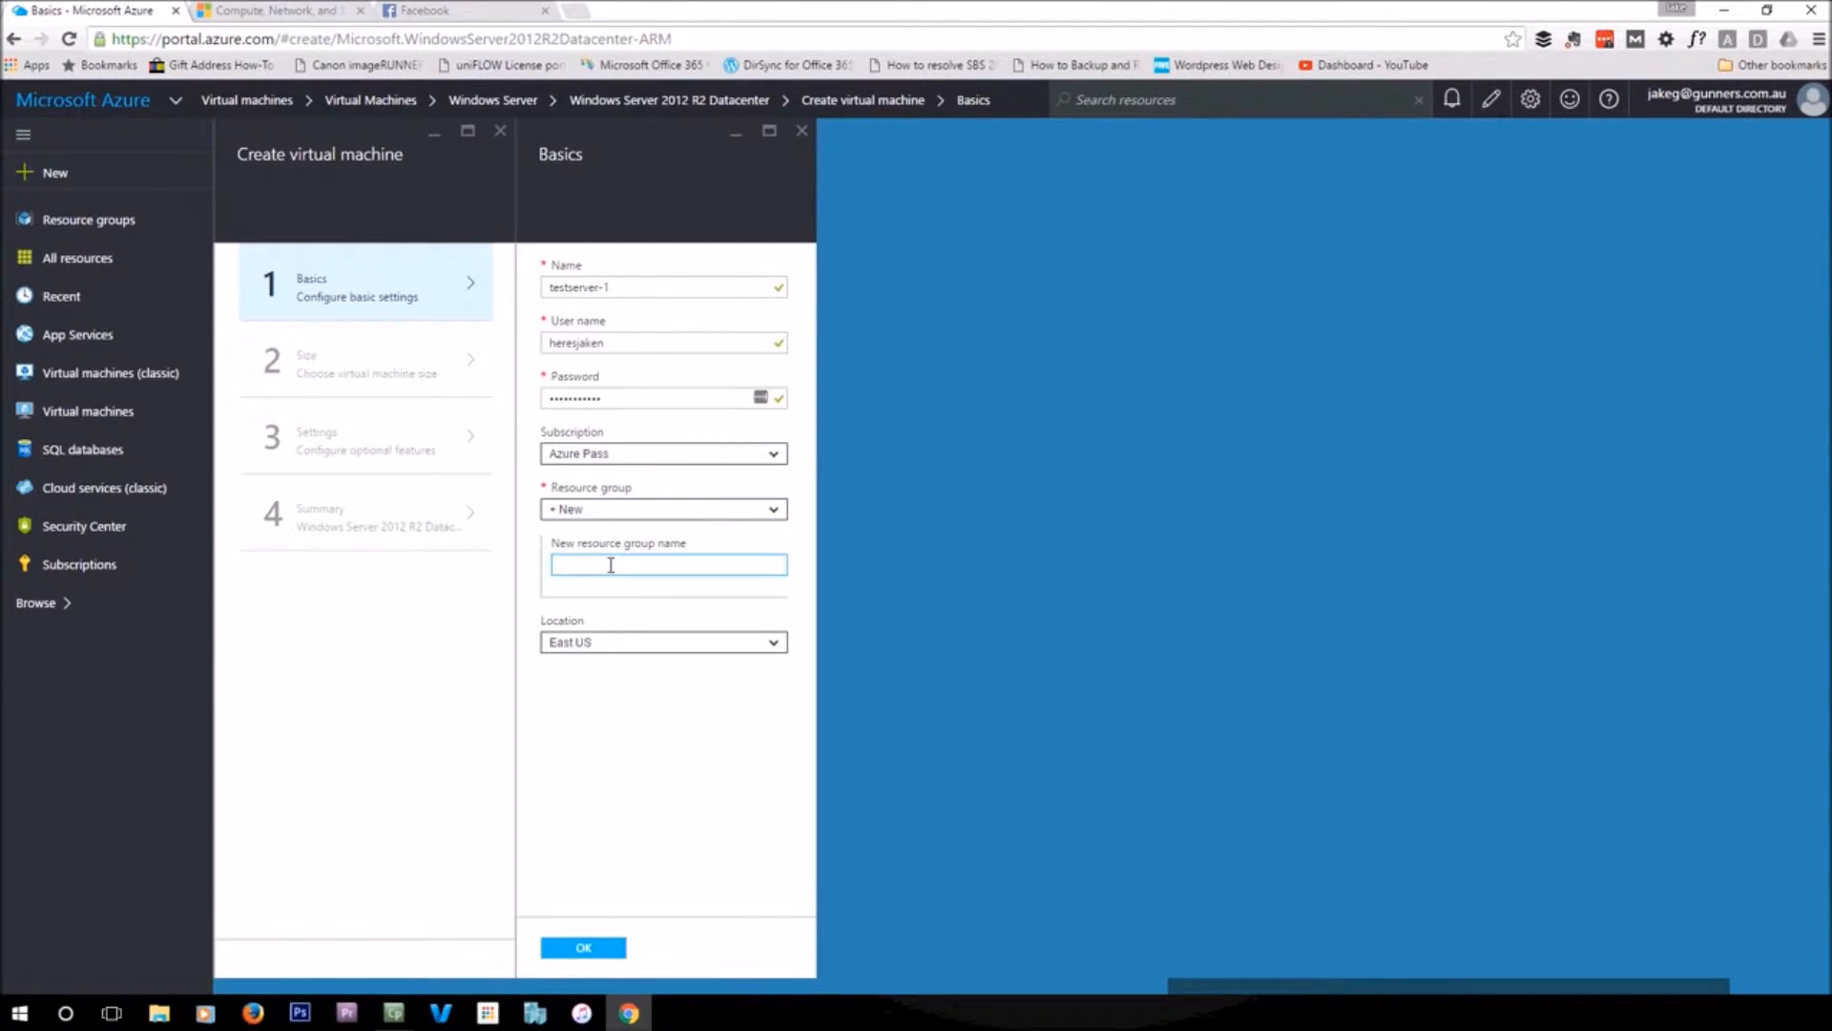
{"action": "key", "text": "Tab"}
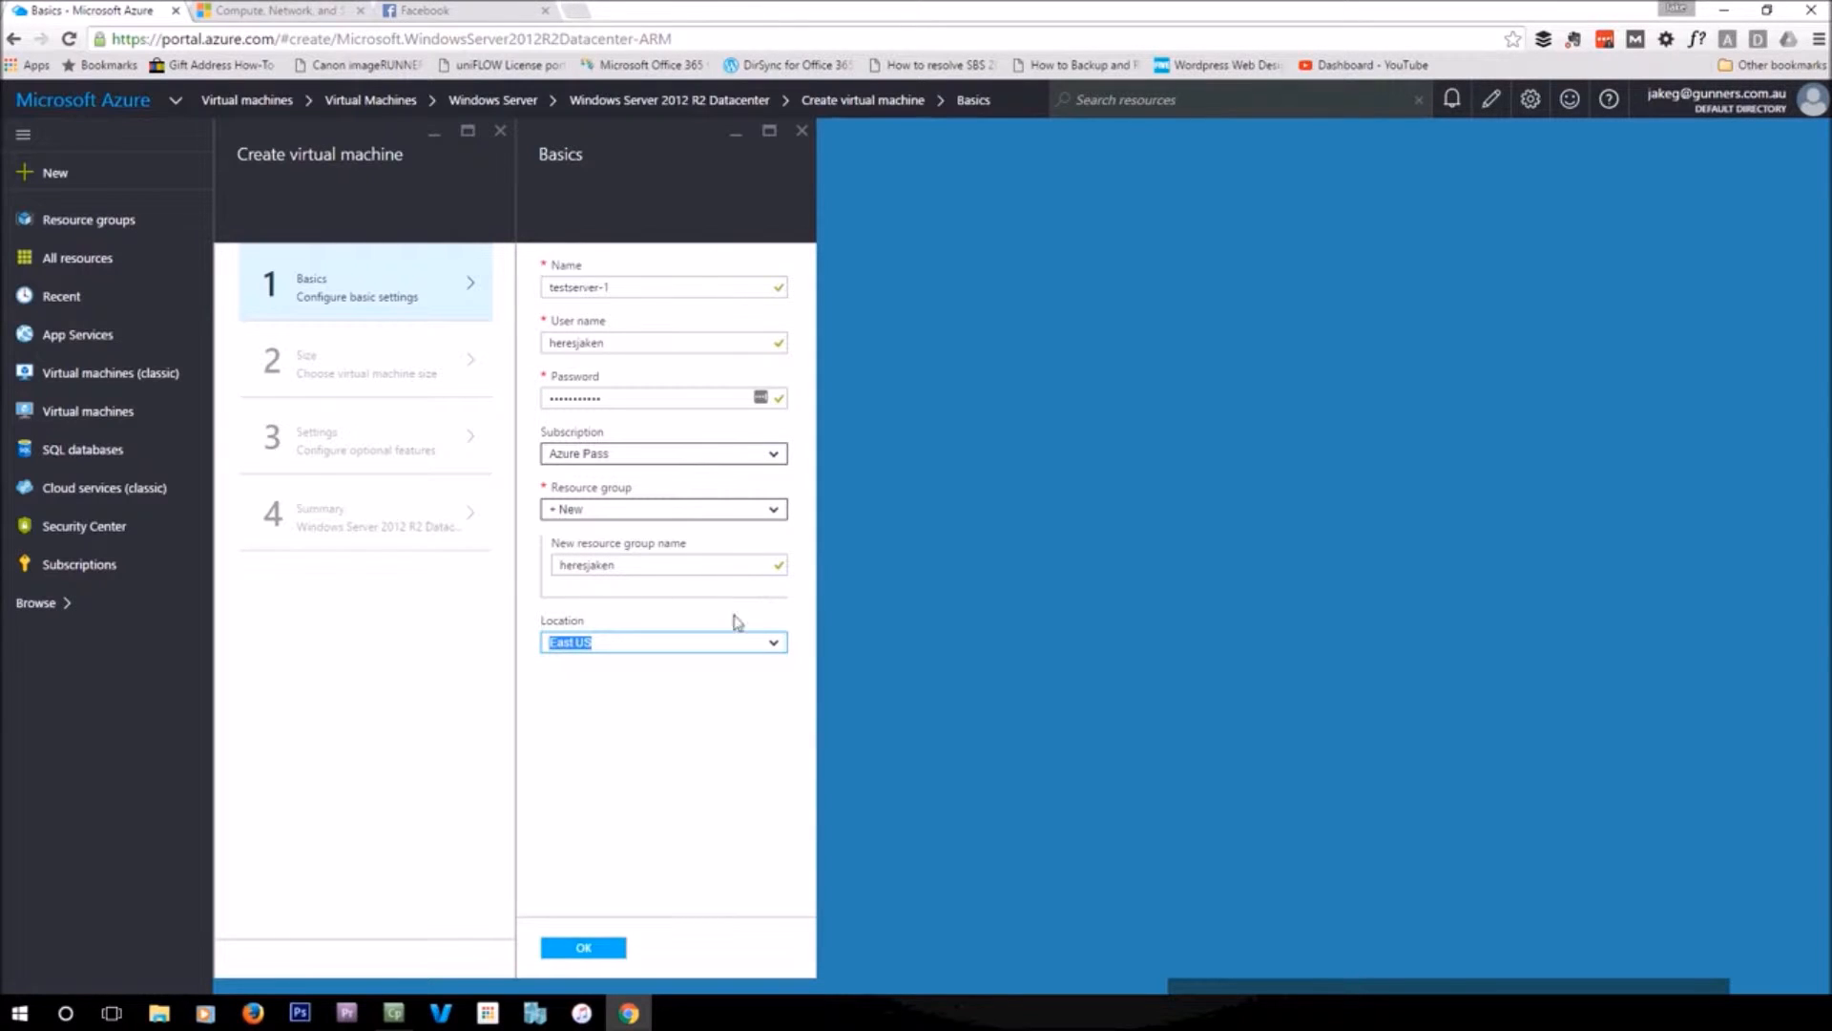
Set the virtual machine's location to Australia Southeast and confirm the basic settings
{"action": "left_click", "coordinate": [773, 648]}
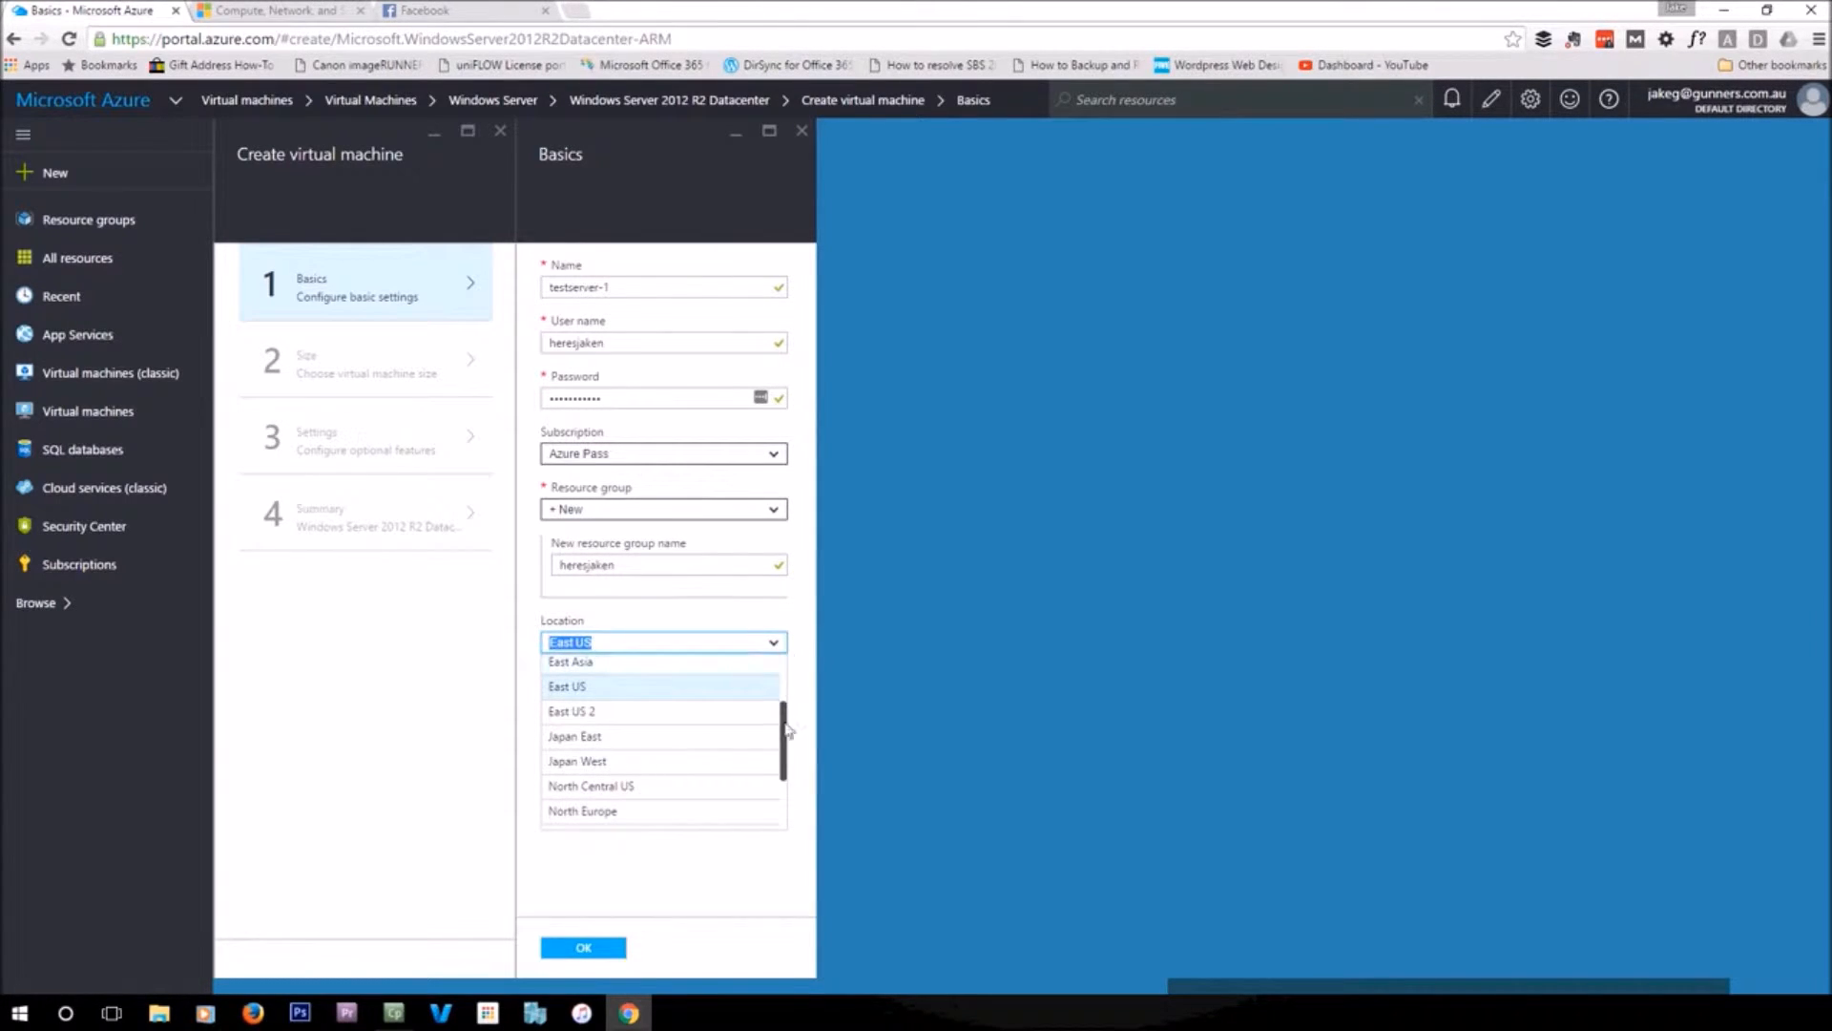
{"action": "scroll", "coordinate": [754, 735], "scroll_direction": "up", "scroll_amount": 3}
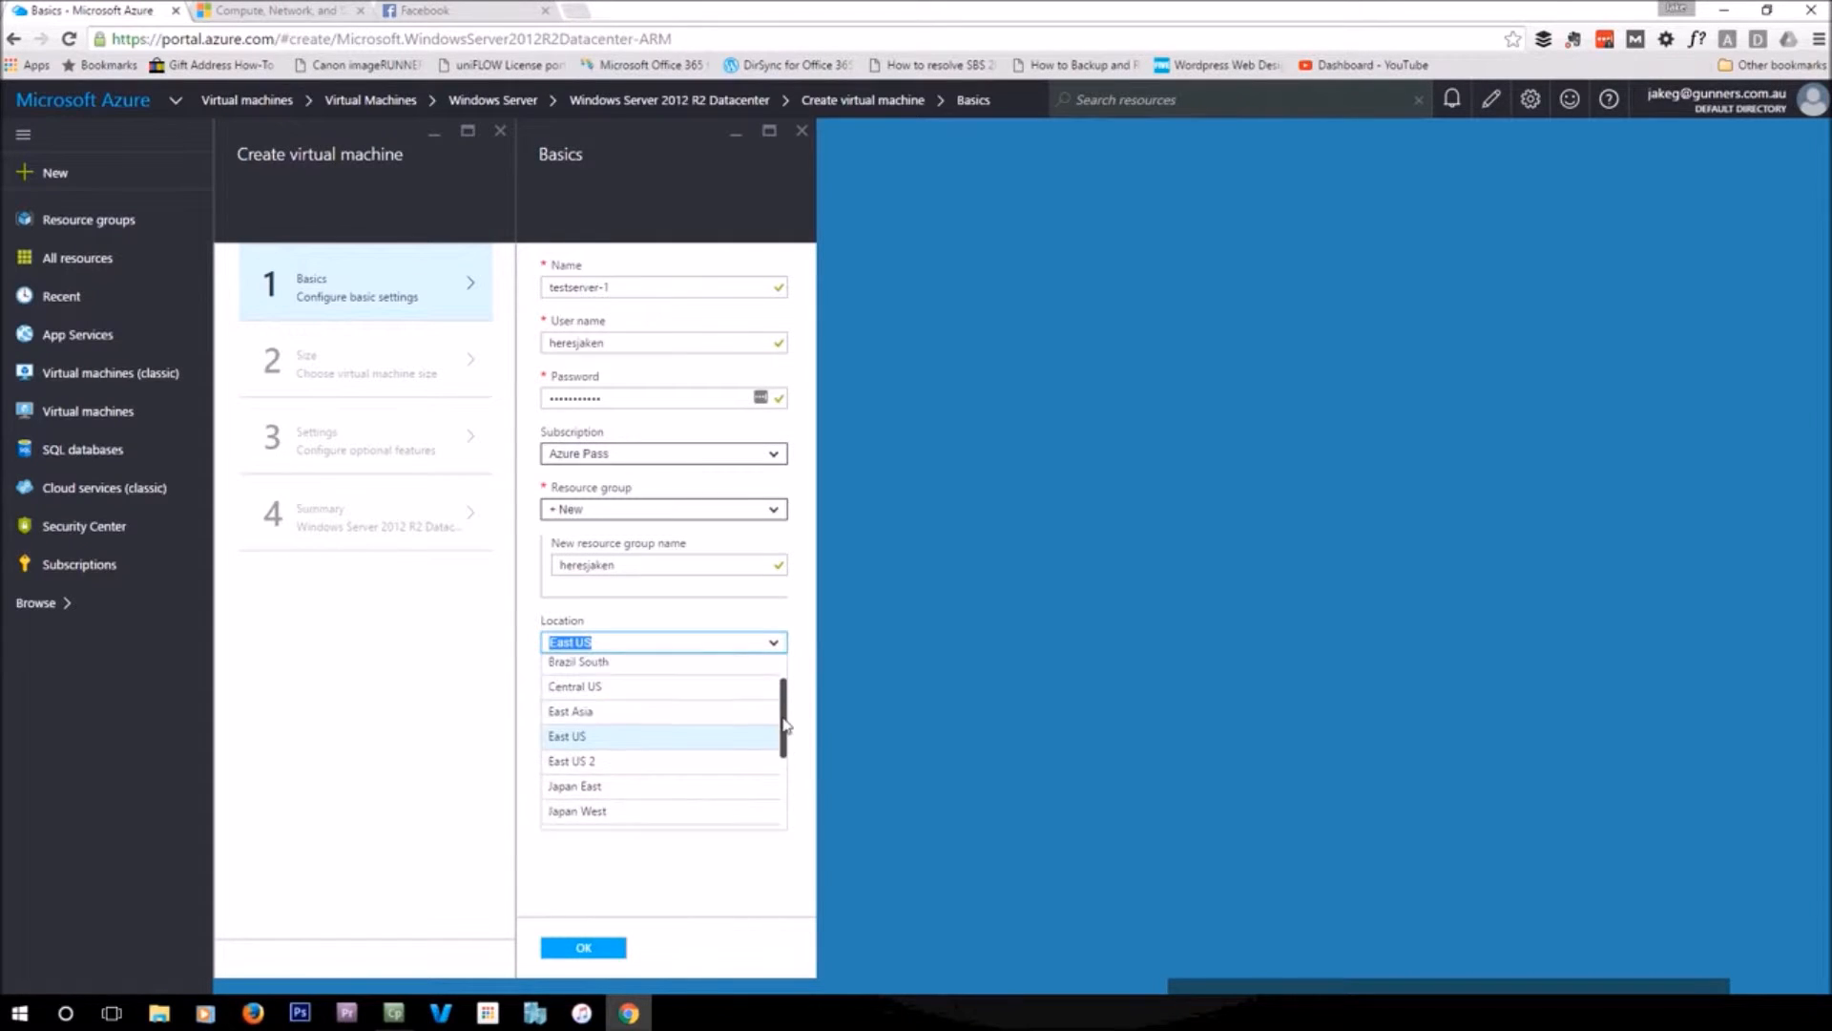
{"action": "left_click", "coordinate": [612, 694]}
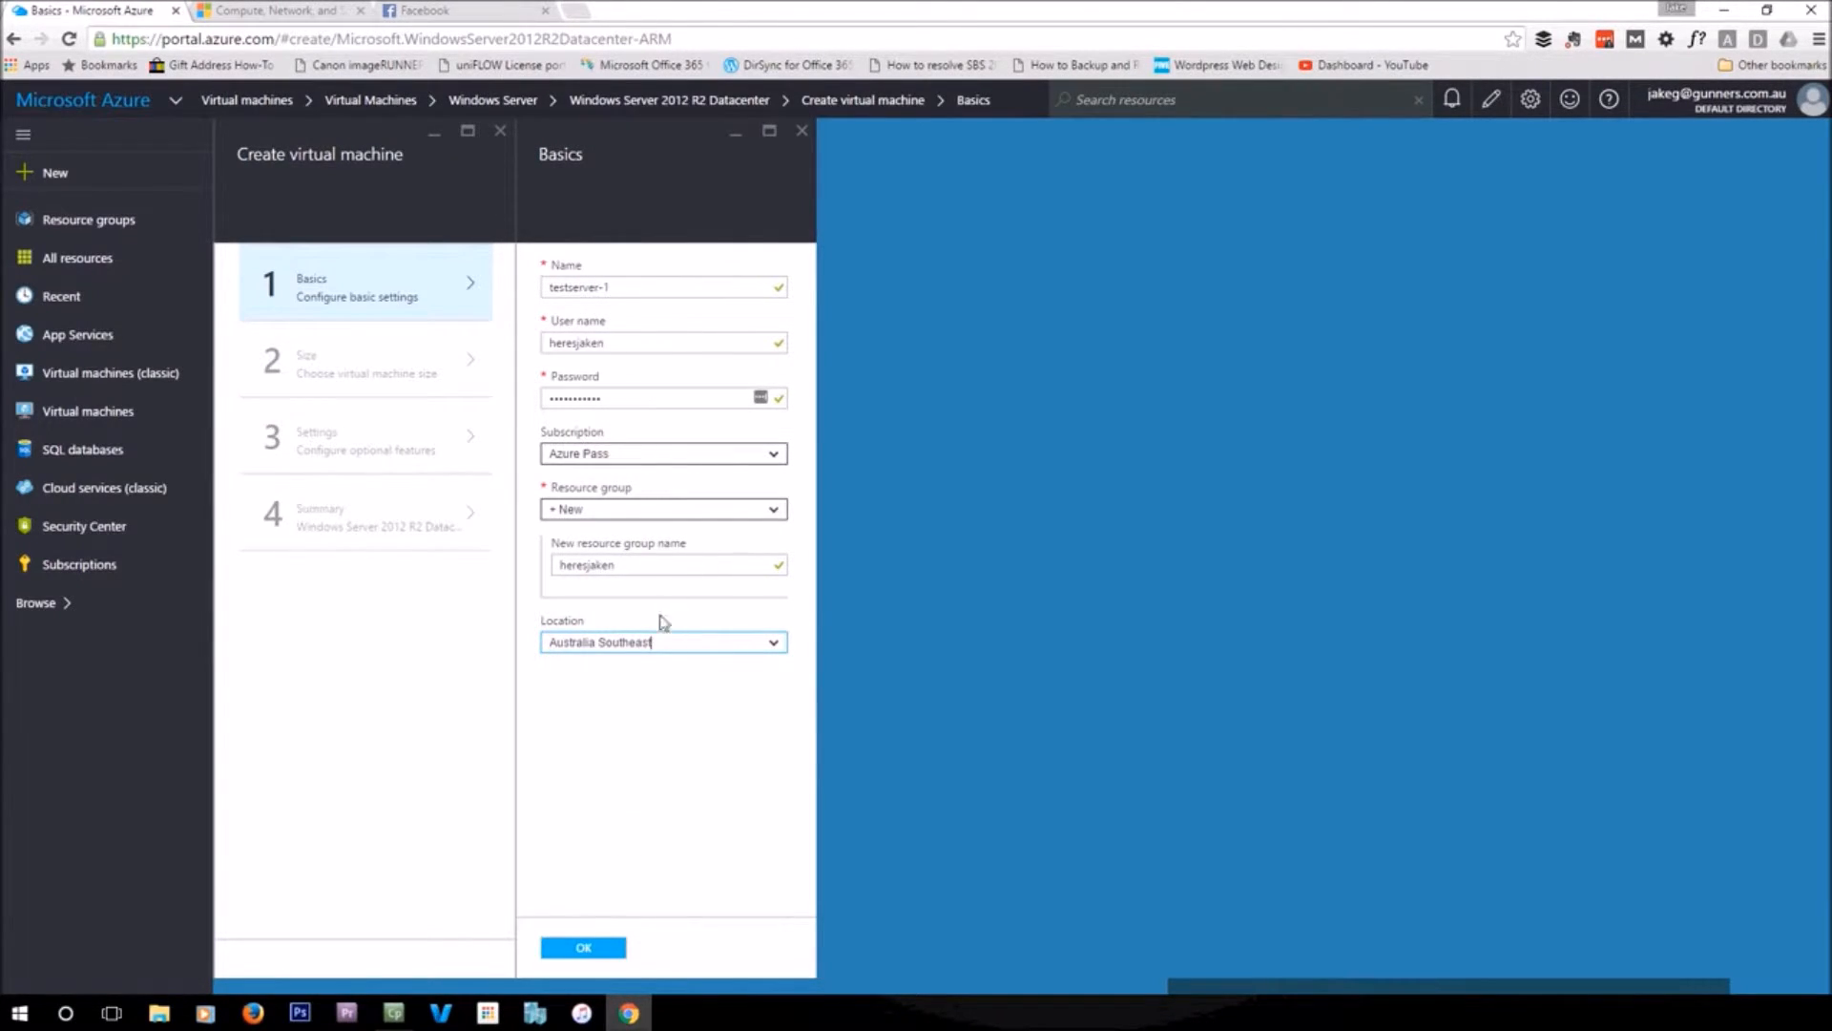
{"action": "left_click", "coordinate": [603, 948]}
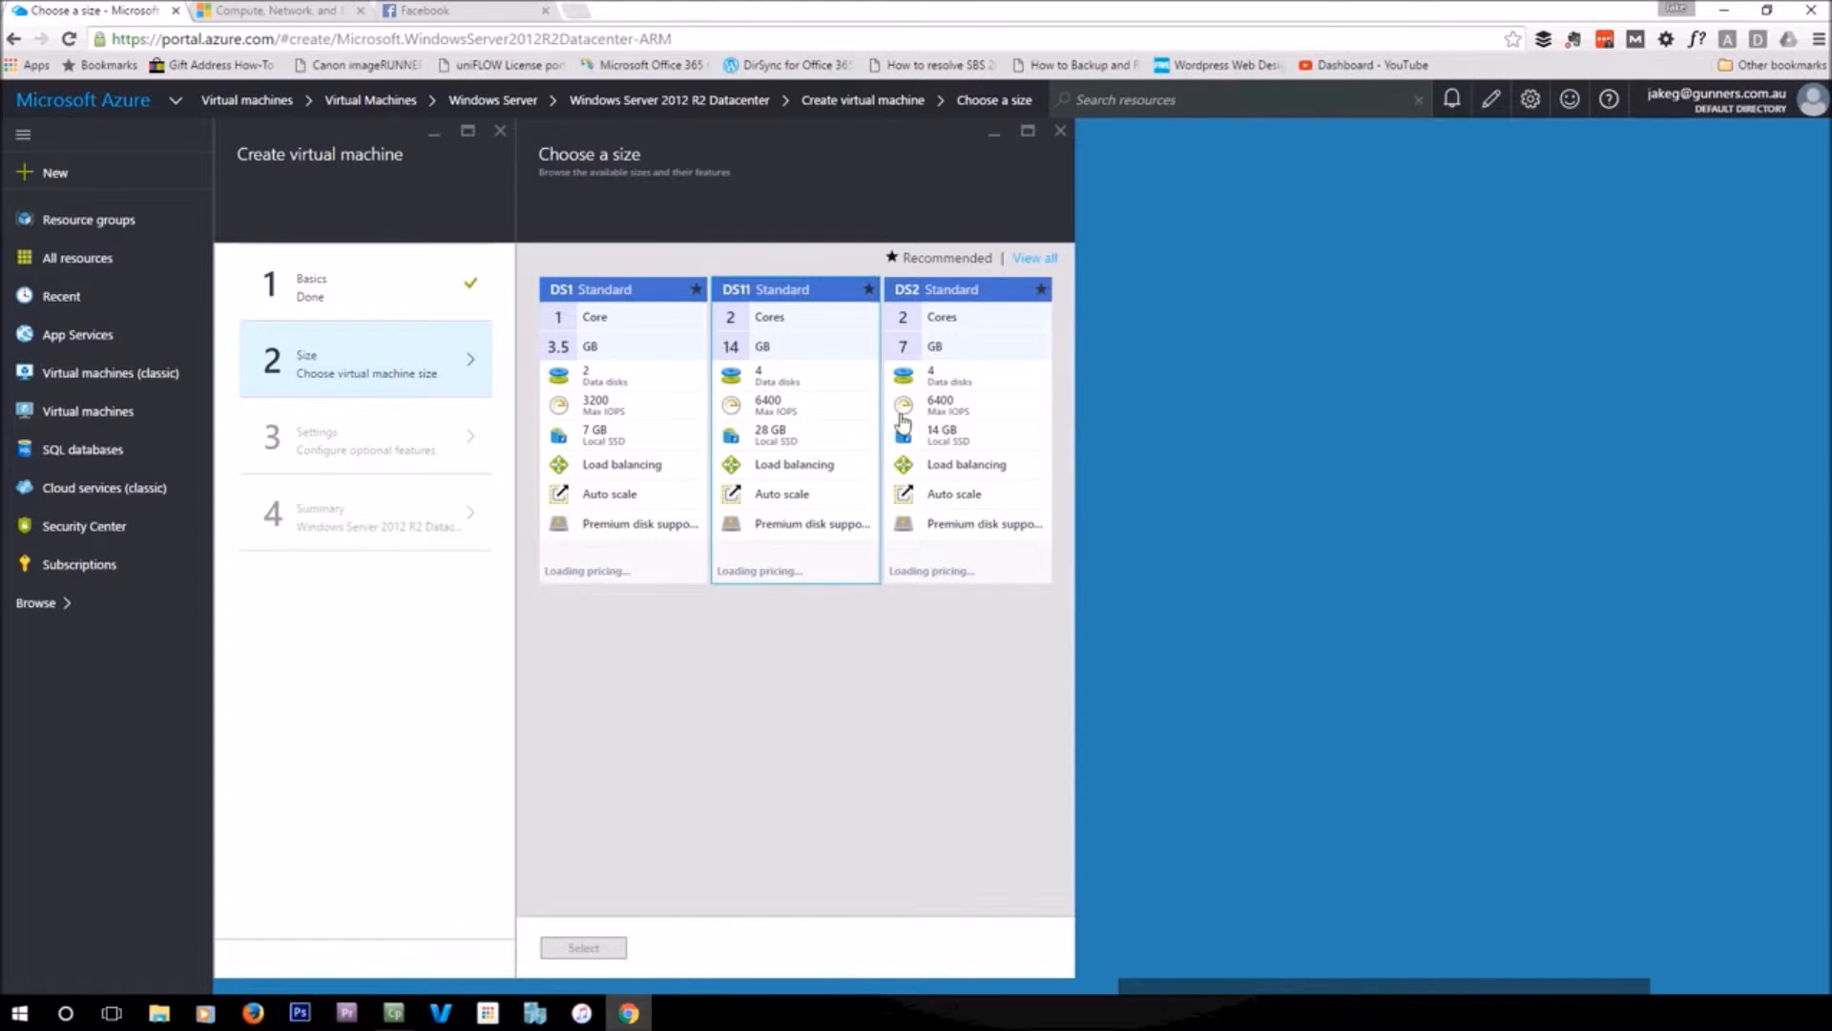
Show all available virtual machine sizes, compare them, and choose the D1 Standard size with 1 core and 3.5 GB
{"action": "left_click", "coordinate": [1031, 257]}
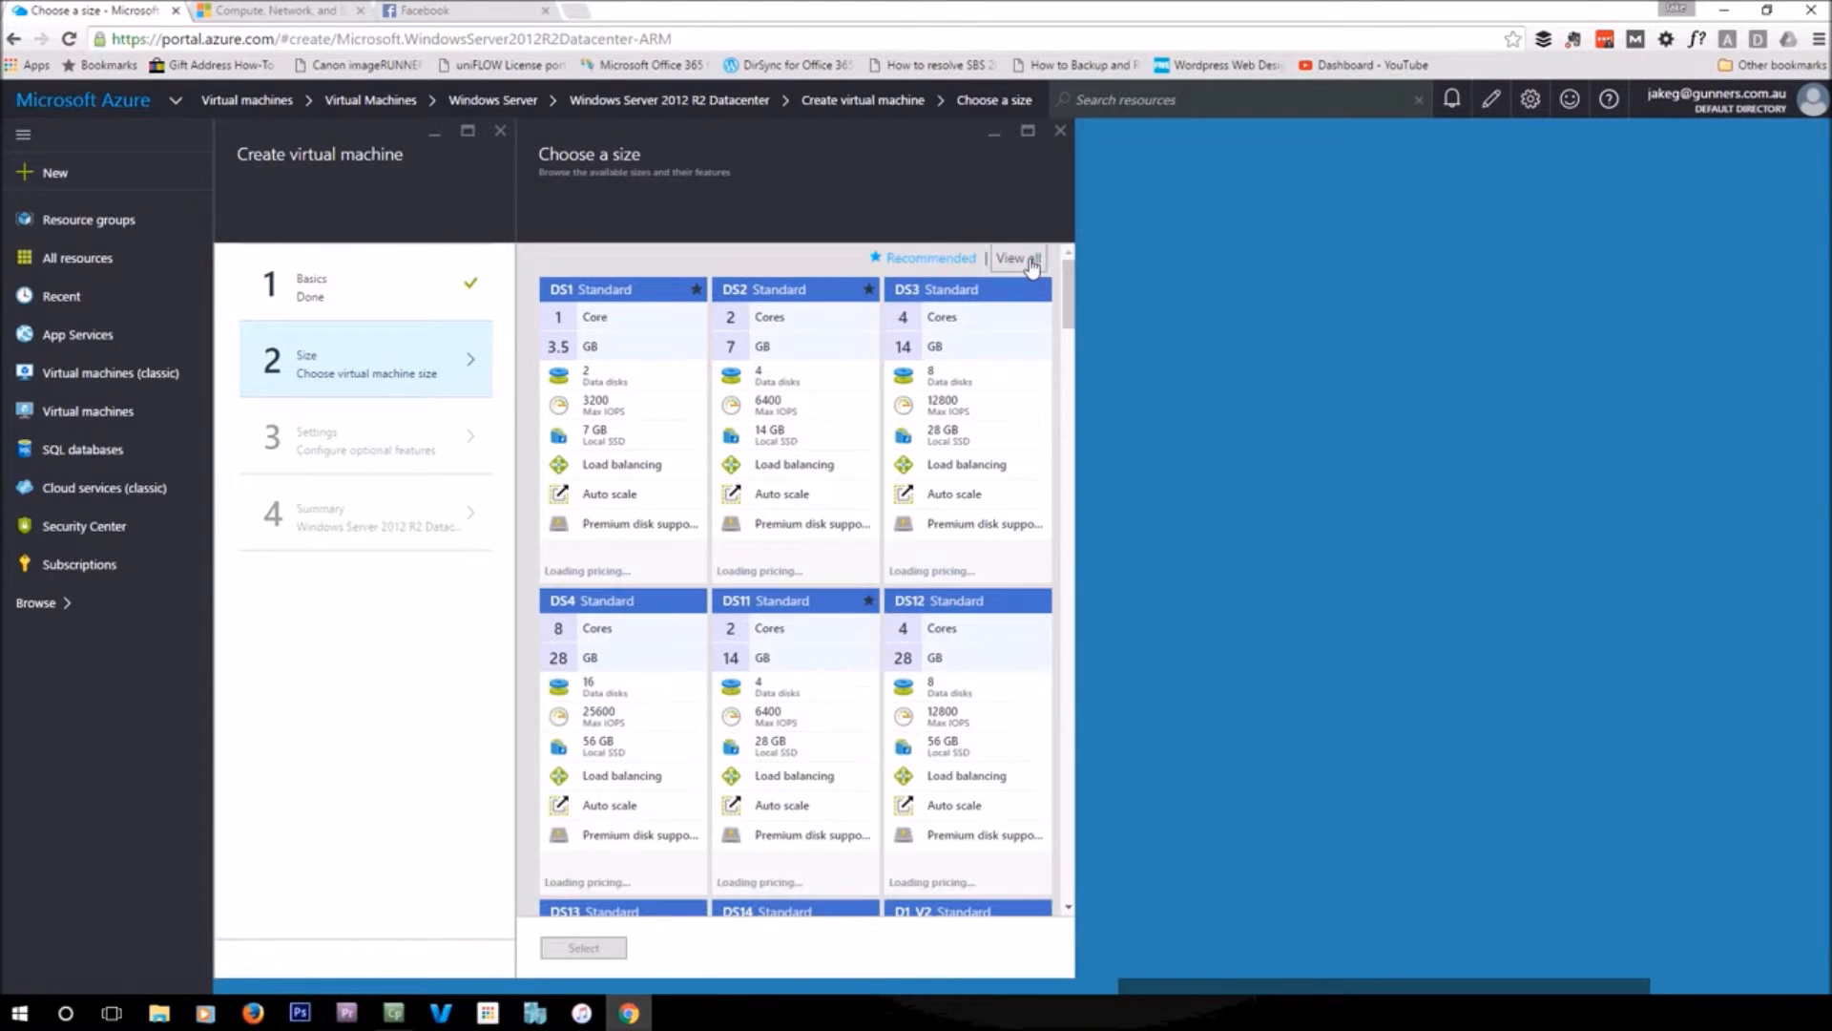
{"action": "scroll", "coordinate": [729, 679], "scroll_direction": "down", "scroll_amount": 1}
{"action": "scroll", "coordinate": [728, 680], "scroll_direction": "down", "scroll_amount": 8}
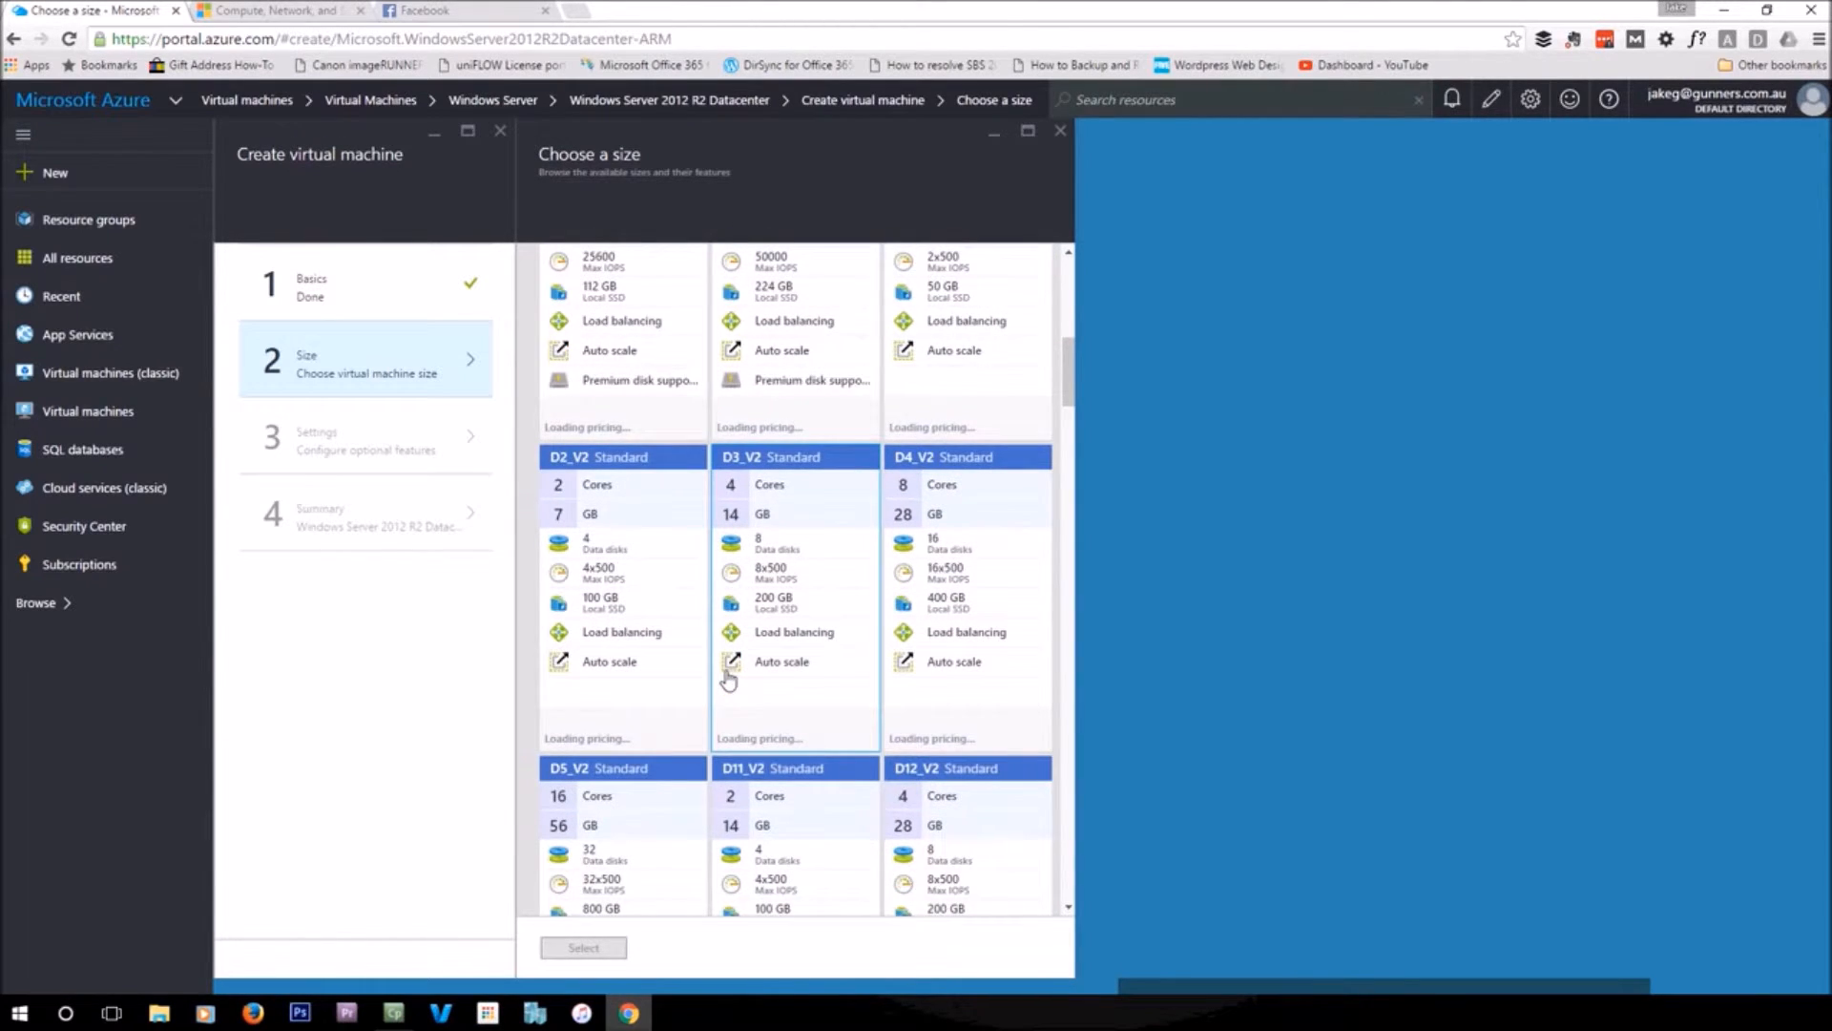
{"action": "scroll", "coordinate": [728, 679], "scroll_direction": "down", "scroll_amount": 4}
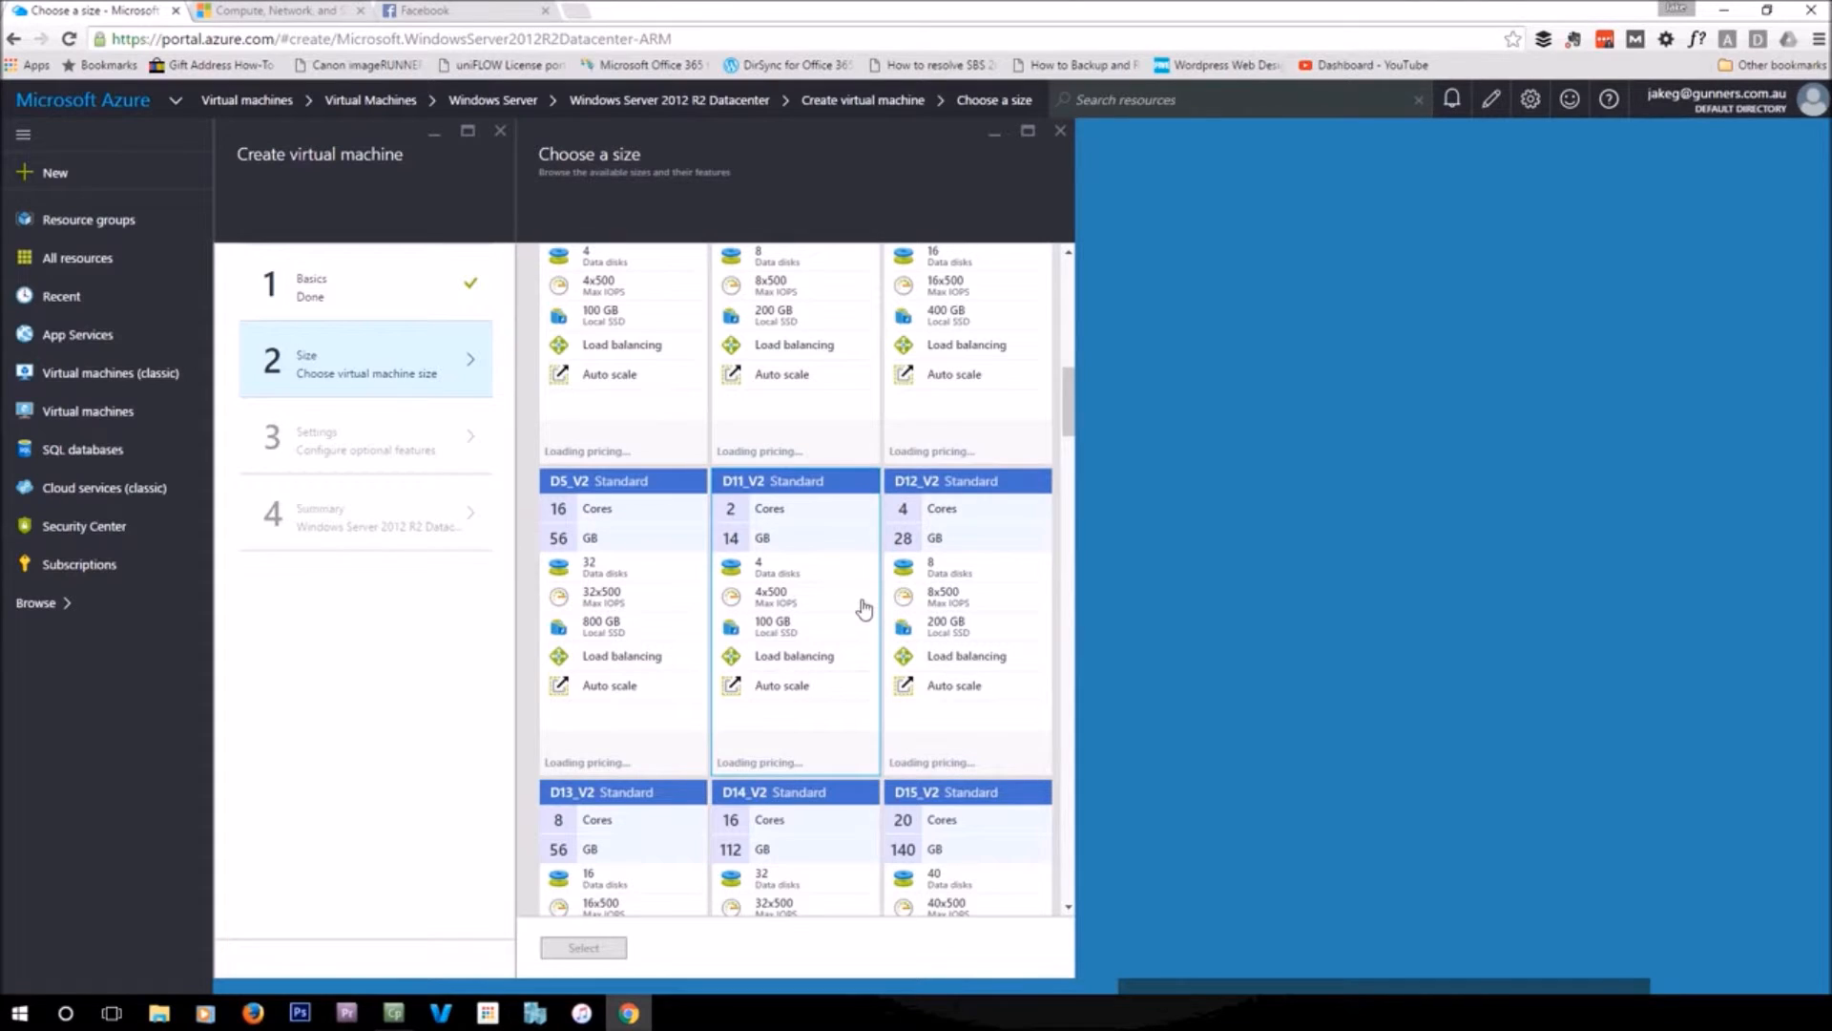
{"action": "scroll", "coordinate": [823, 630], "scroll_direction": "up", "scroll_amount": 4}
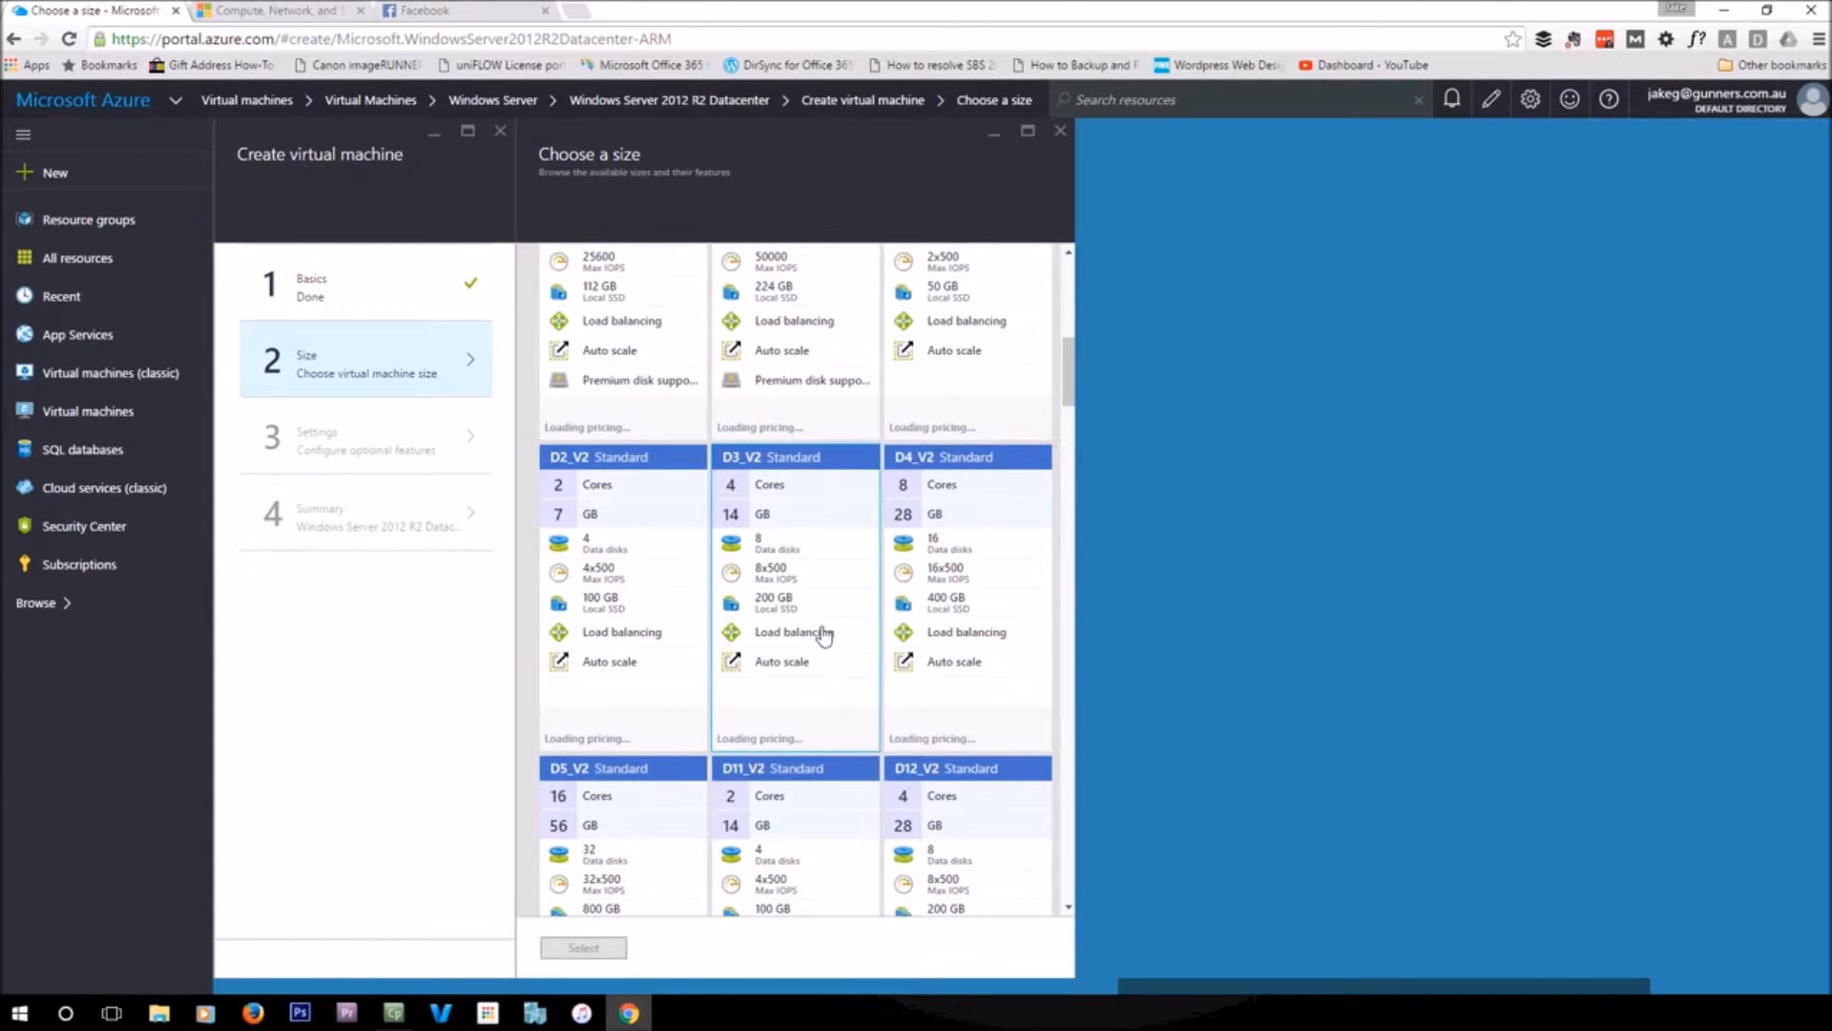
{"action": "scroll", "coordinate": [825, 635], "scroll_direction": "up", "scroll_amount": 3}
{"action": "scroll", "coordinate": [818, 637], "scroll_direction": "up", "scroll_amount": 6}
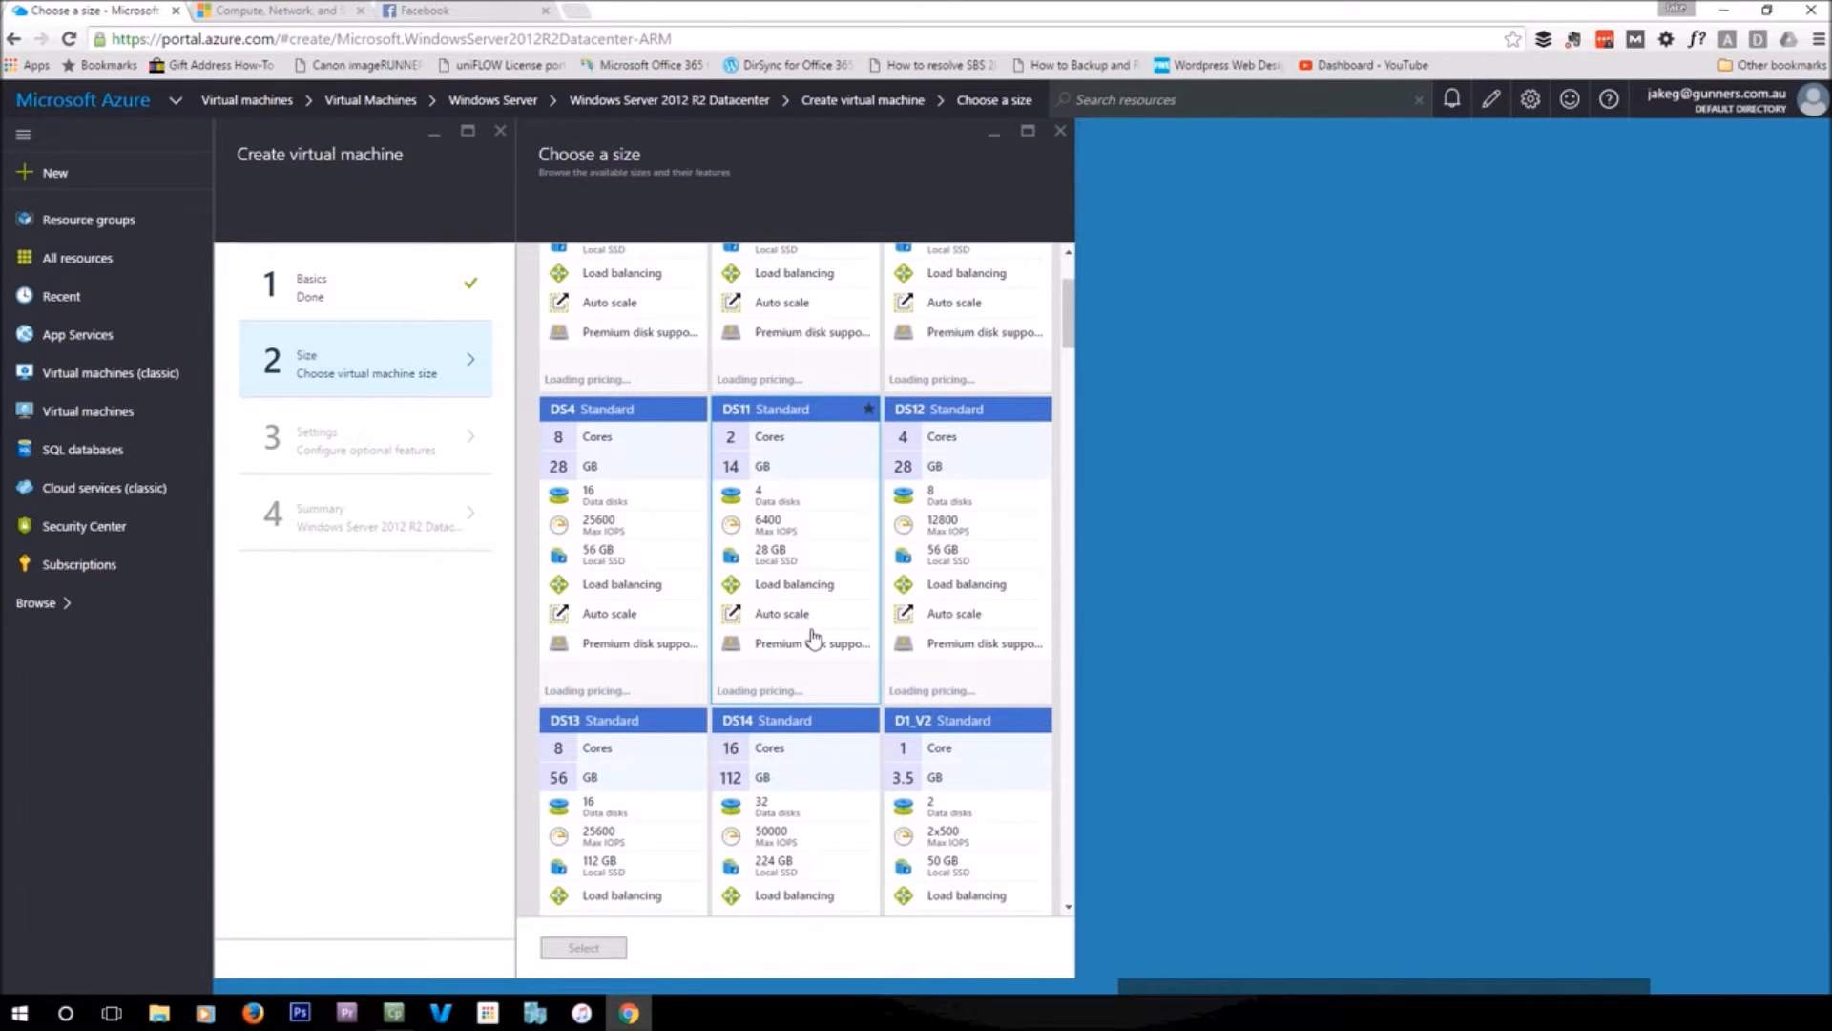
{"action": "scroll", "coordinate": [813, 637], "scroll_direction": "up", "scroll_amount": 3}
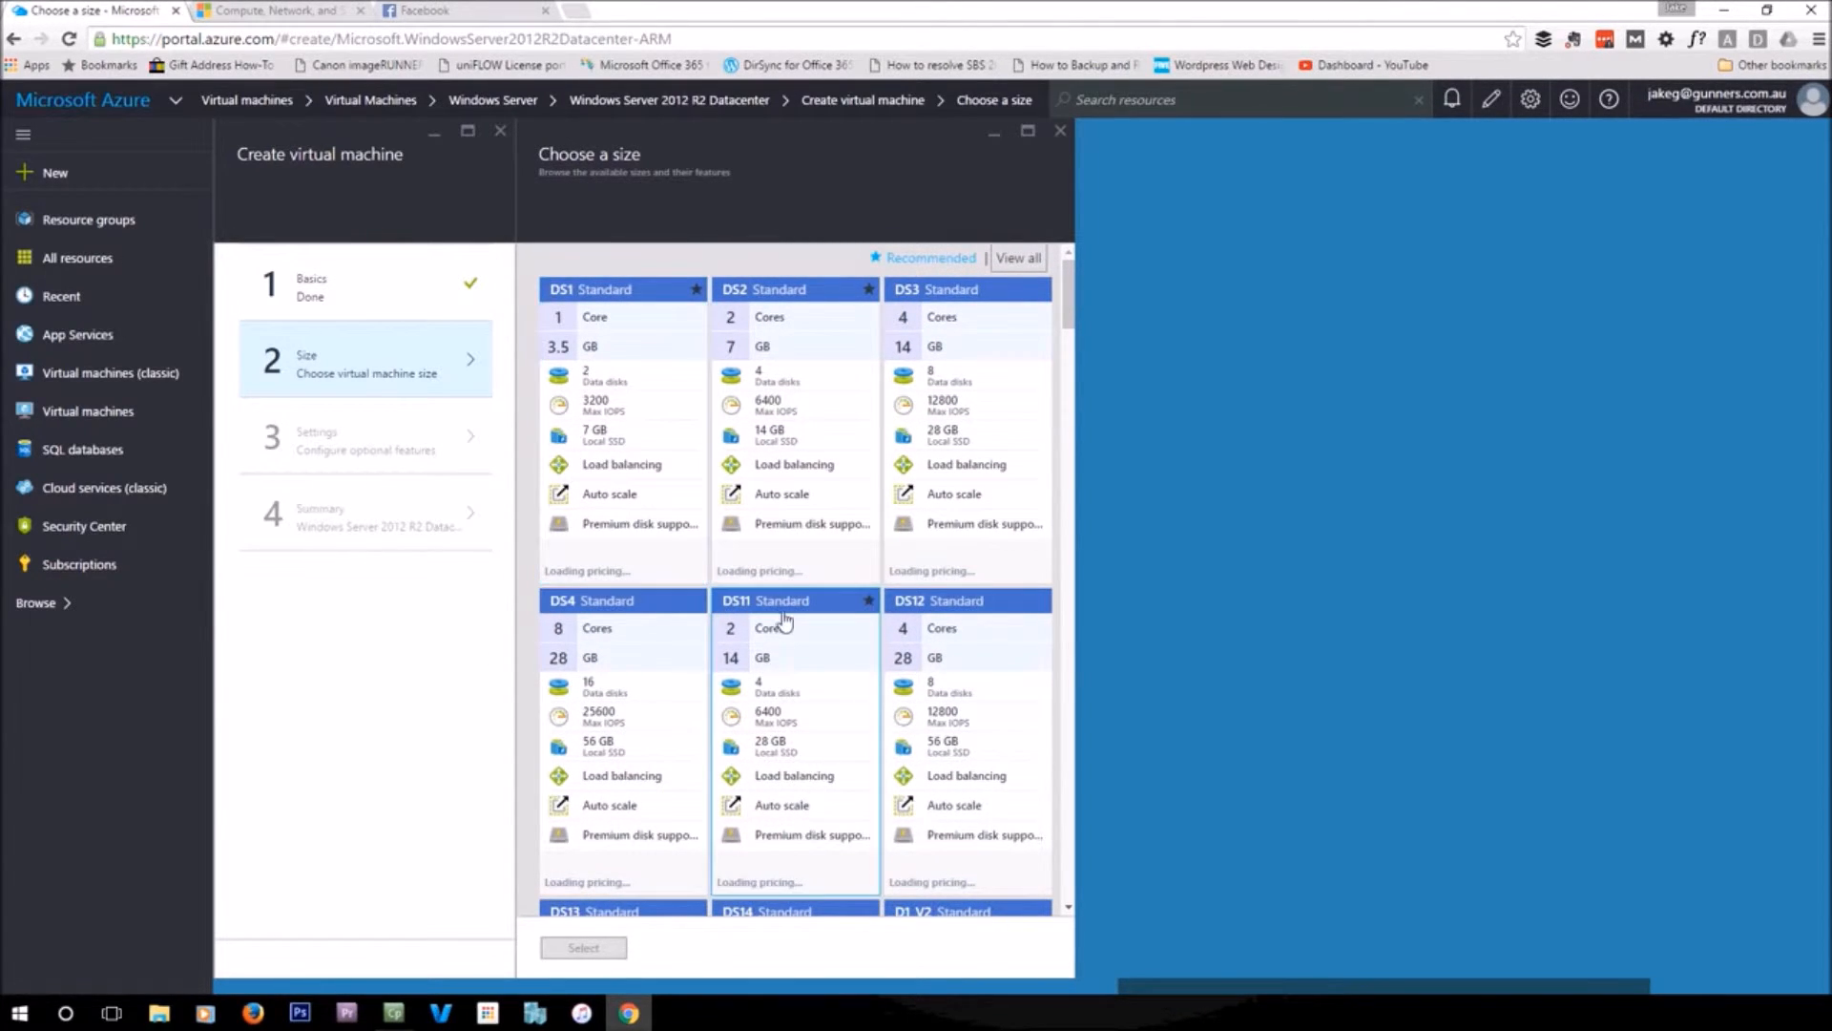
{"action": "scroll", "coordinate": [784, 621], "scroll_direction": "down", "scroll_amount": 12}
{"action": "scroll", "coordinate": [785, 621], "scroll_direction": "down", "scroll_amount": 8}
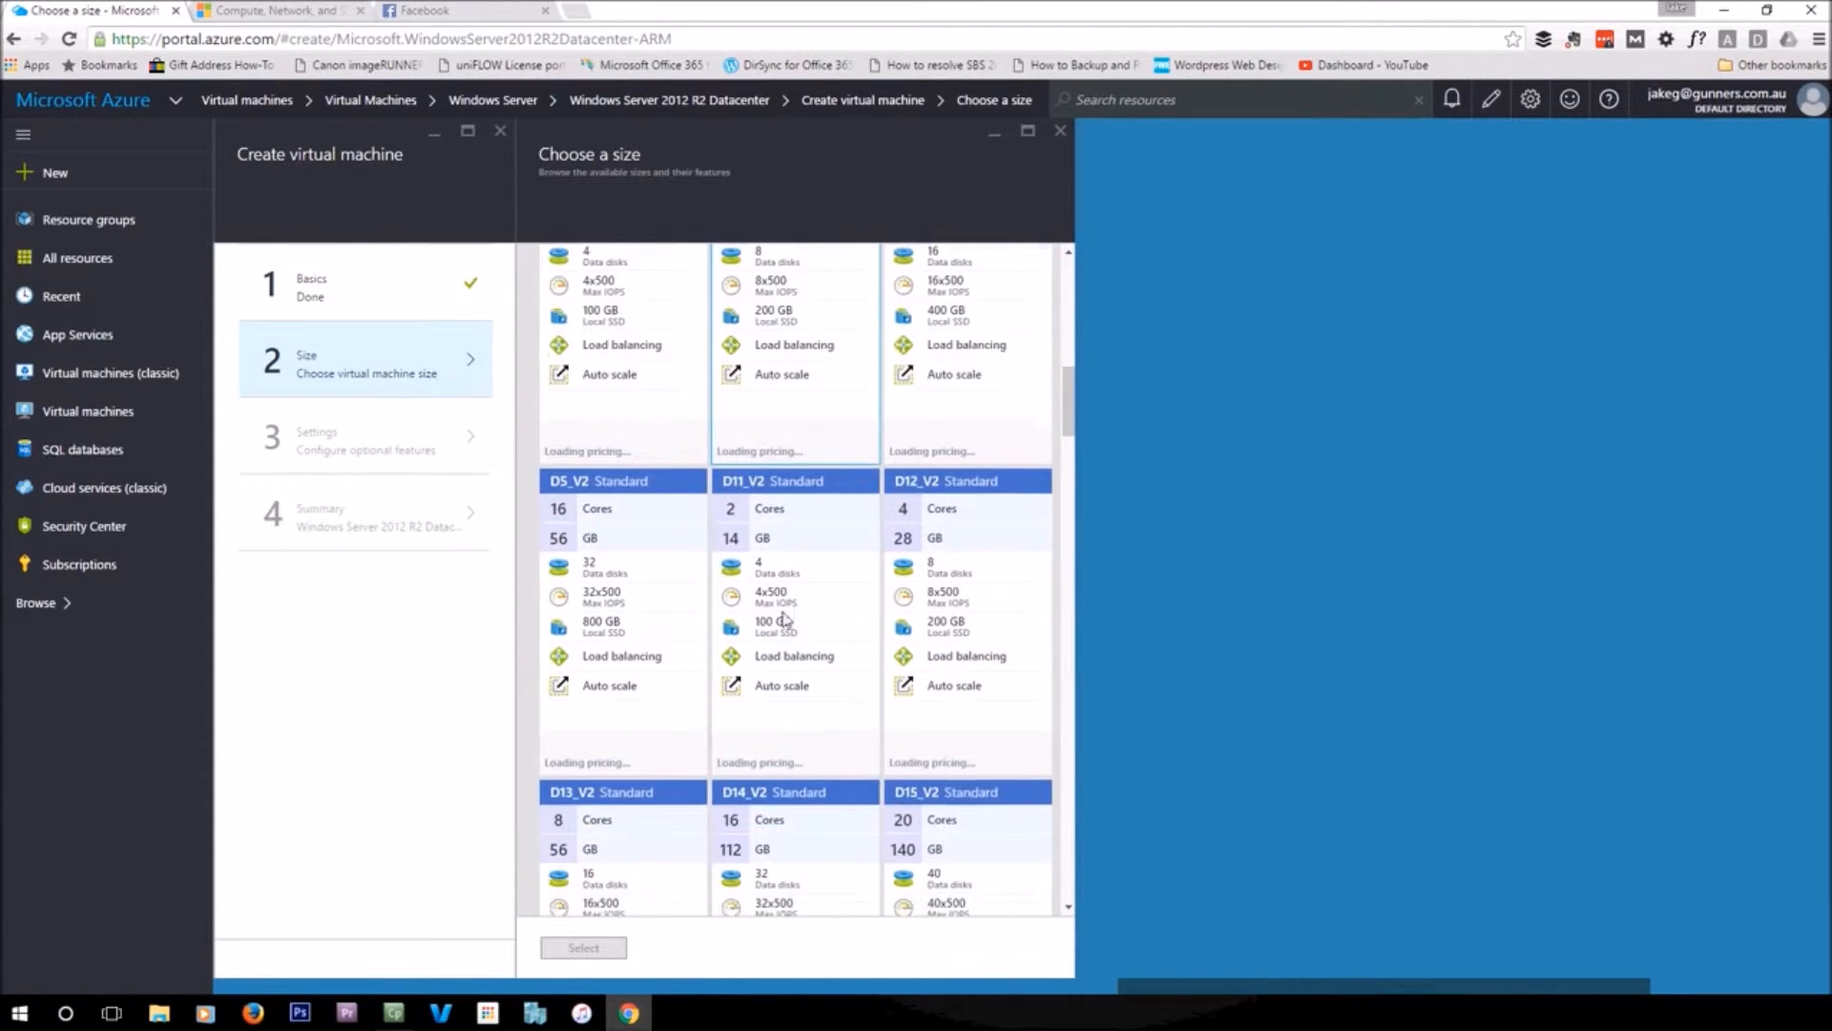
{"action": "scroll", "coordinate": [785, 618], "scroll_direction": "down", "scroll_amount": 3}
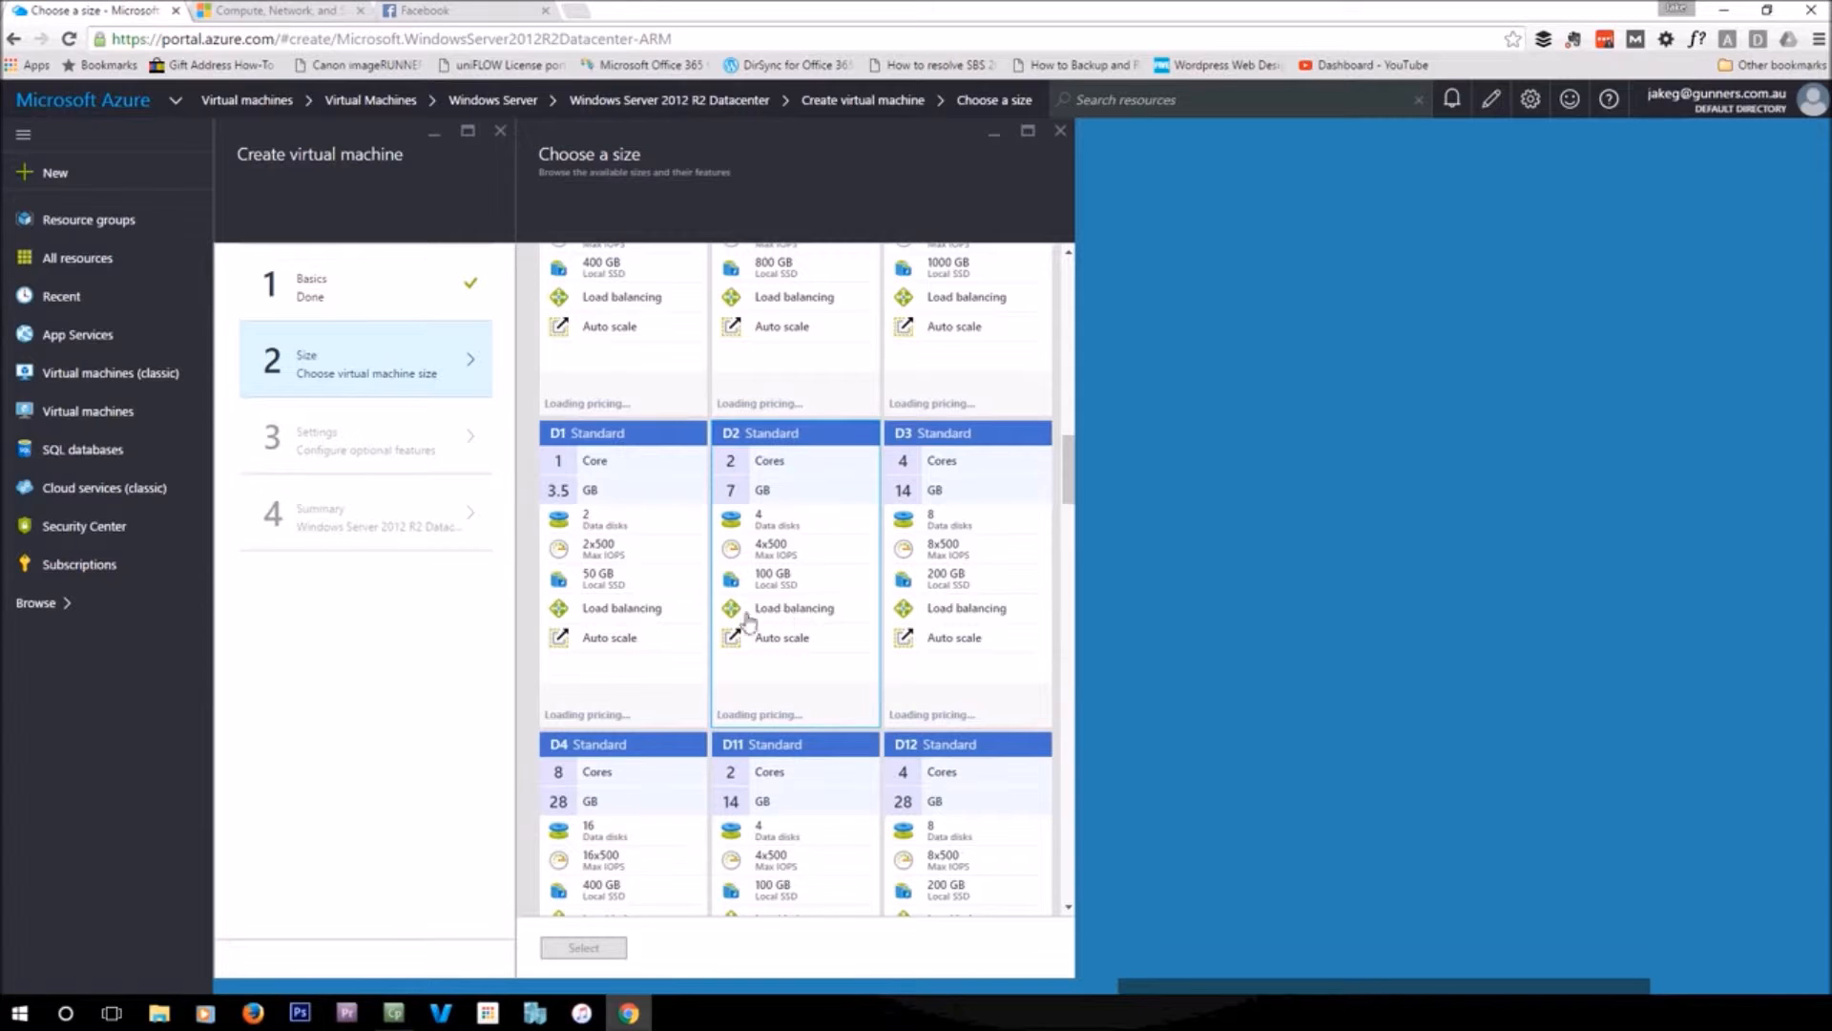
{"action": "left_click", "coordinate": [622, 560]}
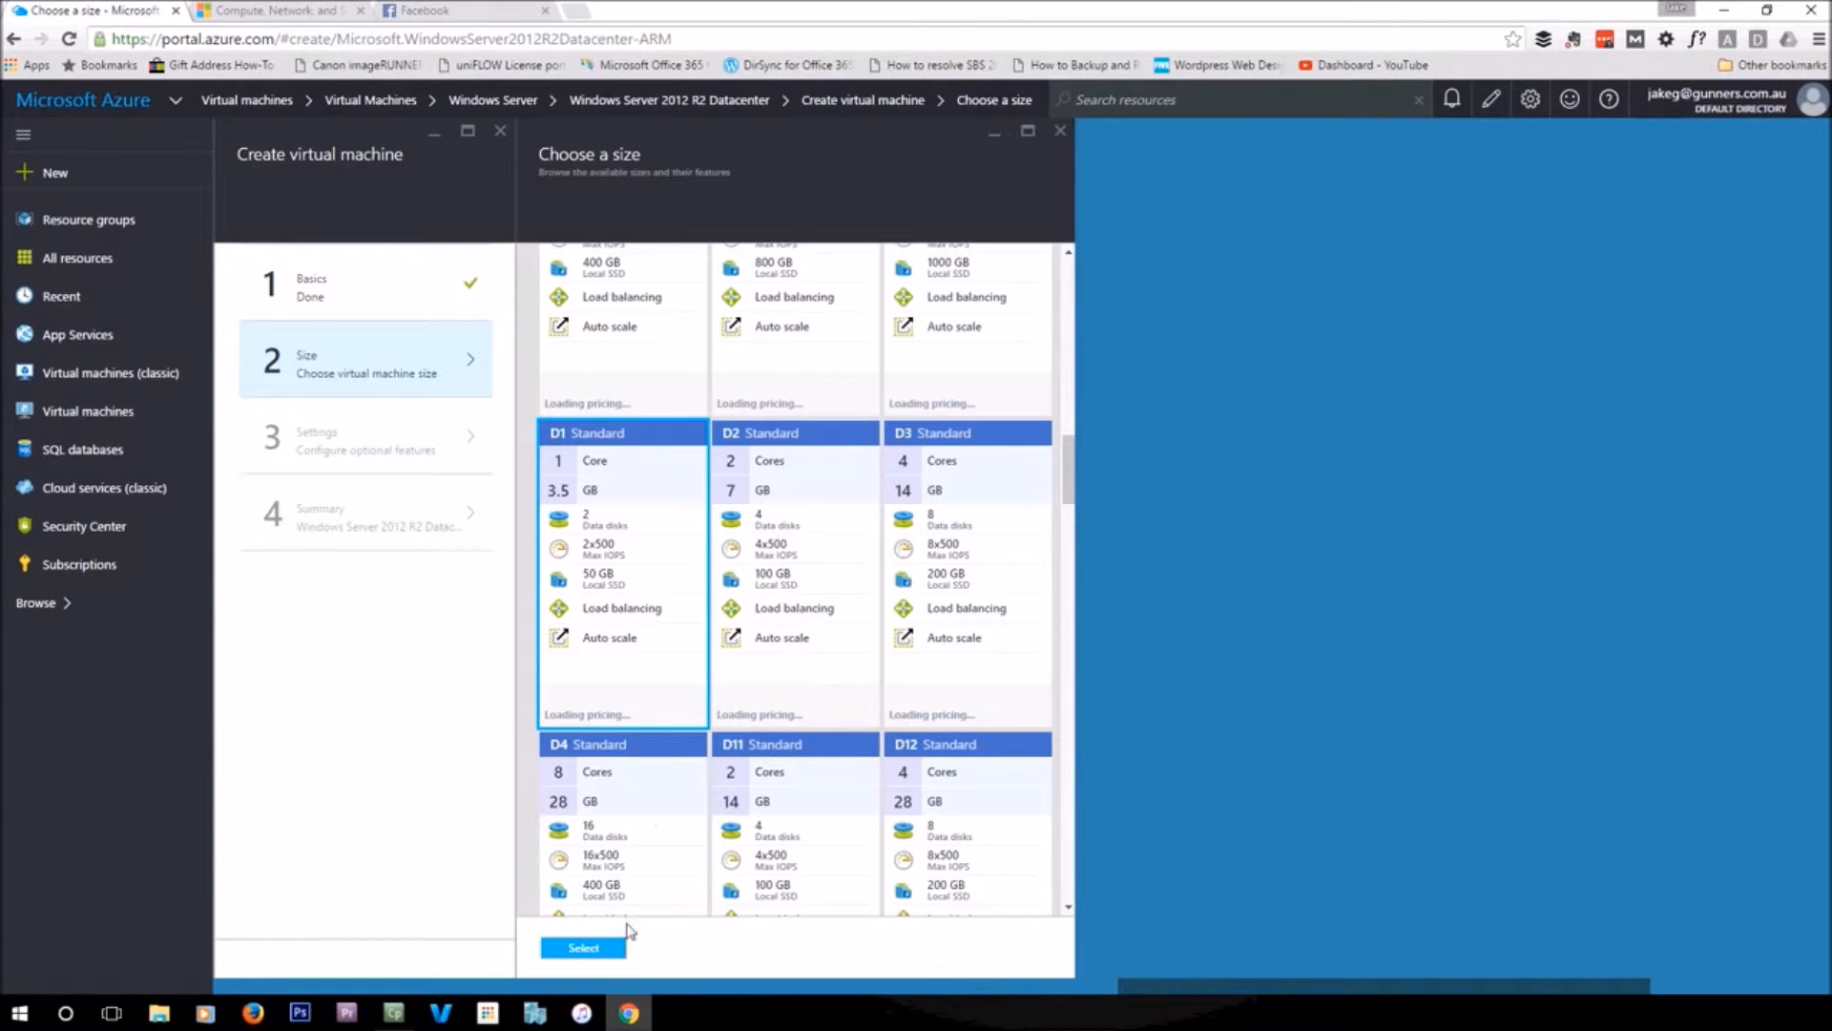
{"action": "left_click", "coordinate": [583, 948]}
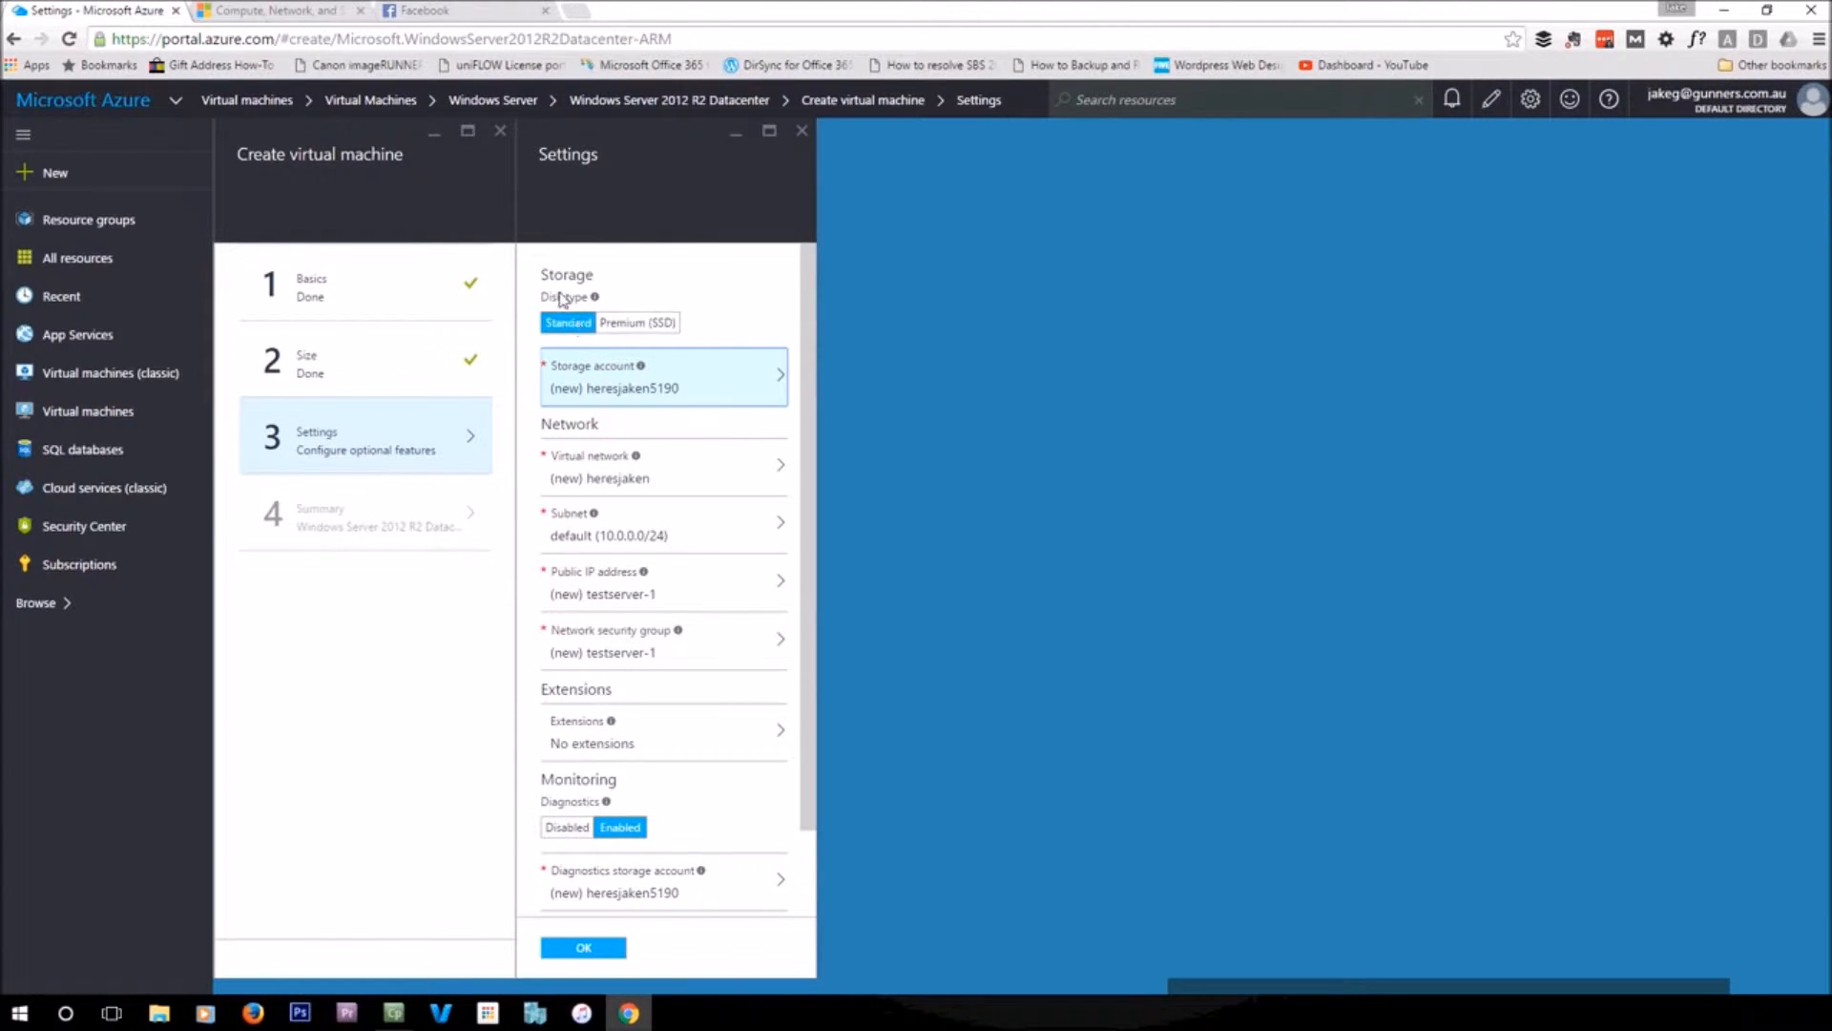
Try the Premium (SSD) disk type for the virtual machine and switch it back to Standard
{"action": "left_click", "coordinate": [630, 324]}
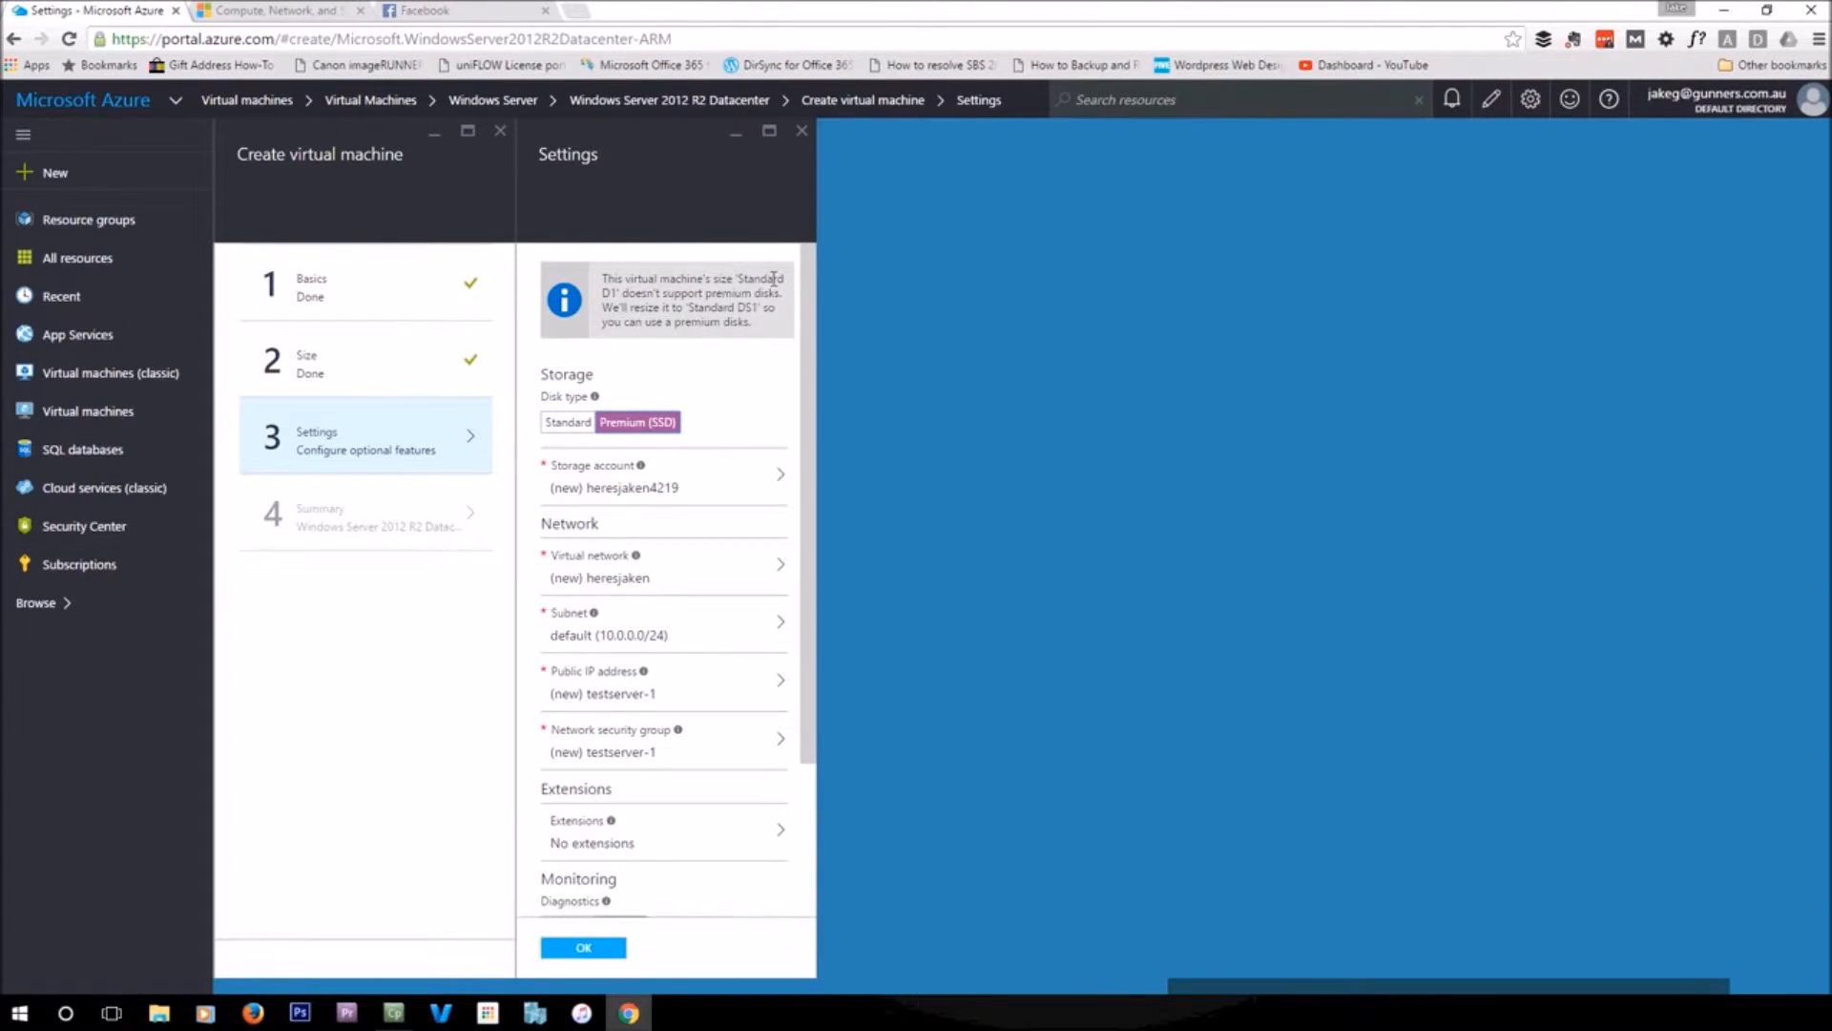
{"action": "left_click", "coordinate": [568, 422]}
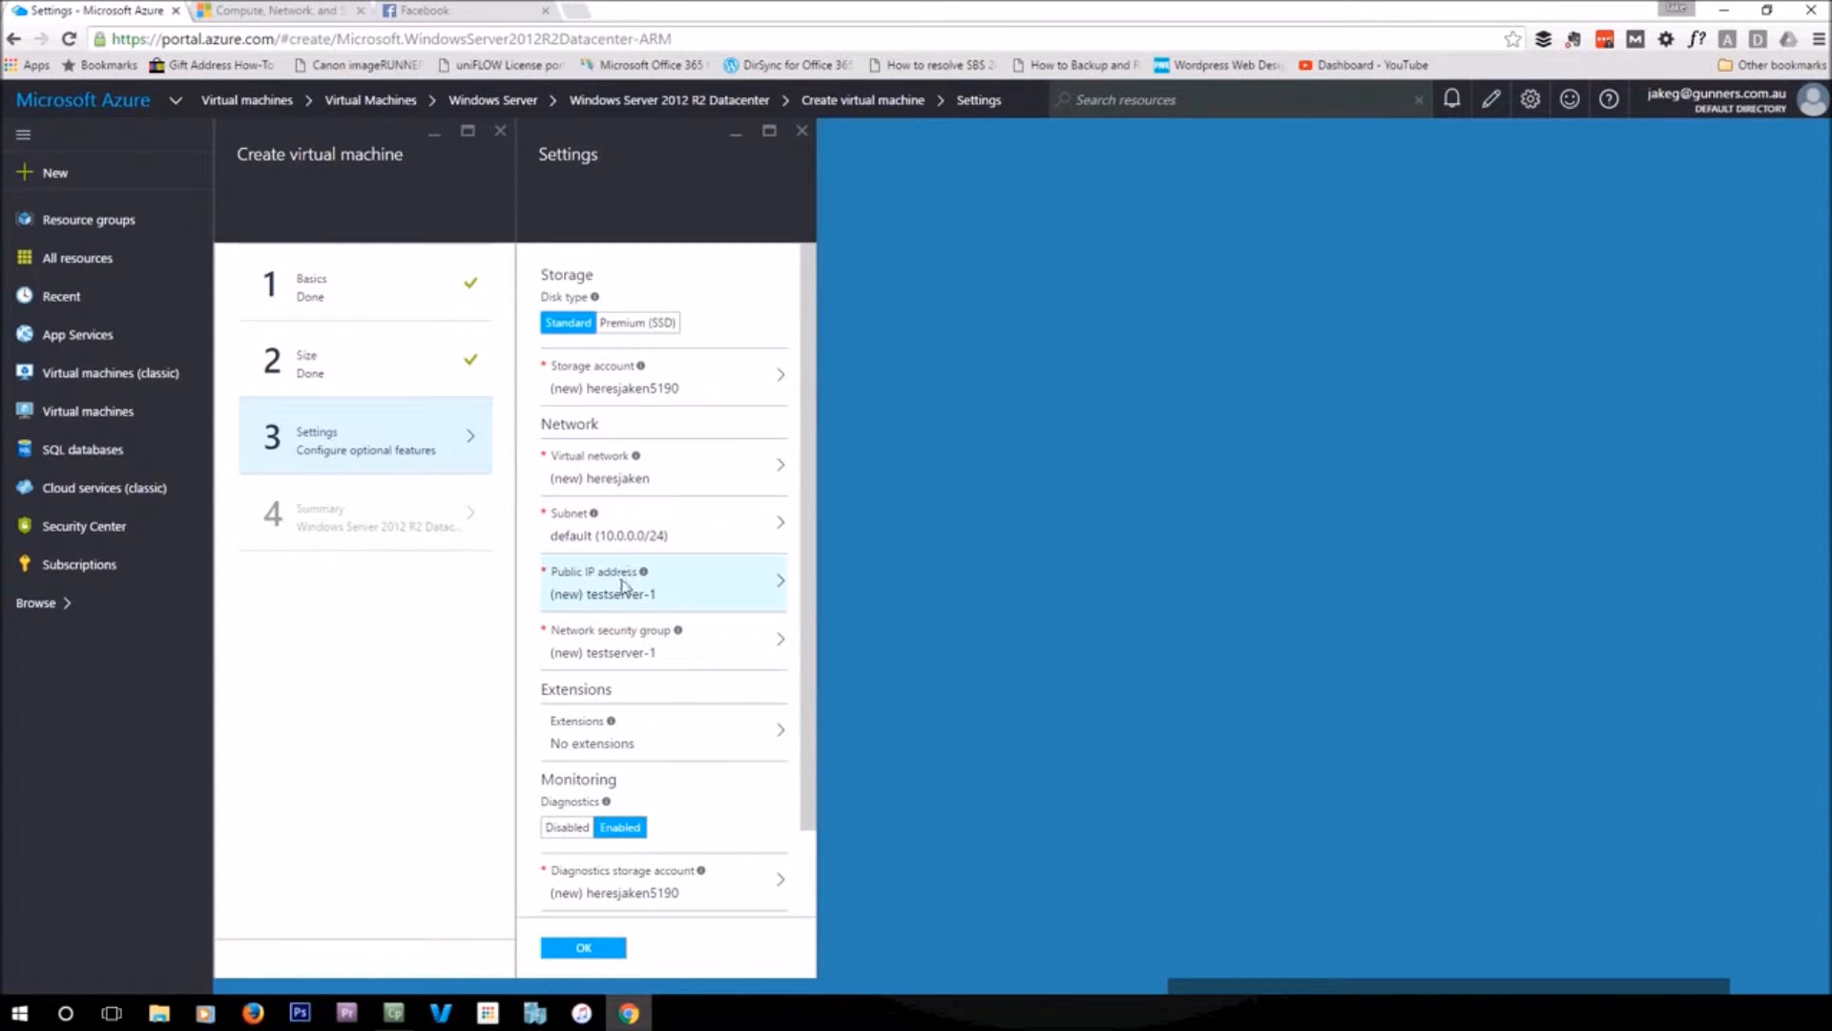
Examine the new network security group's inbound and outbound rules and the explanation of the Diagnostics setting
{"action": "scroll", "coordinate": [640, 573], "scroll_direction": "down", "scroll_amount": 1}
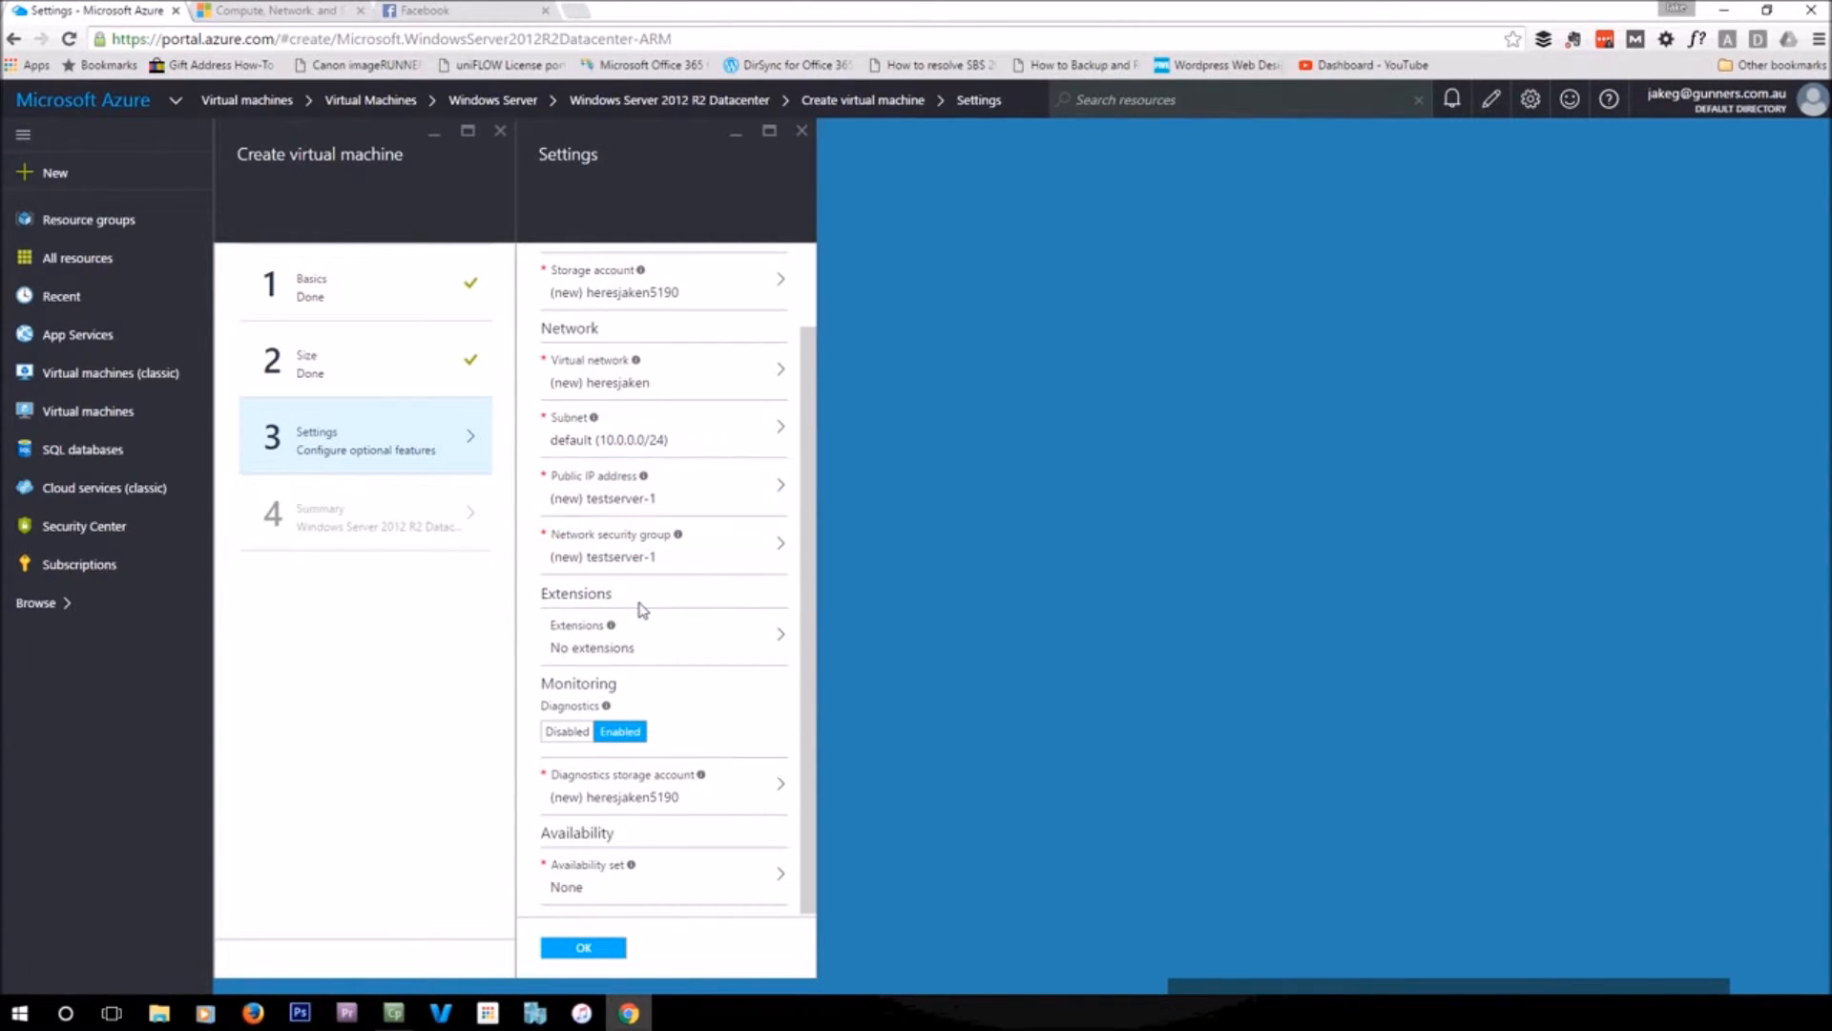
{"action": "left_click", "coordinate": [601, 540]}
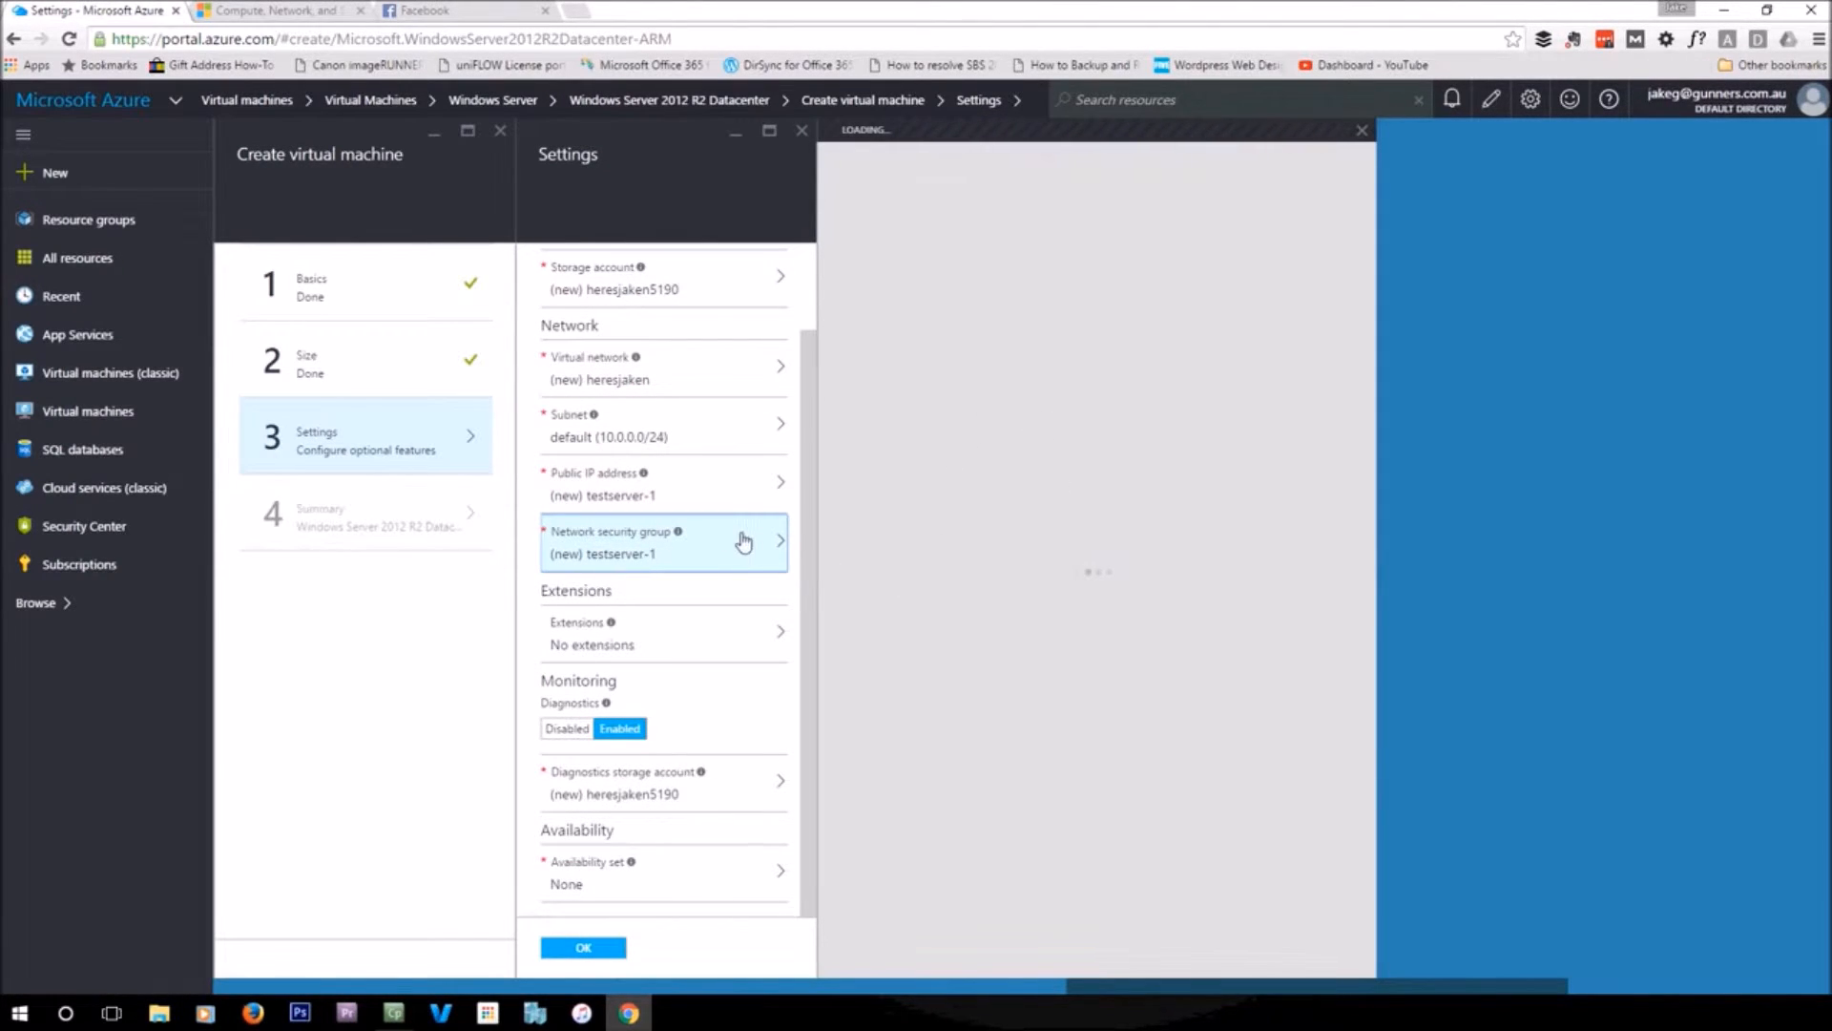
{"action": "left_click", "coordinate": [940, 286]}
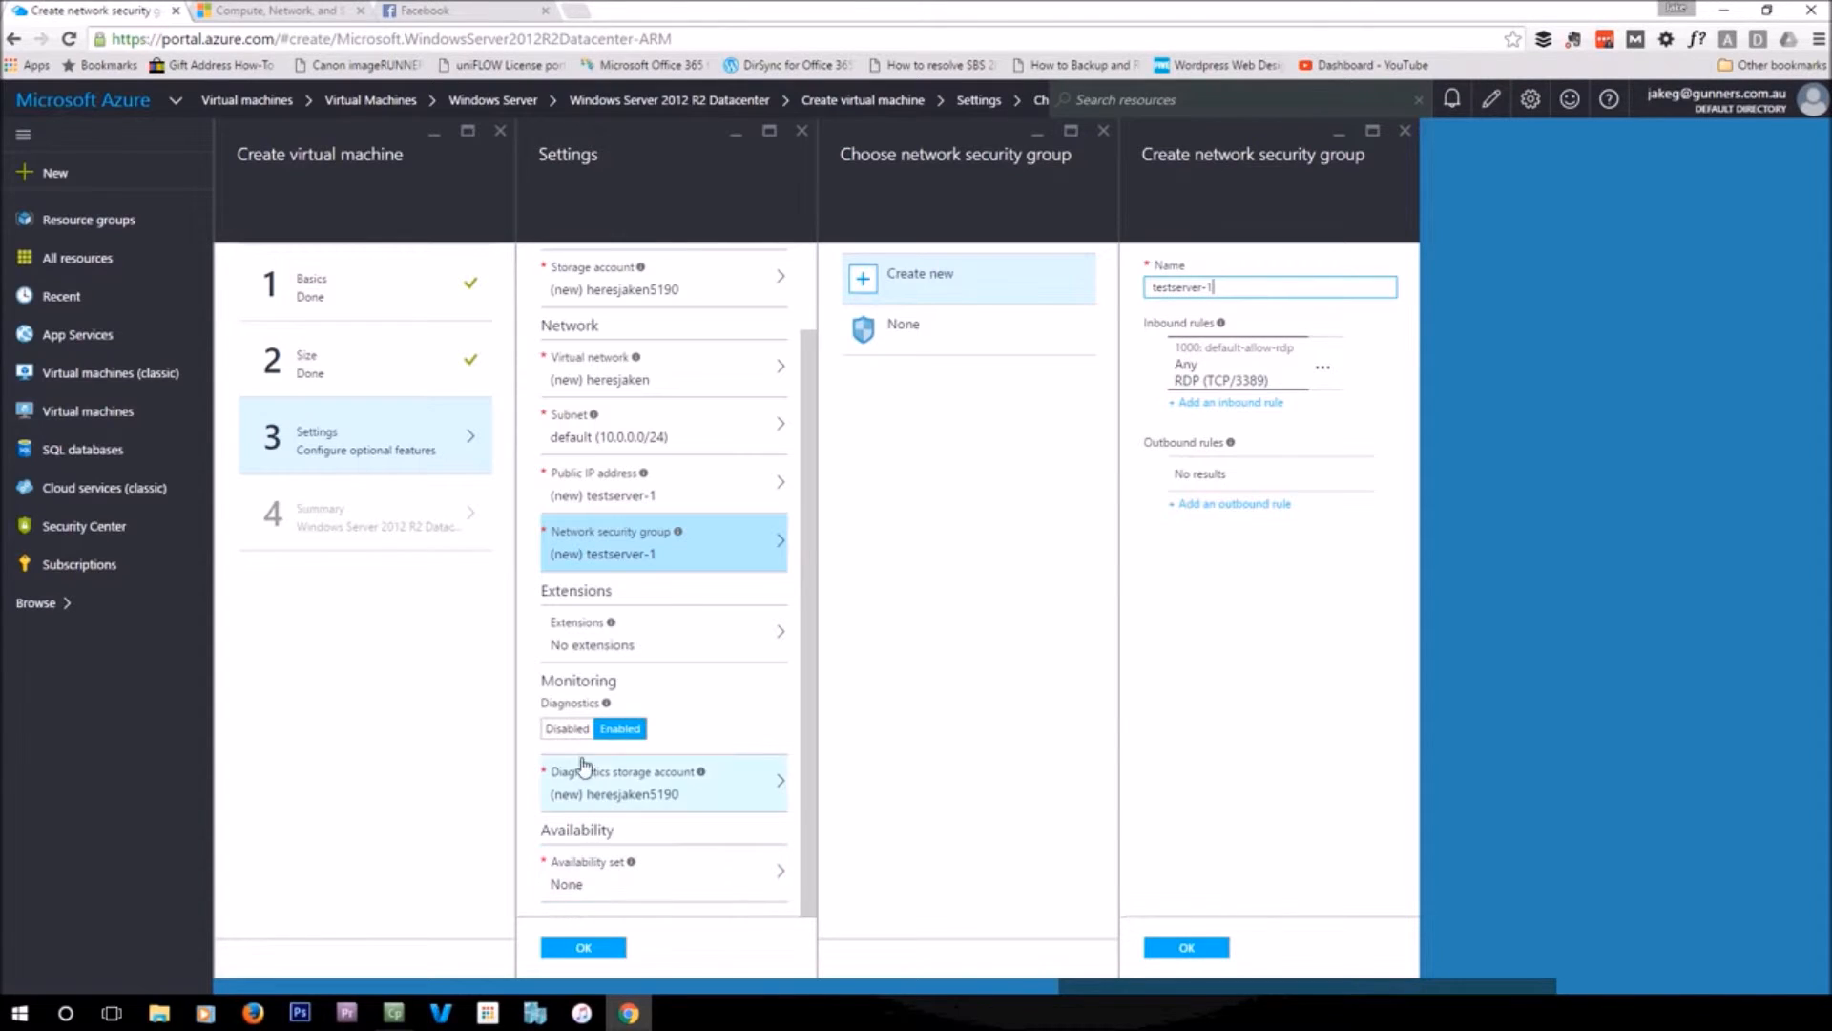
{"action": "left_click", "coordinate": [607, 704]}
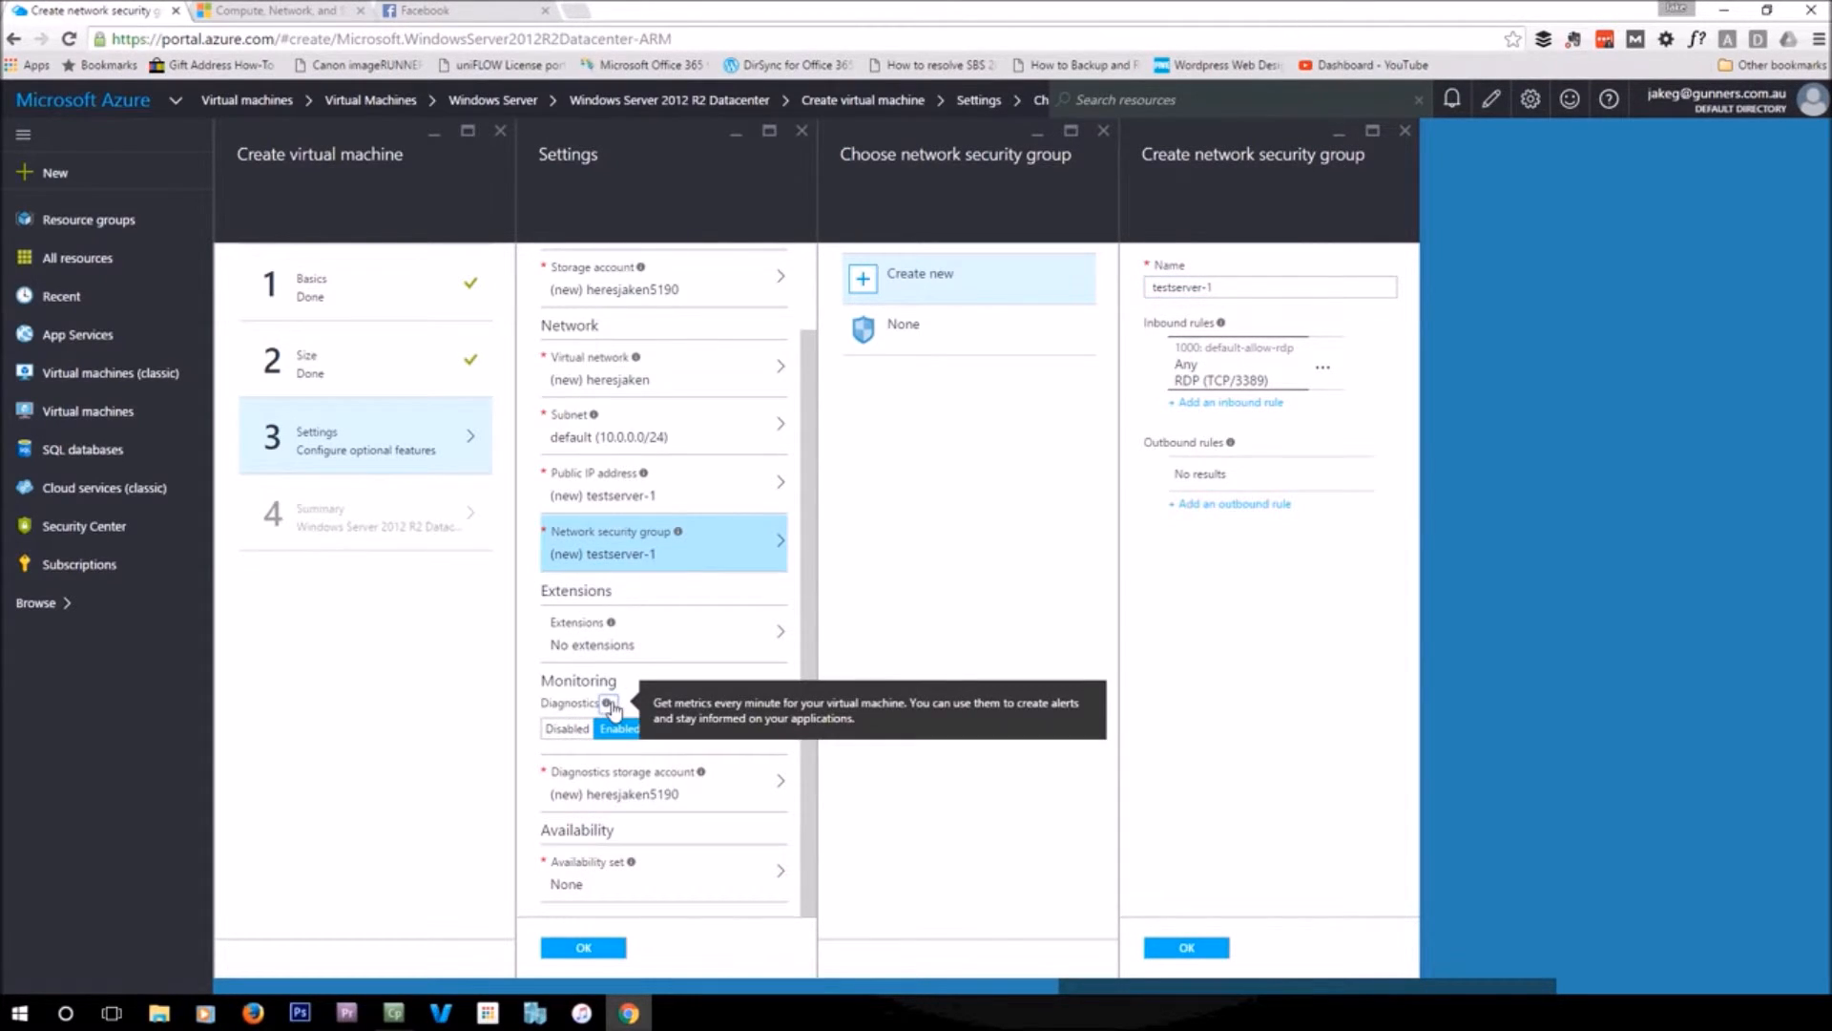
{"action": "left_click", "coordinate": [607, 706]}
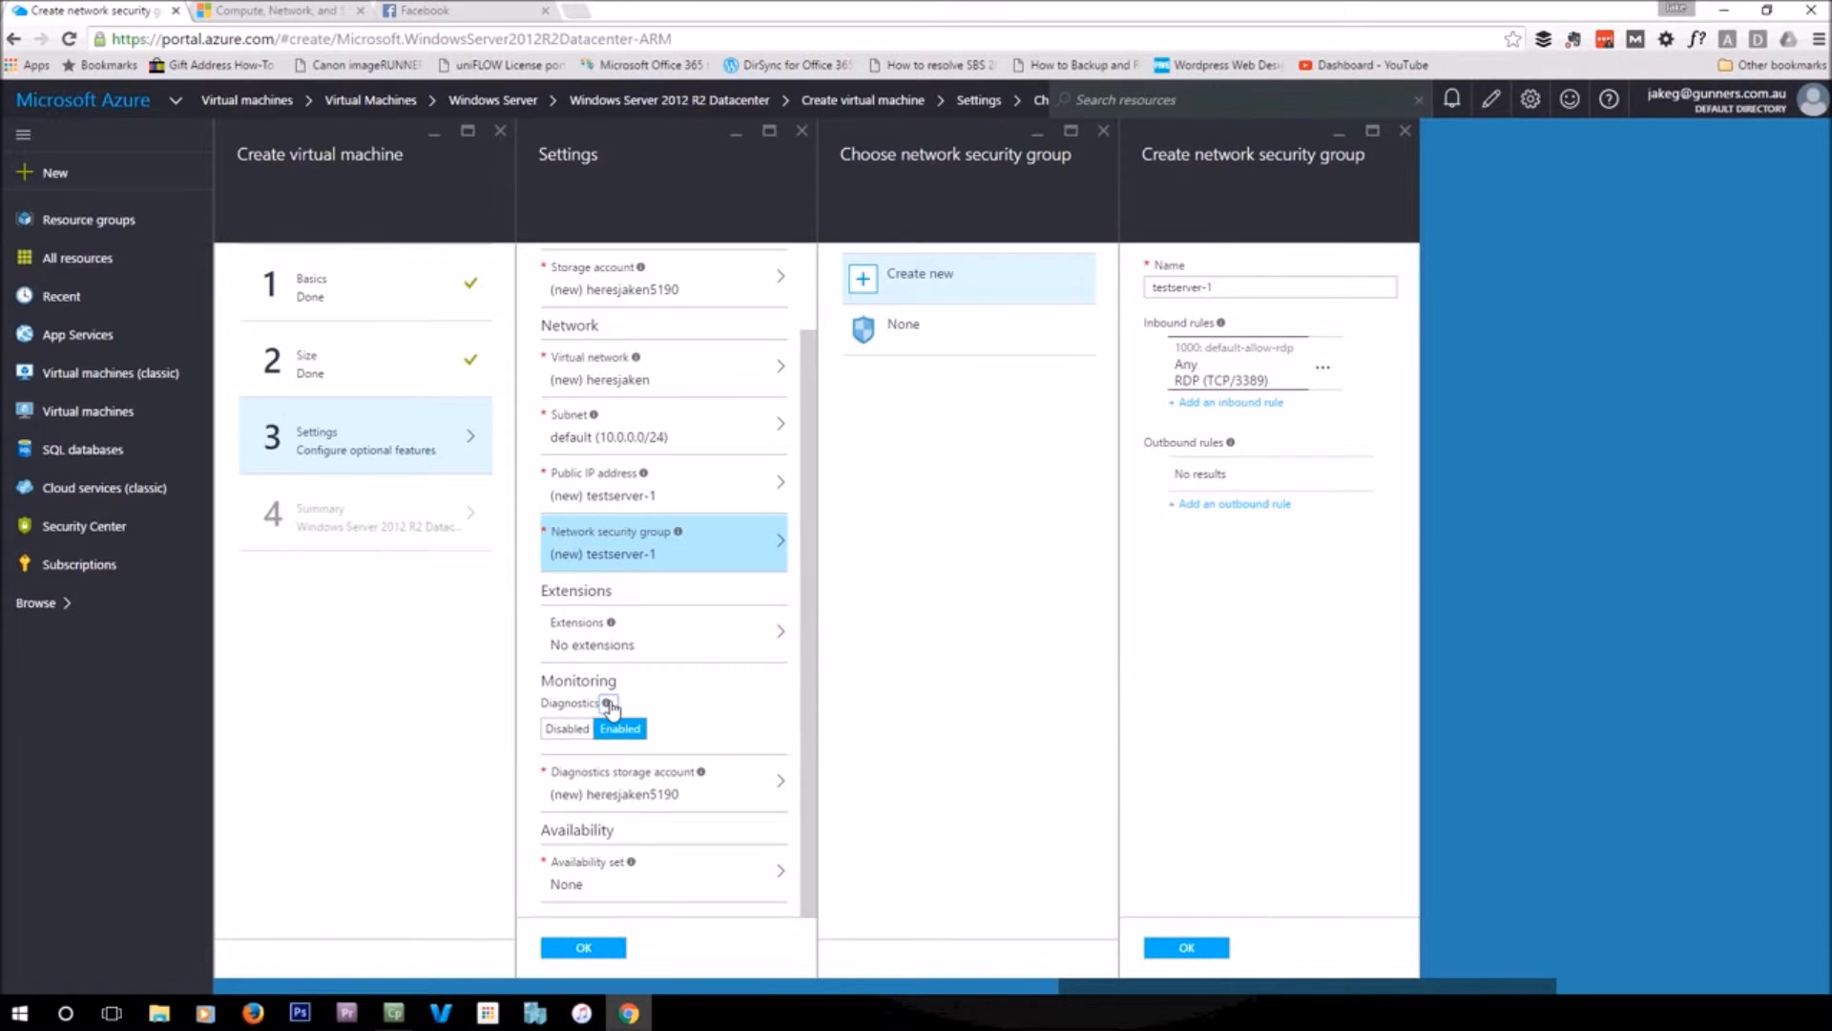
{"action": "left_click", "coordinate": [608, 703]}
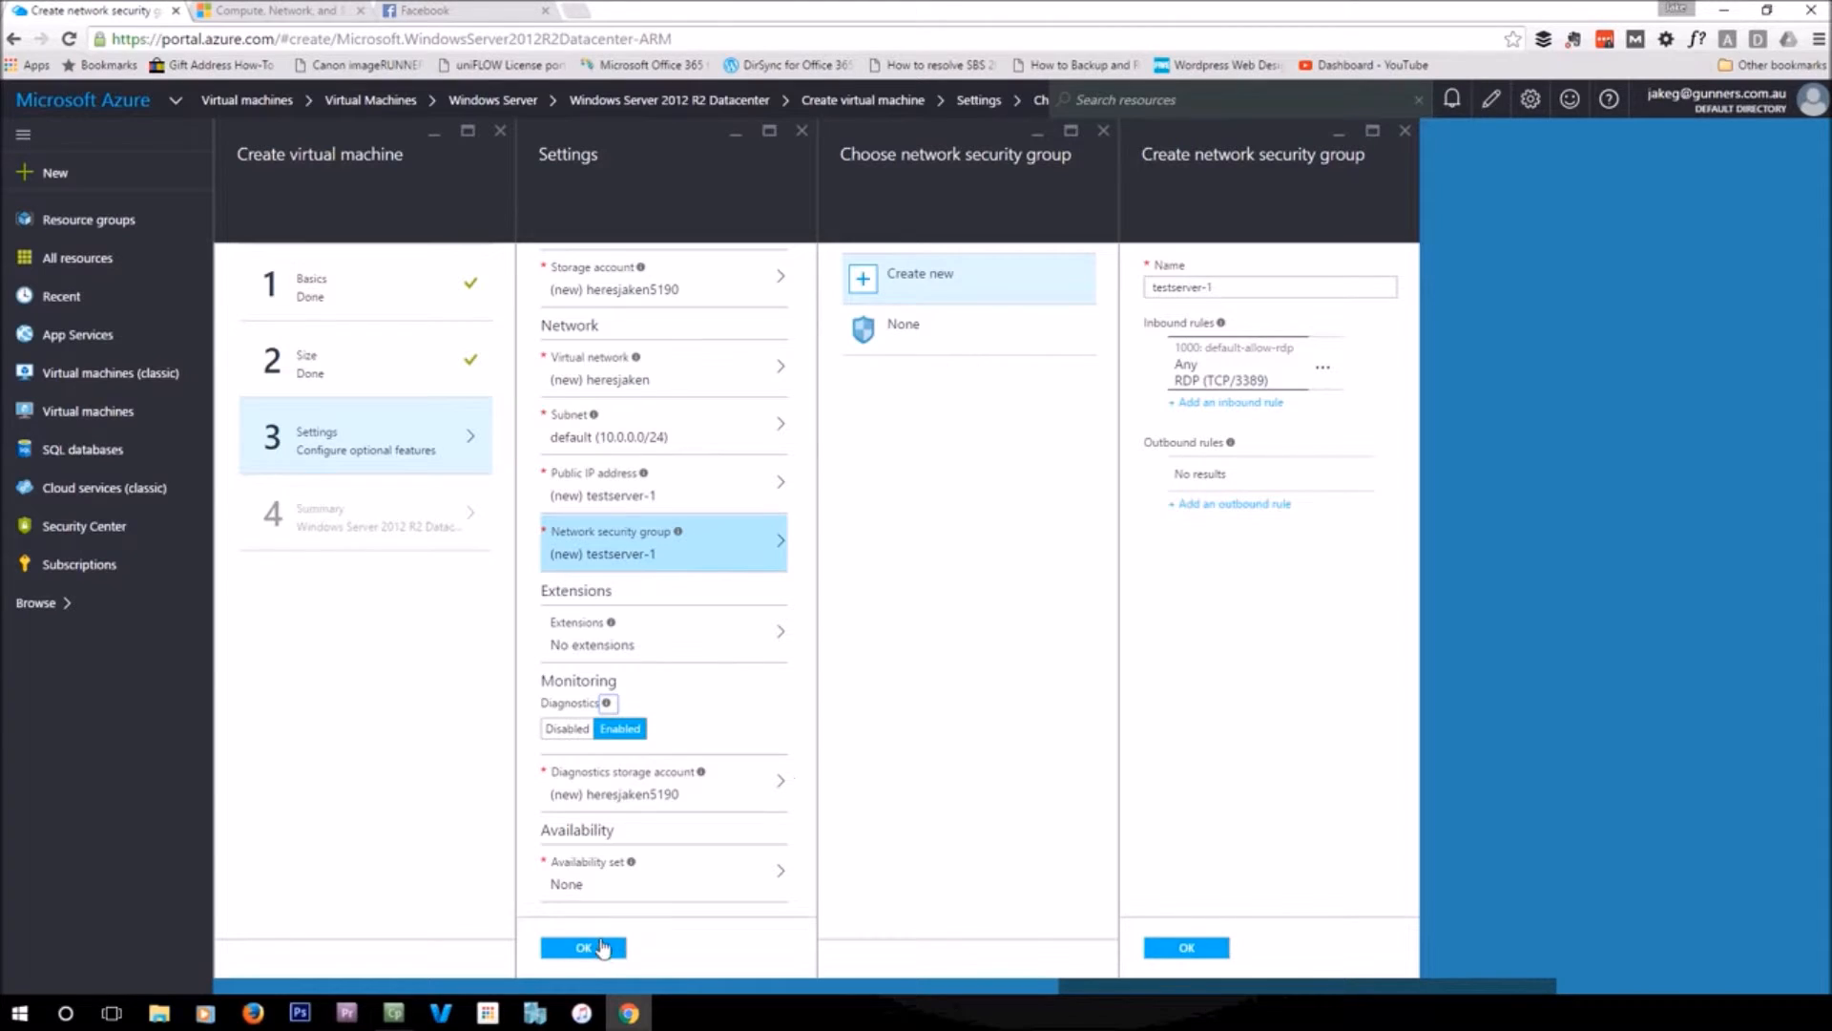
Accept the optional settings and confirm the summary to deploy testserver-1
{"action": "left_click", "coordinate": [602, 946]}
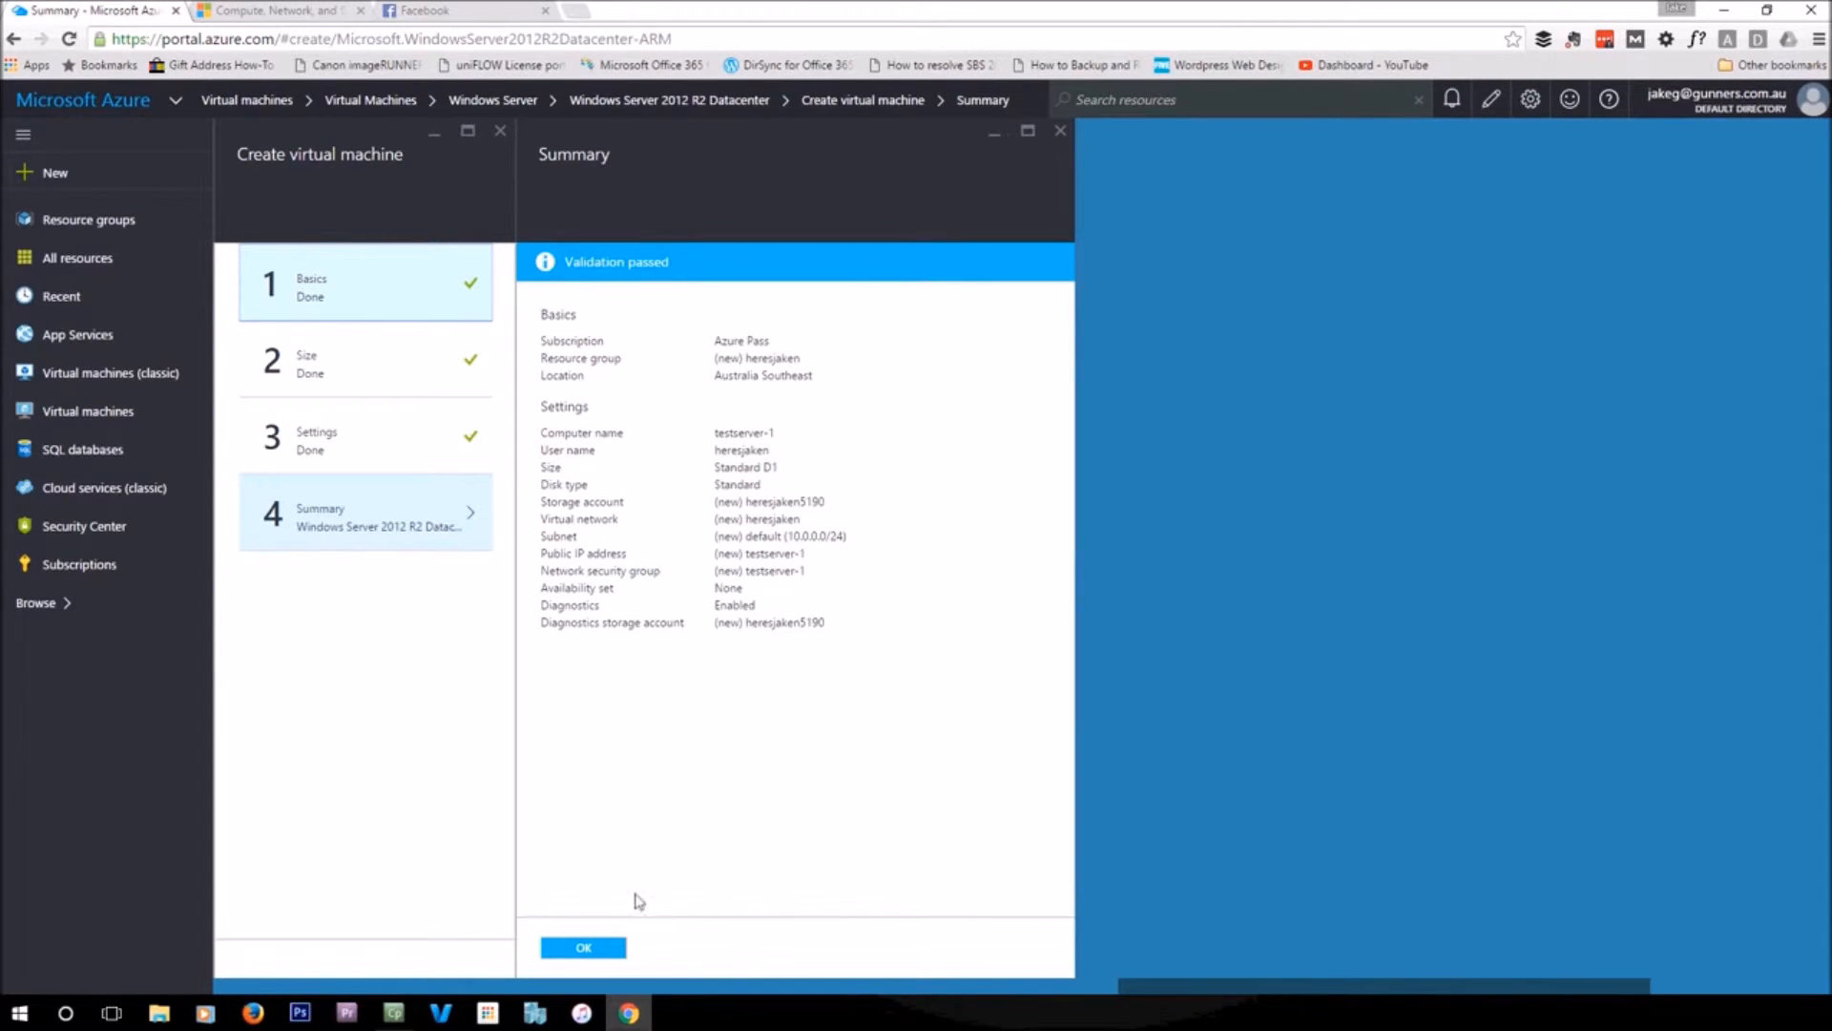
{"action": "left_click", "coordinate": [584, 949]}
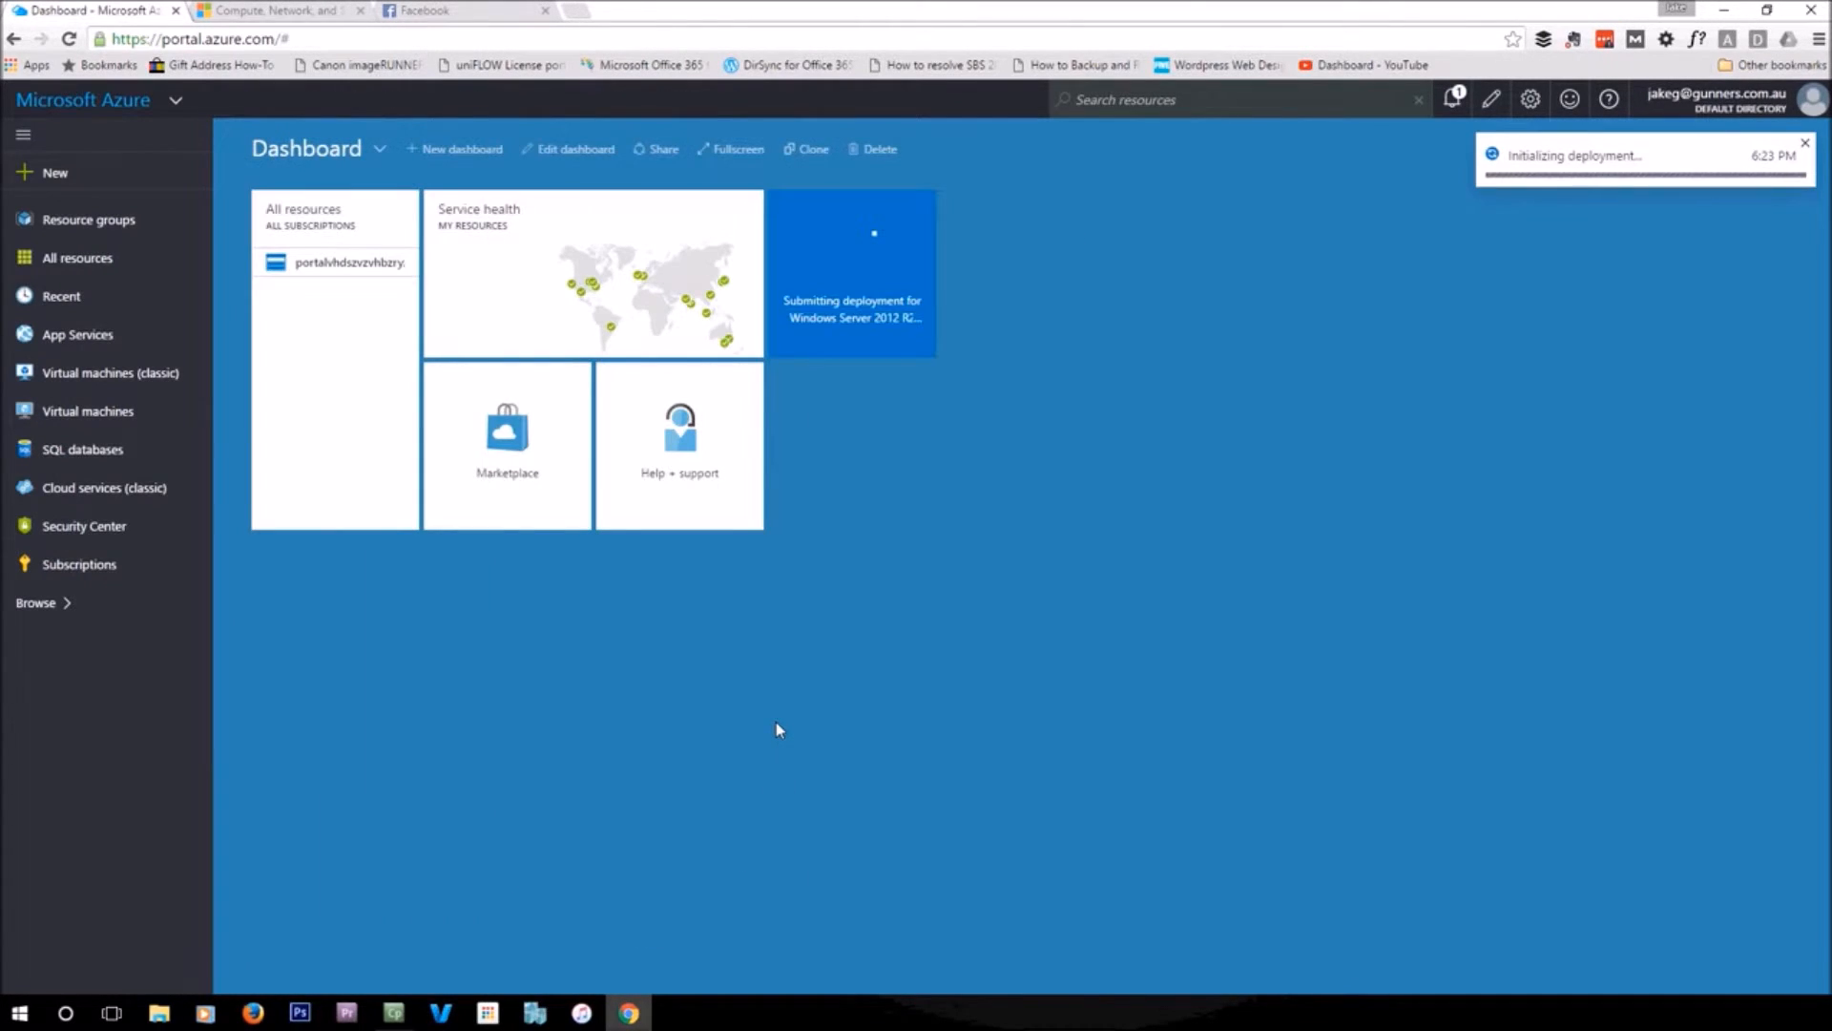
Check the progress of the virtual machine deployment in the notifications
{"action": "mouse_move", "coordinate": [861, 335]}
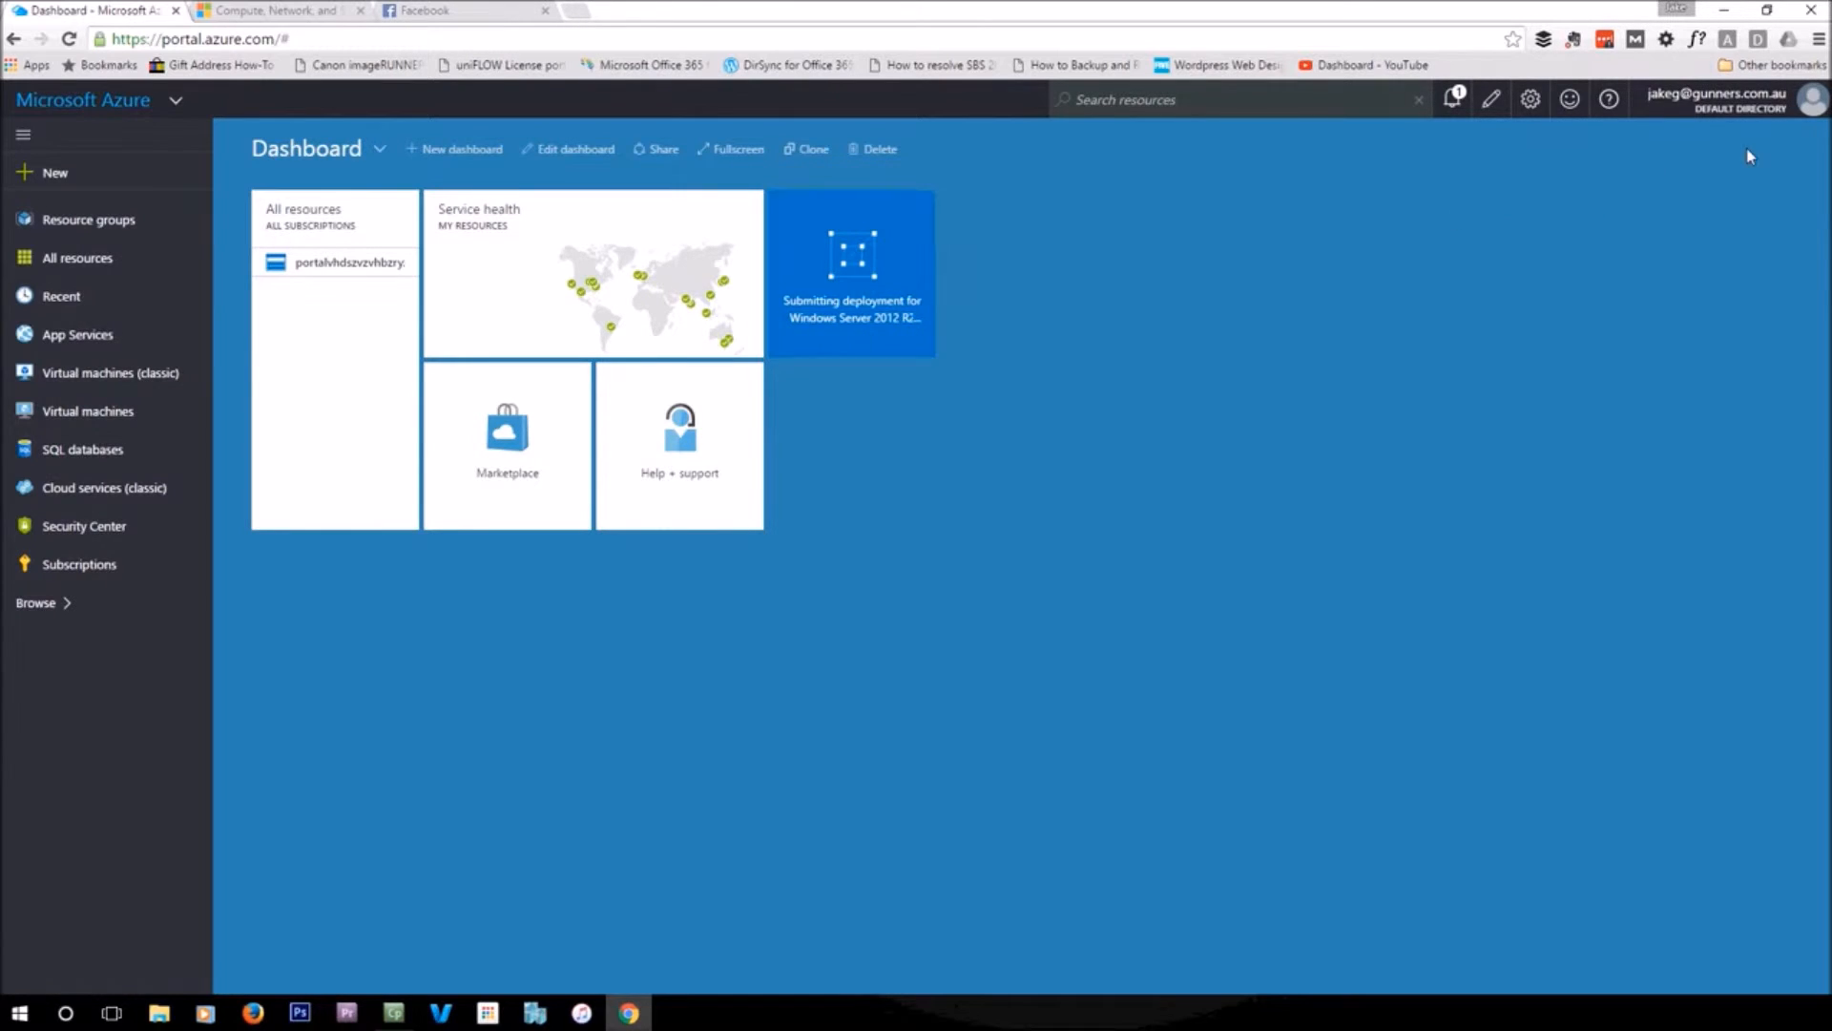
{"action": "left_click", "coordinate": [1452, 98]}
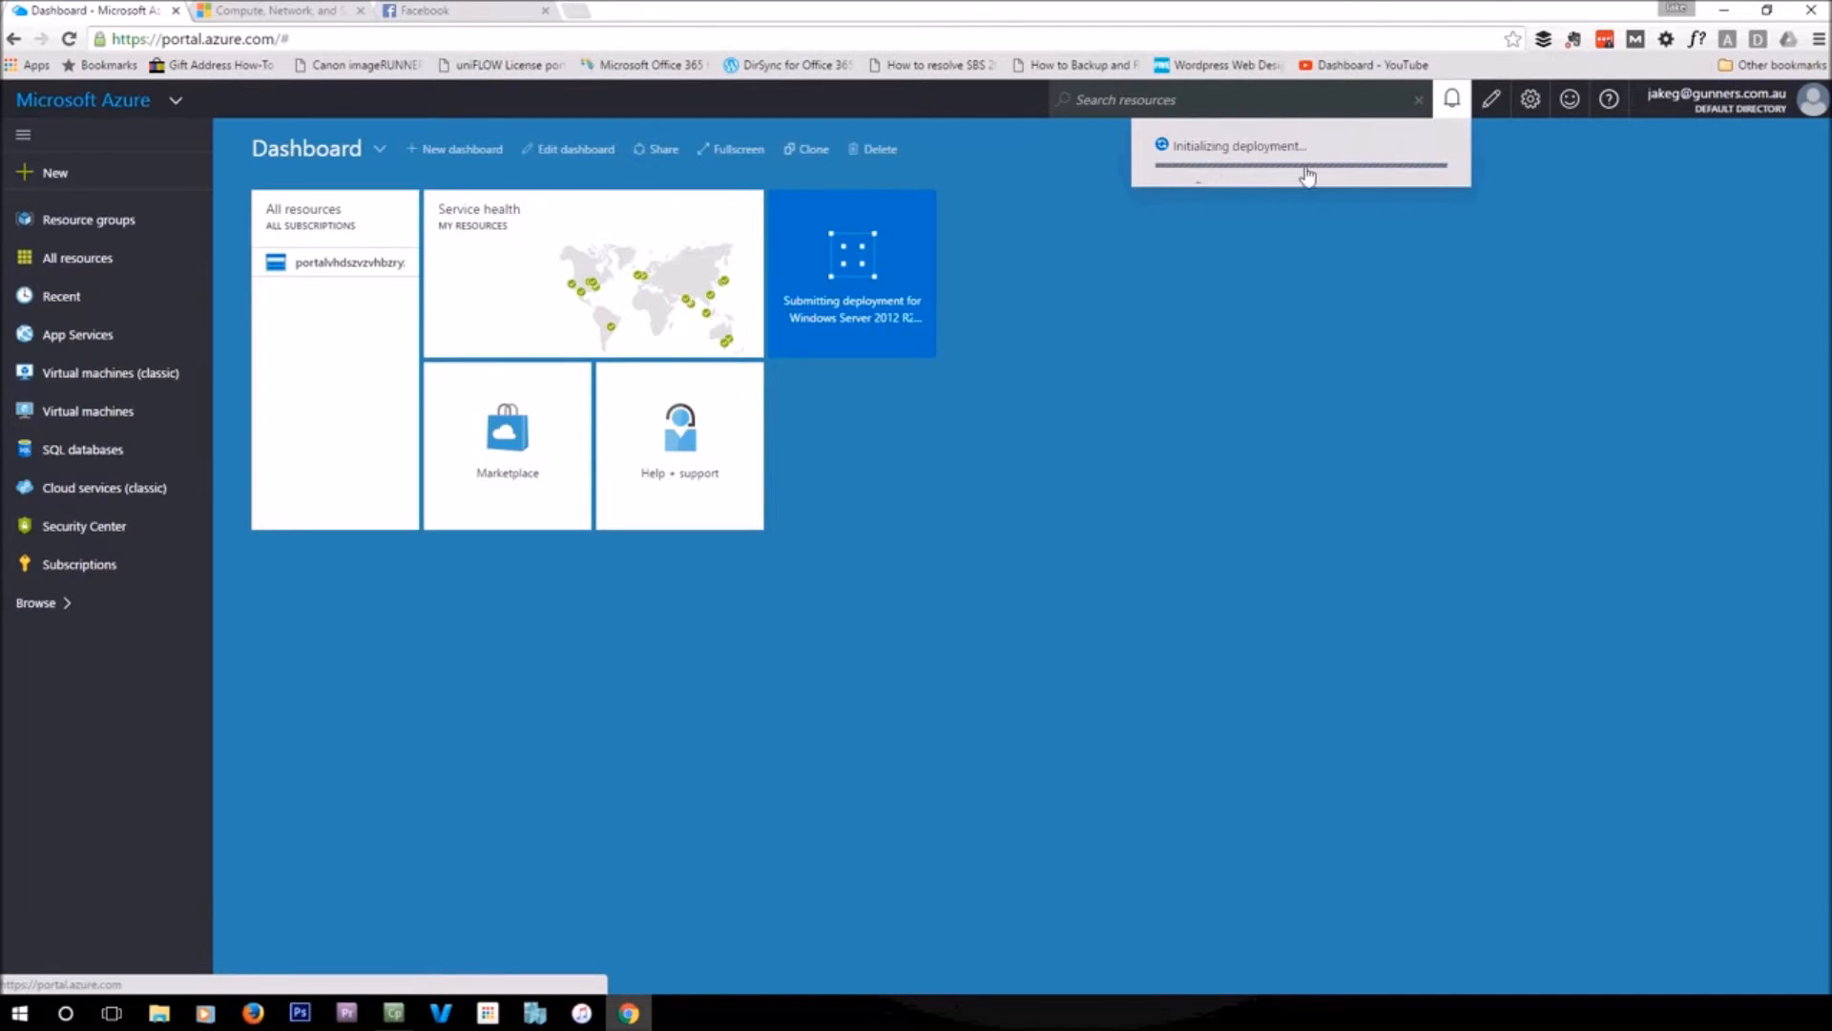
Open the deployment tile on the dashboard for customizing and leave customization without changing it
{"action": "mouse_move", "coordinate": [907, 181]}
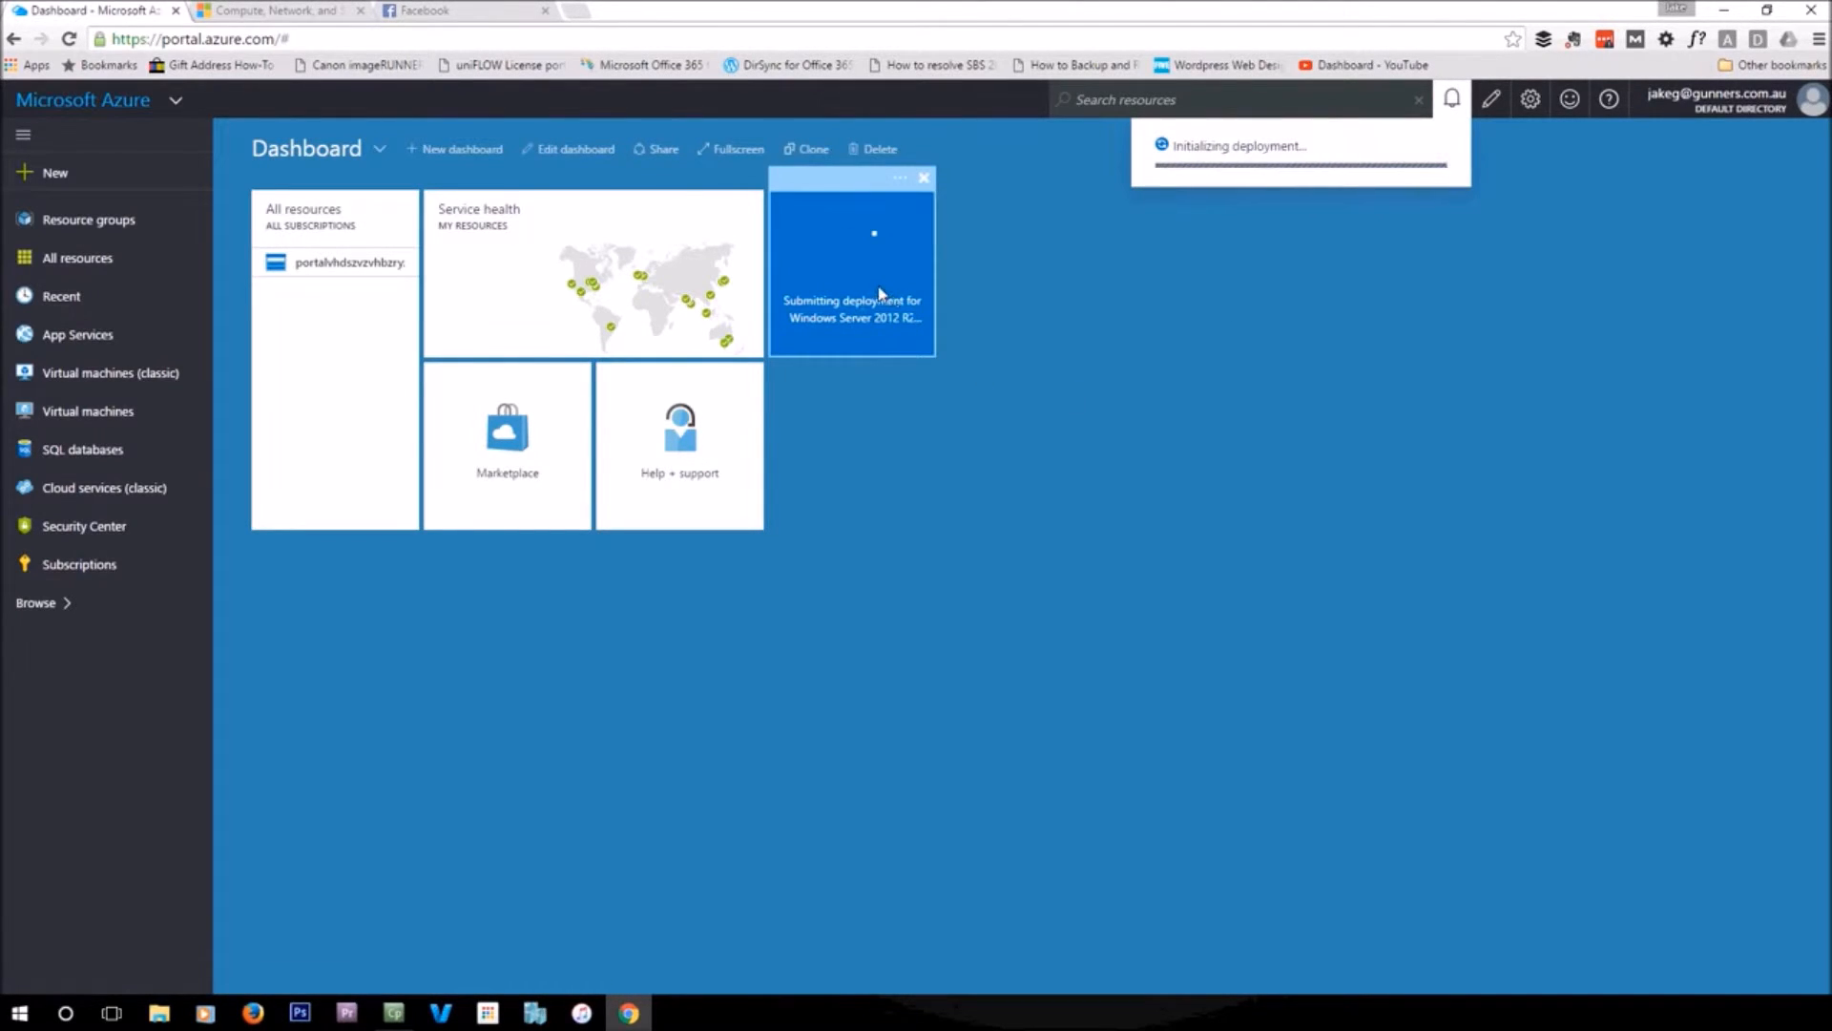
{"action": "left_click", "coordinate": [902, 178]}
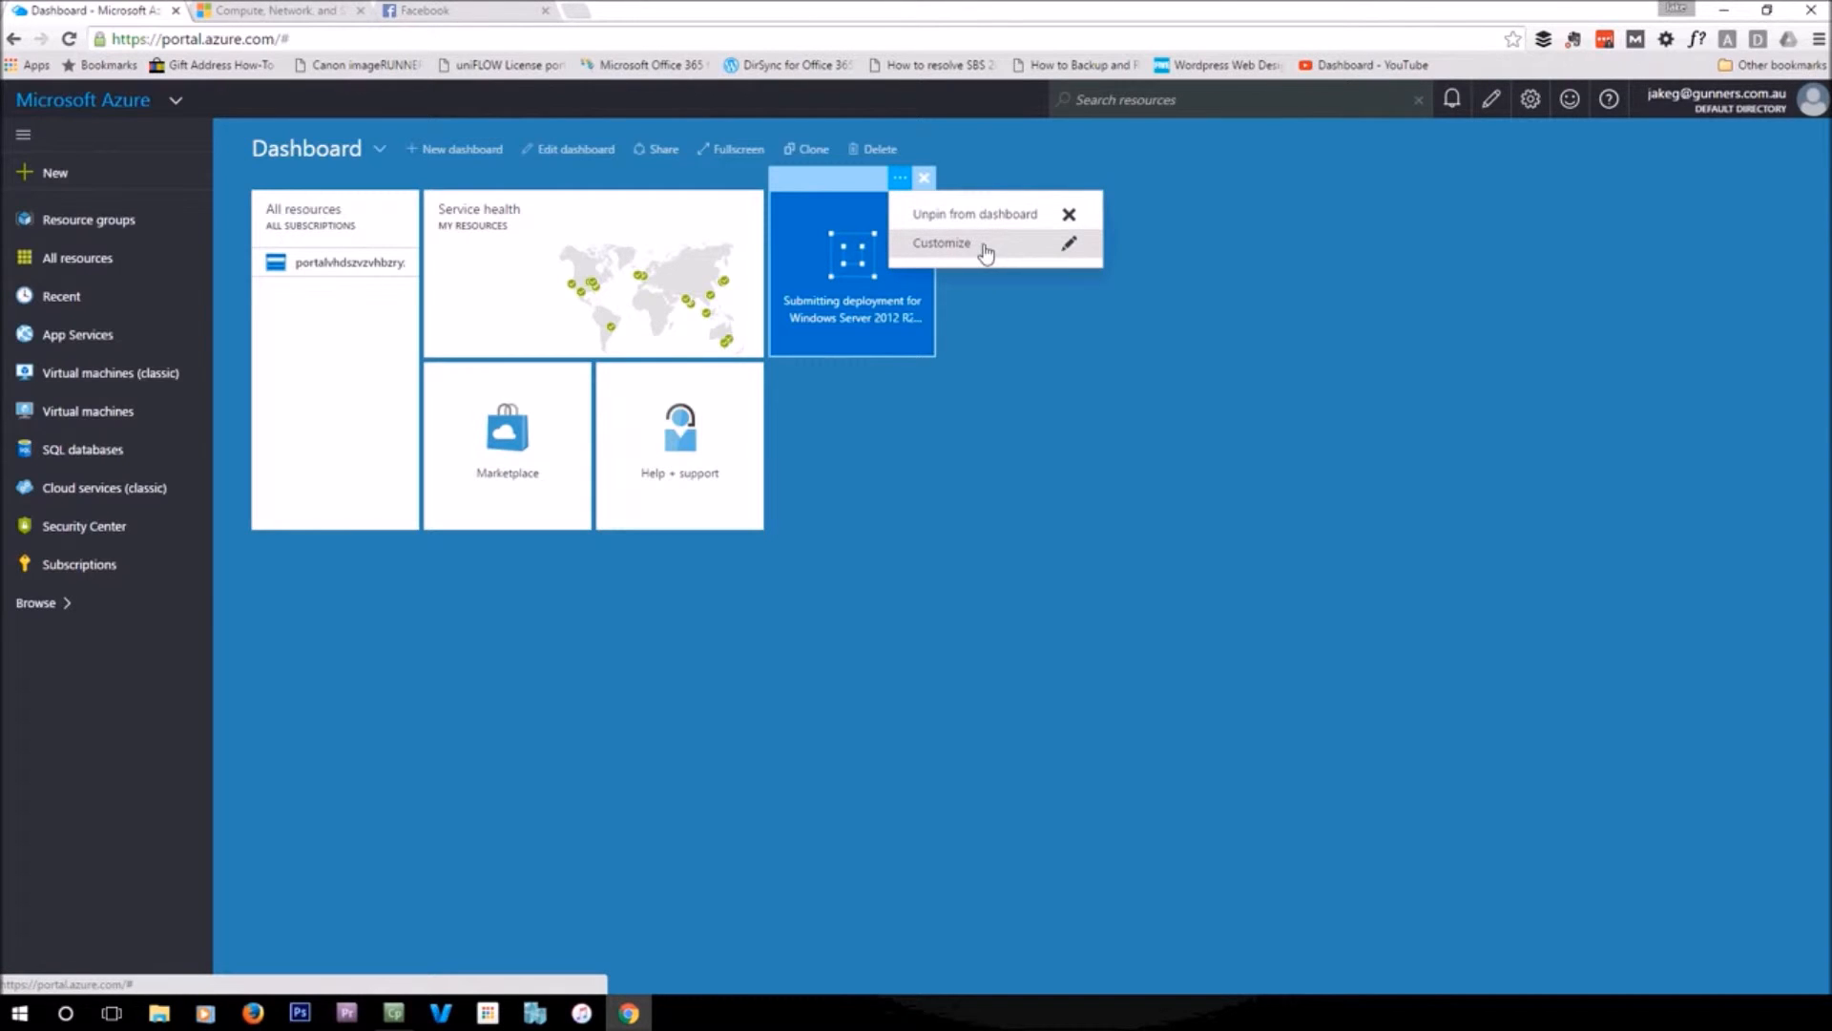
{"action": "left_click", "coordinate": [986, 250]}
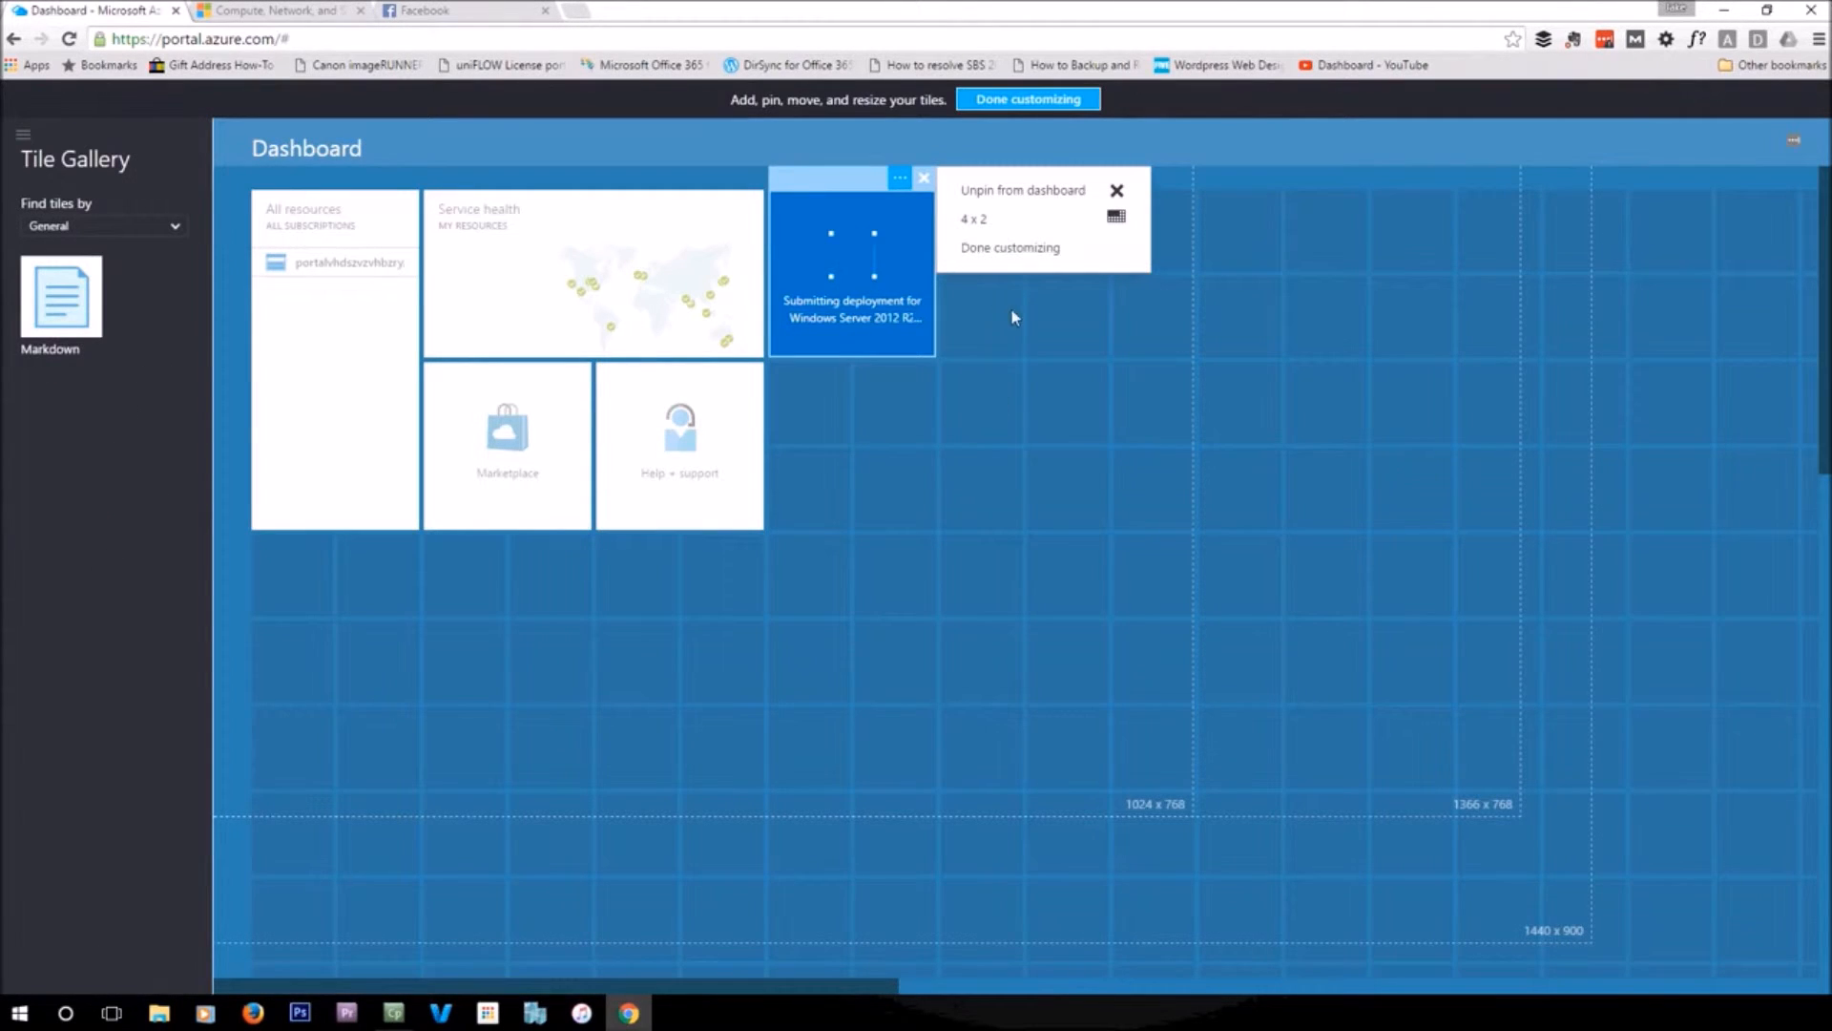
{"action": "left_click", "coordinate": [1019, 248]}
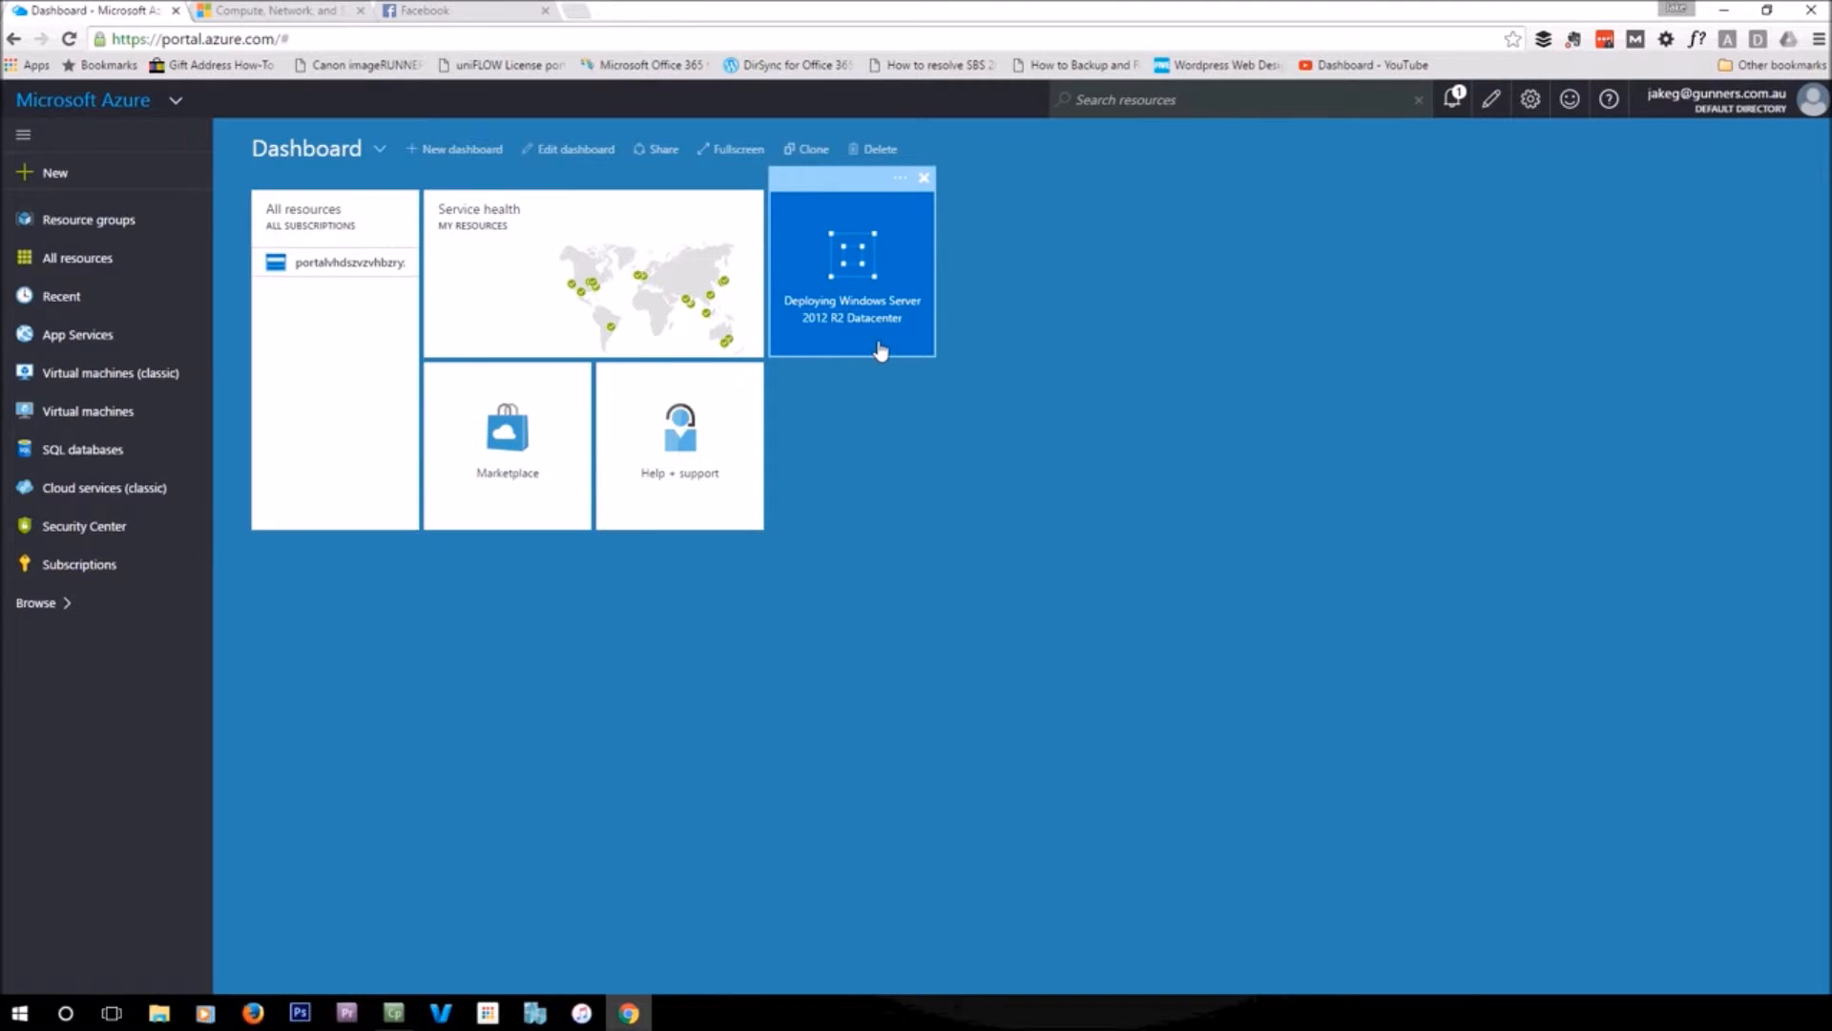
Check the notifications for the outcome of the testserver-1 deployment
{"action": "left_click", "coordinate": [1451, 99]}
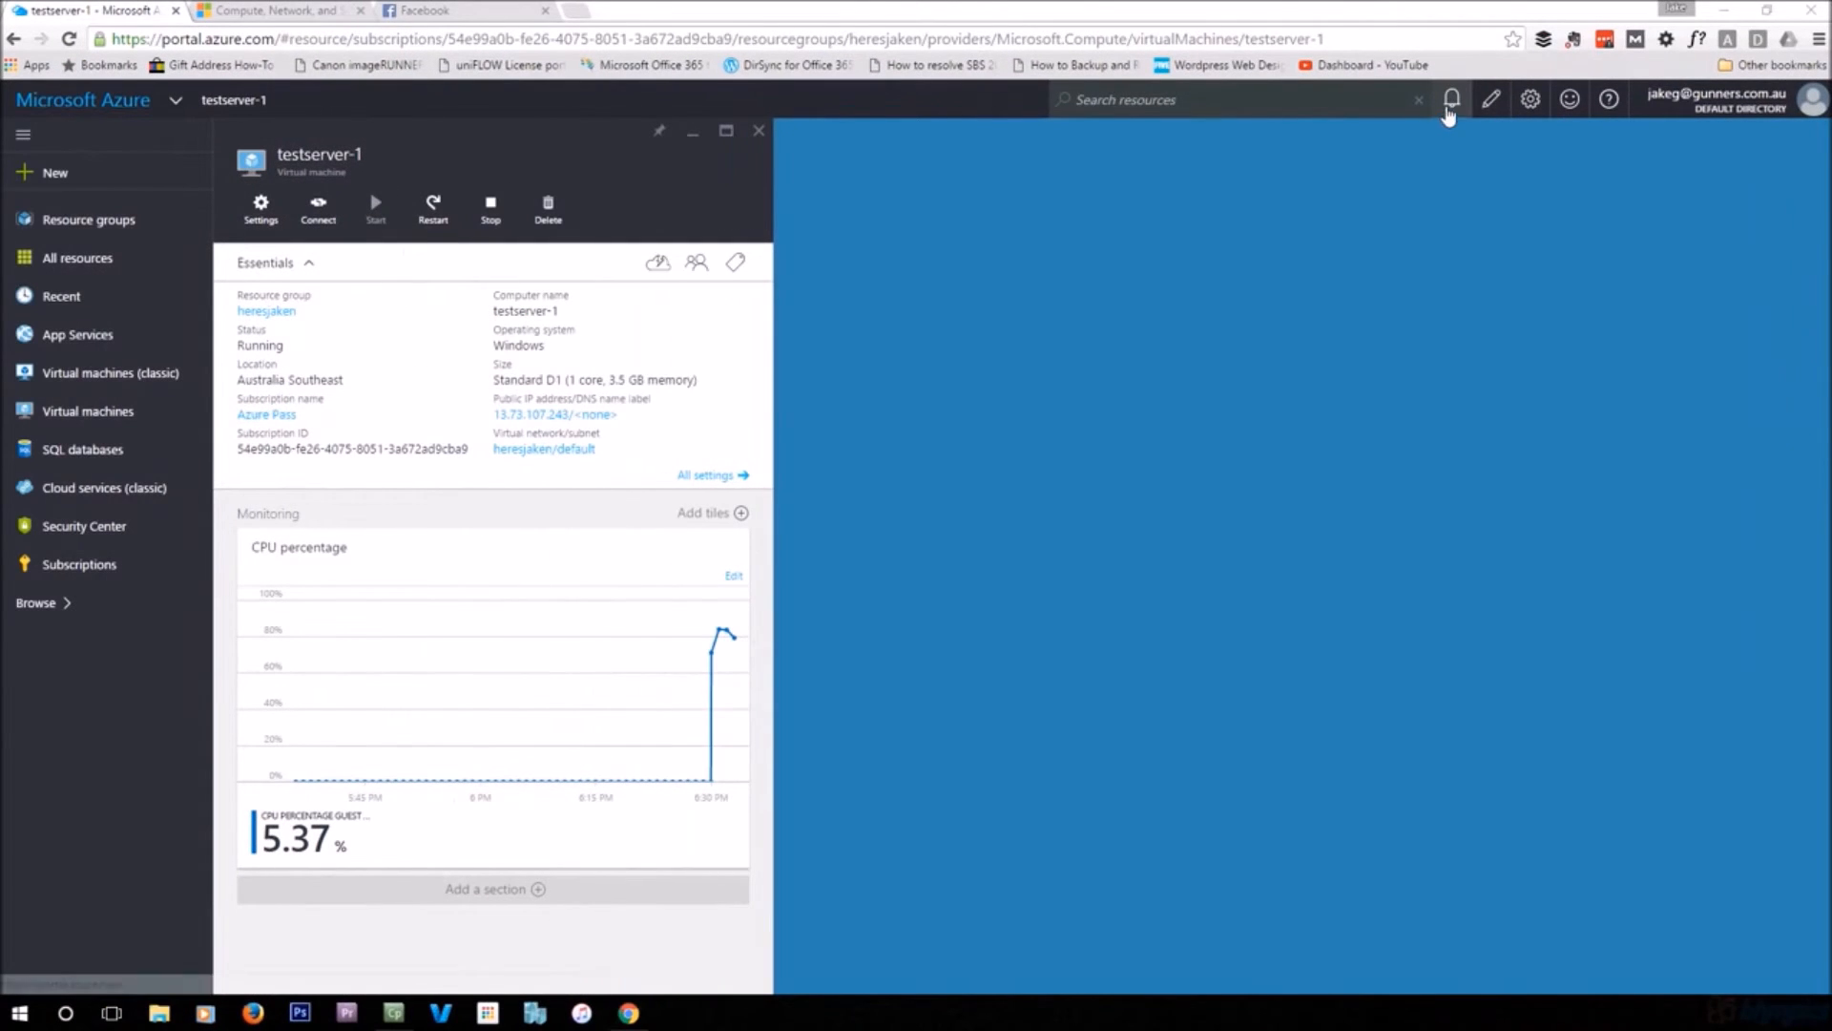
{"action": "left_click", "coordinate": [1450, 103]}
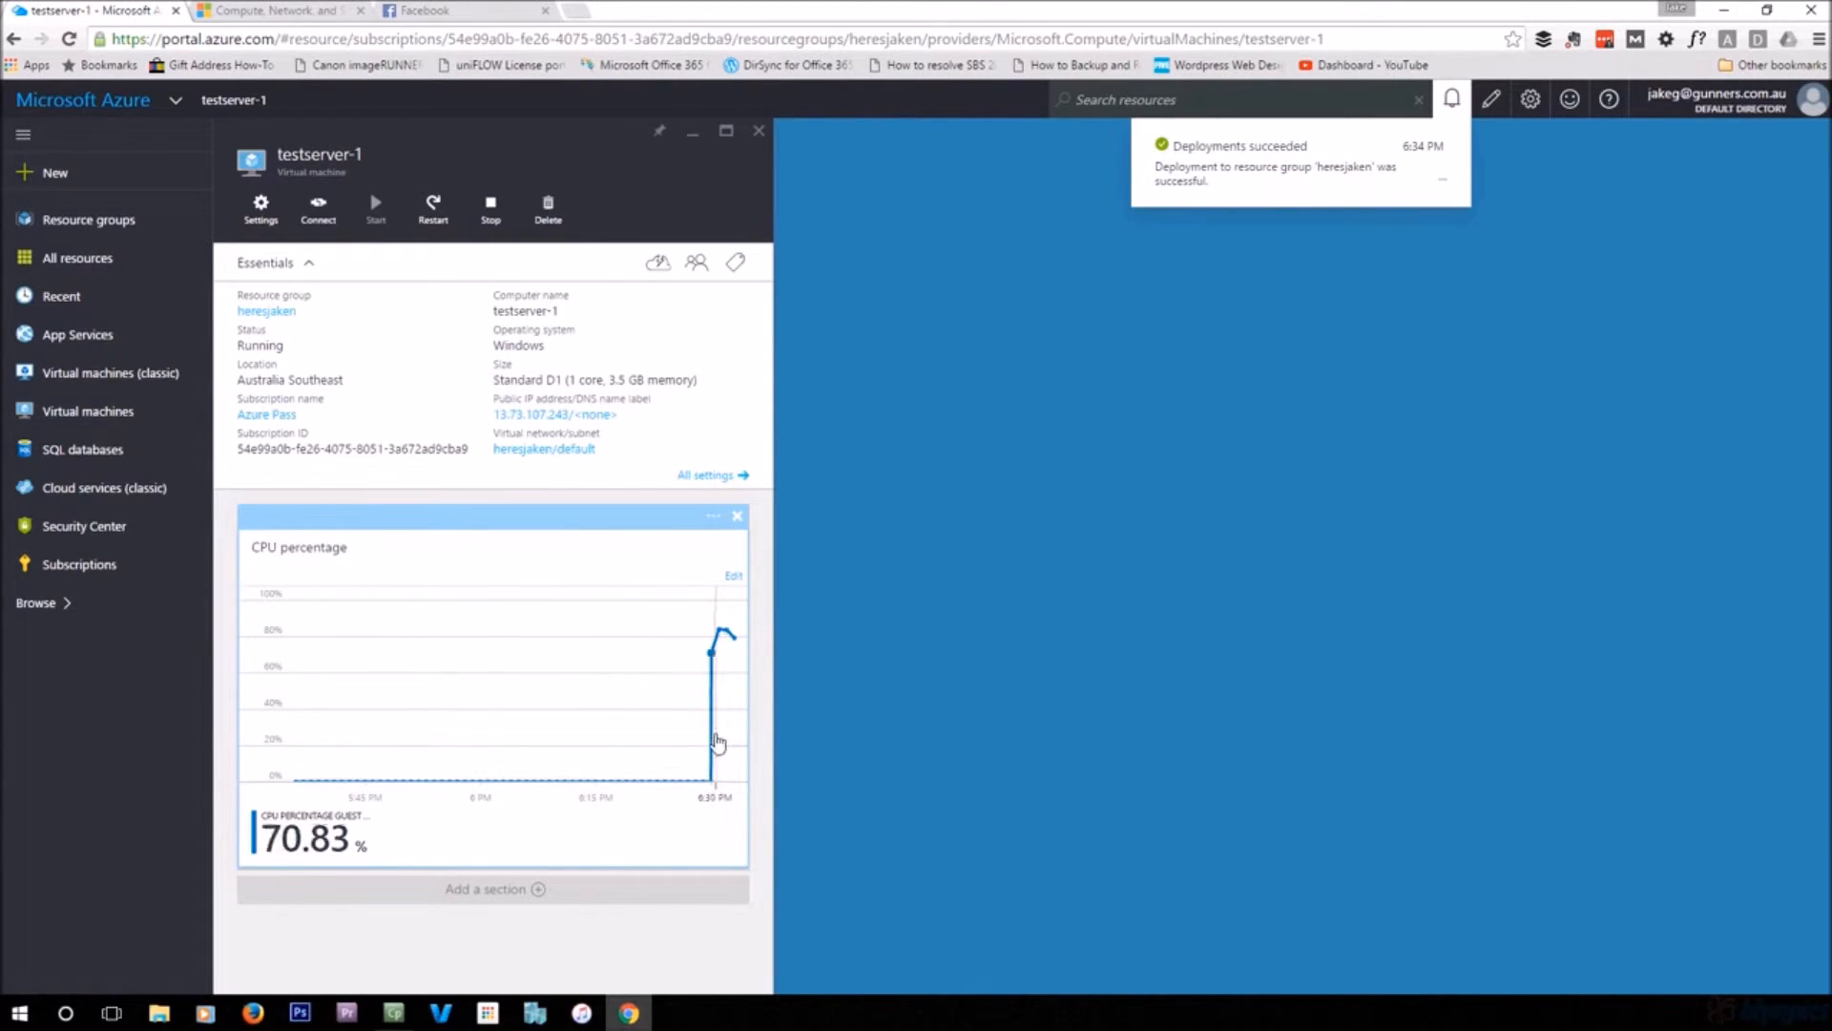
Download the remote desktop file for testserver-1 and start the connection despite the unknown publisher
{"action": "left_click", "coordinate": [319, 212]}
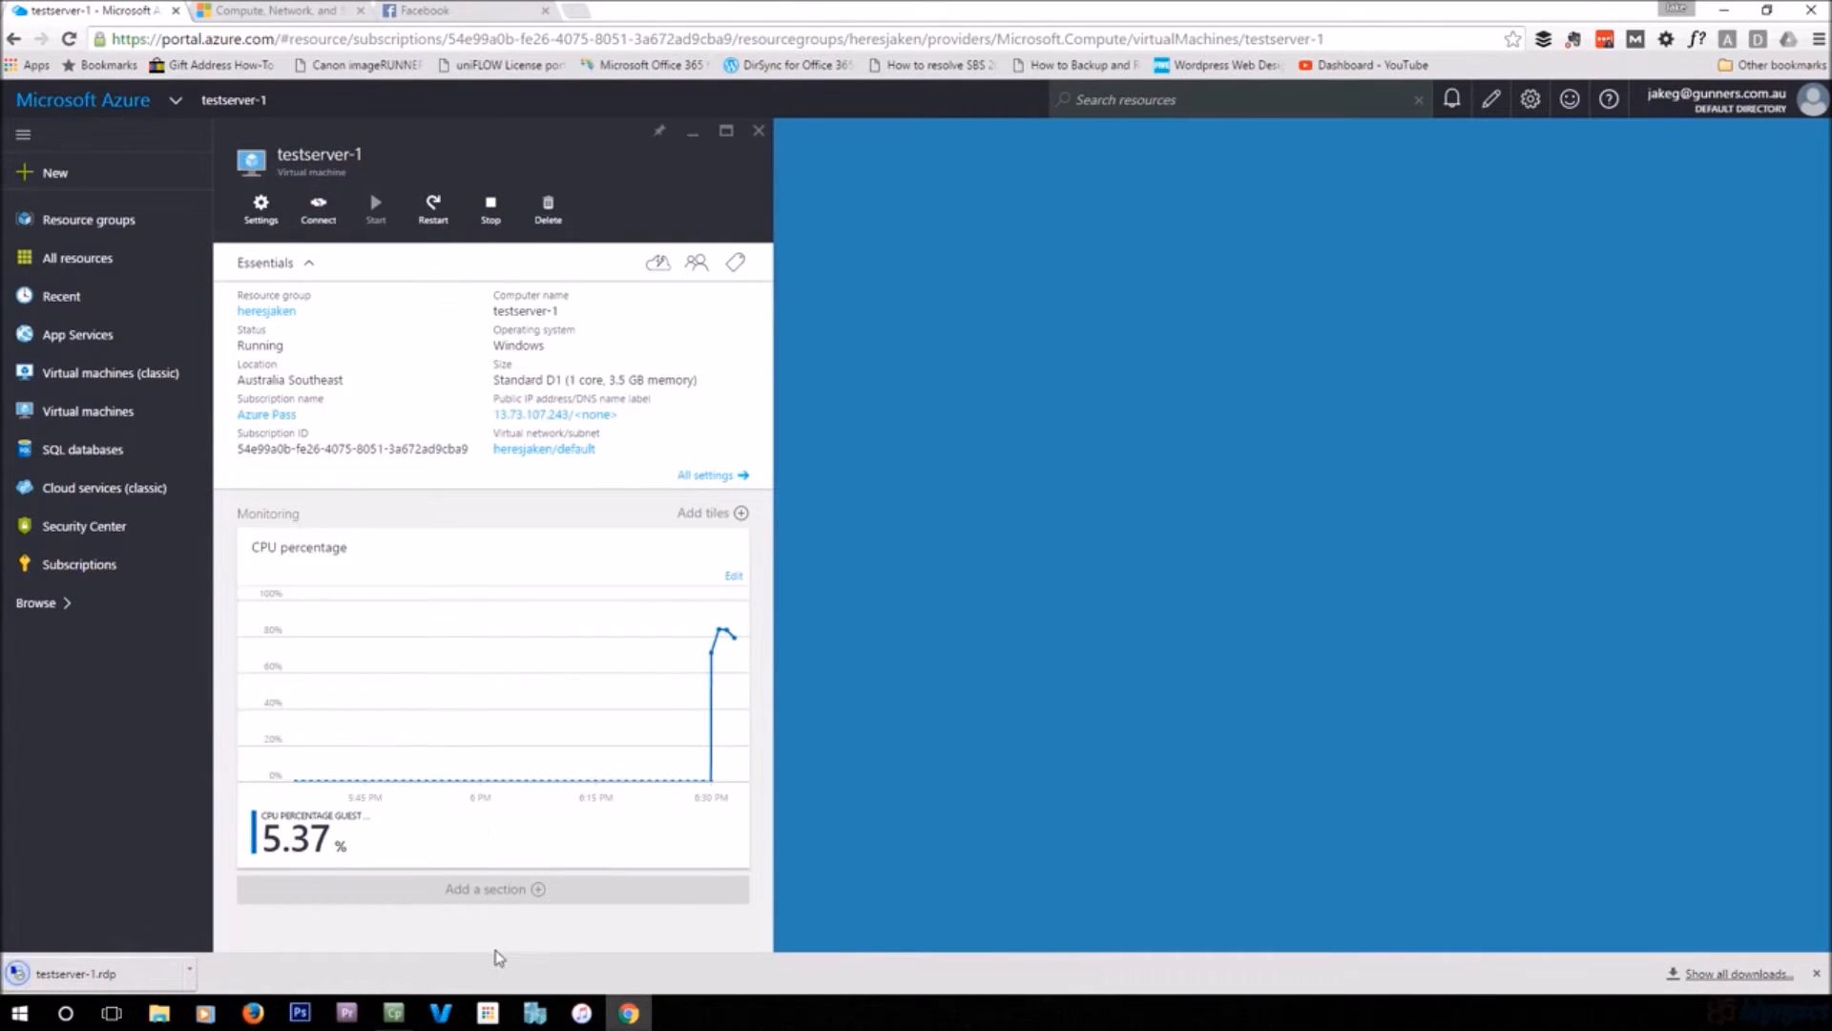
{"action": "left_click", "coordinate": [82, 973]}
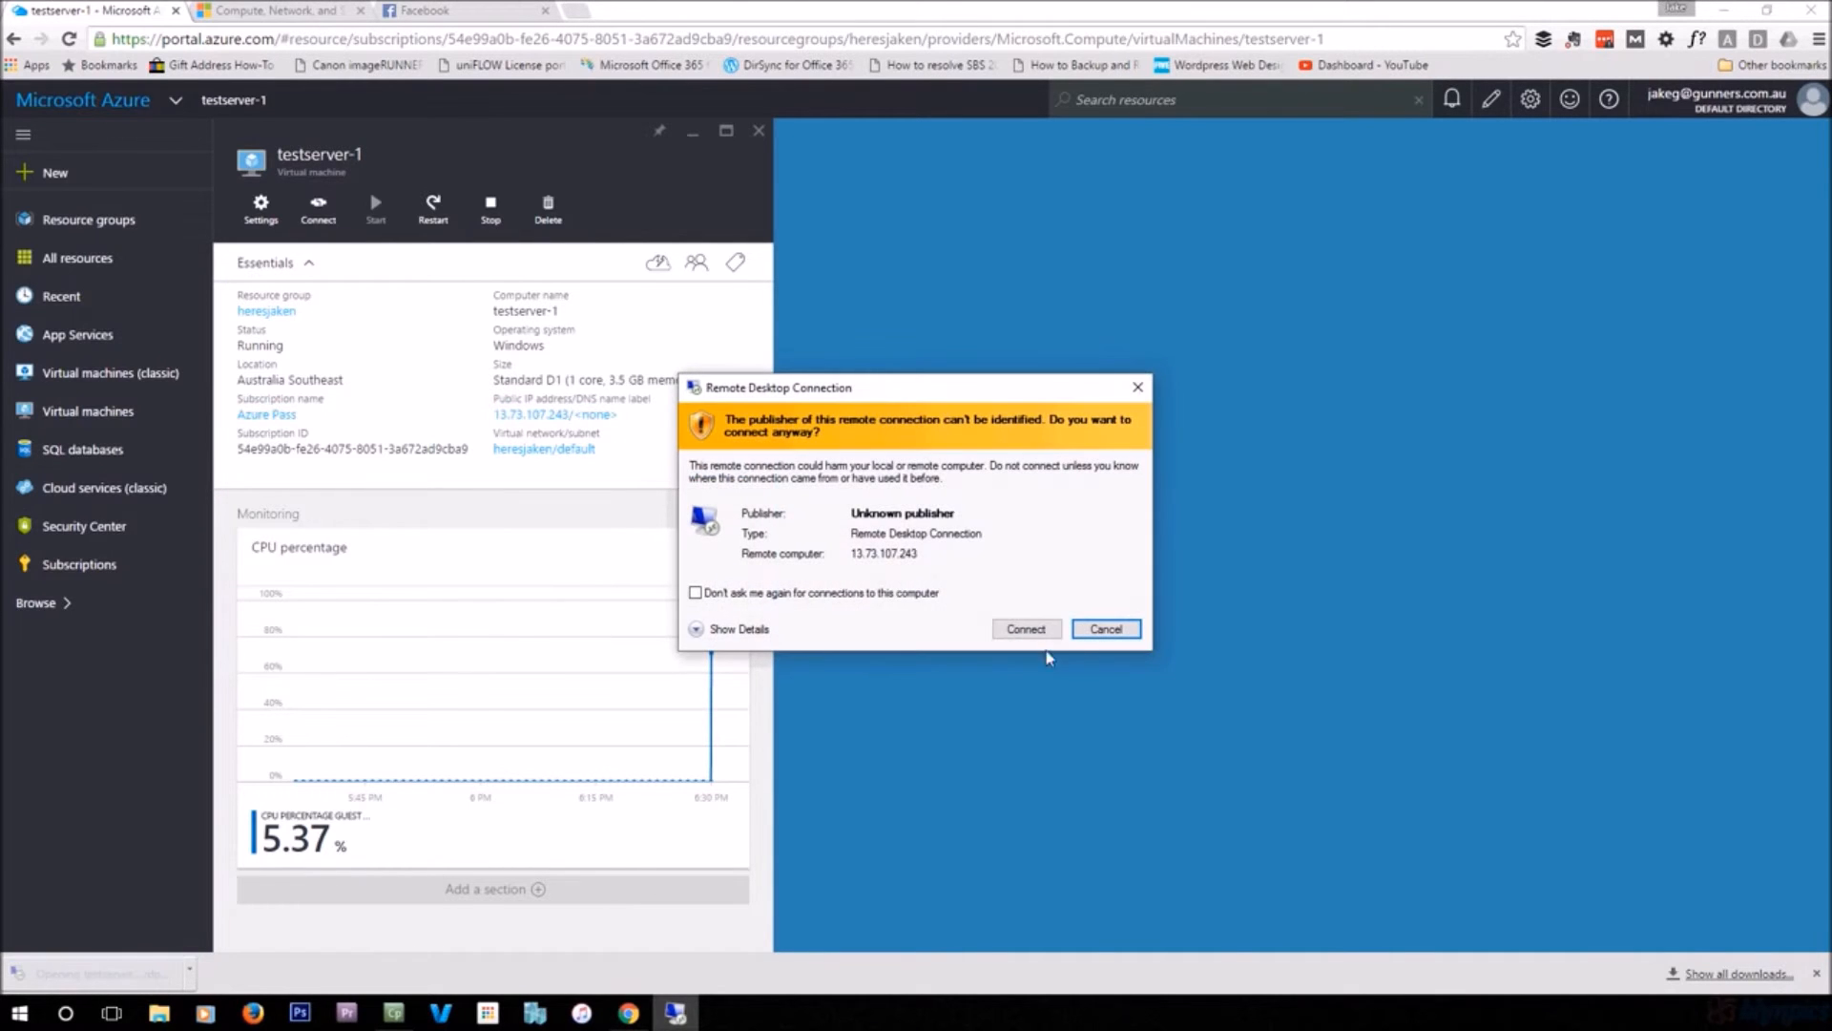
{"action": "left_click", "coordinate": [1025, 629]}
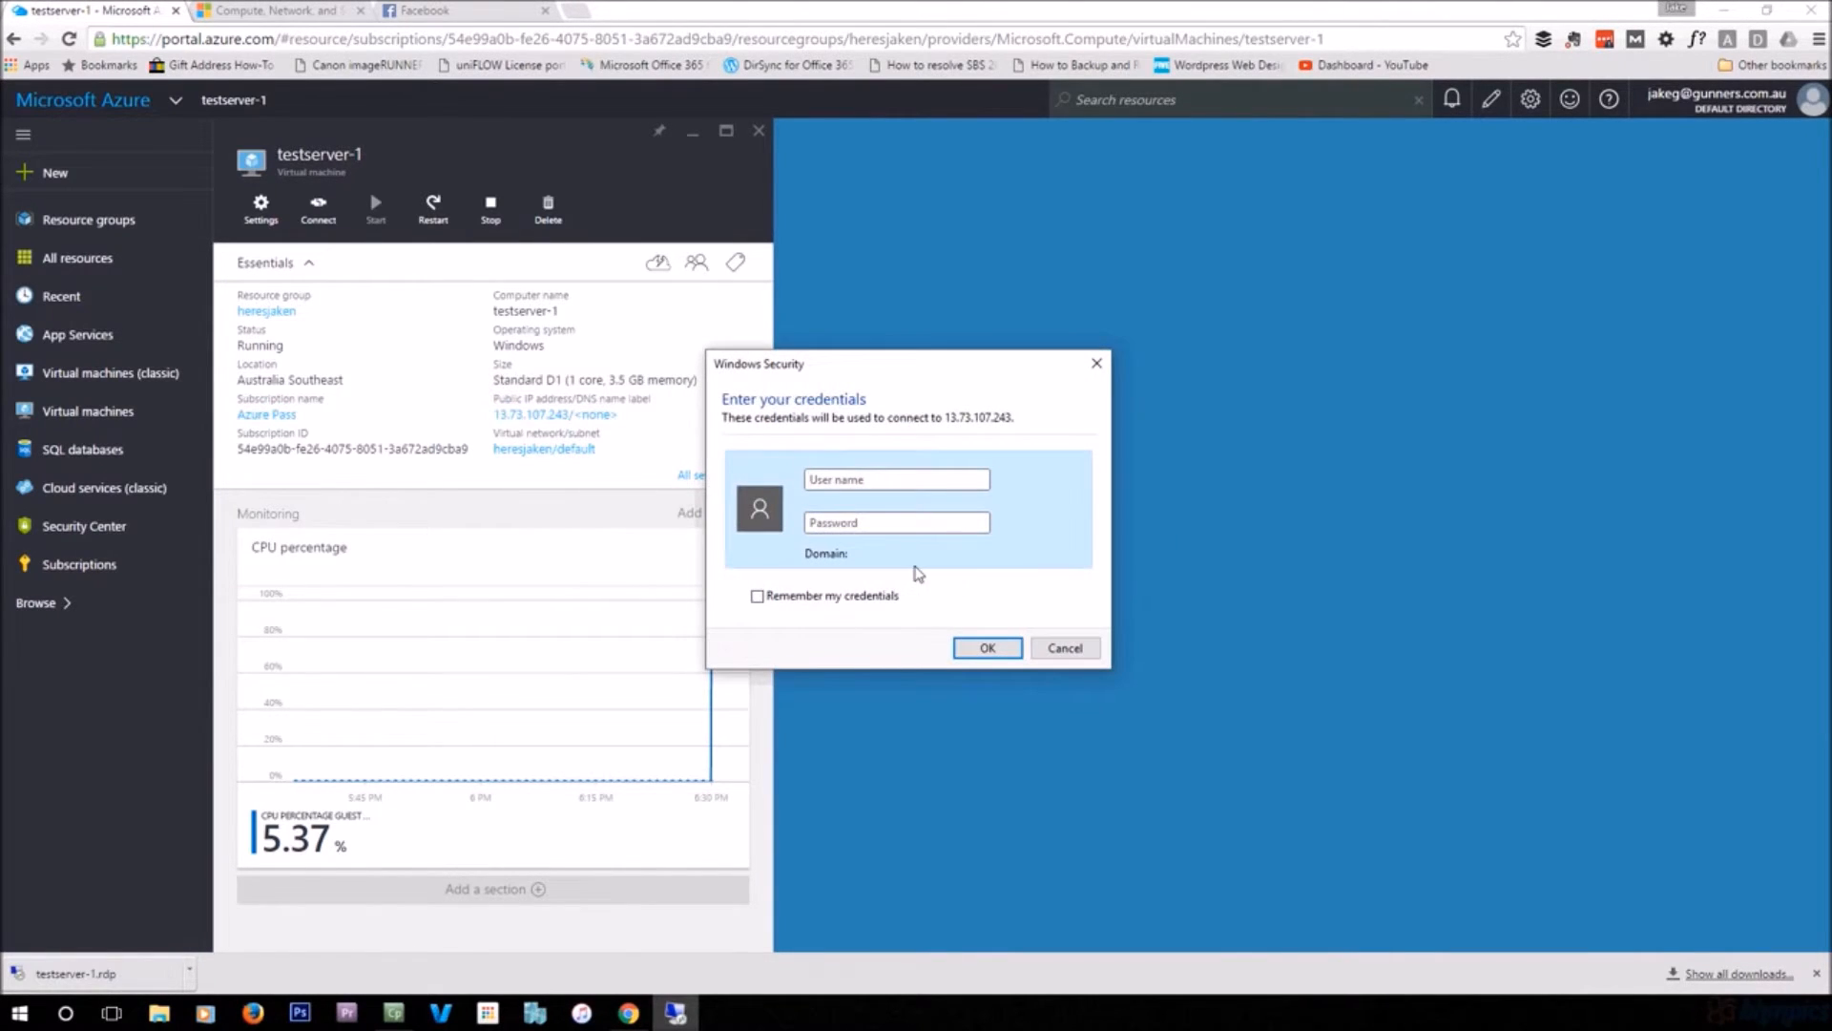
Sign in to testserver-1 with the administrator's user name and password, accepting its certificate, and allow device discovery on the network
{"action": "type", "text": "heresjaken"}
{"action": "key", "text": "Tab"}
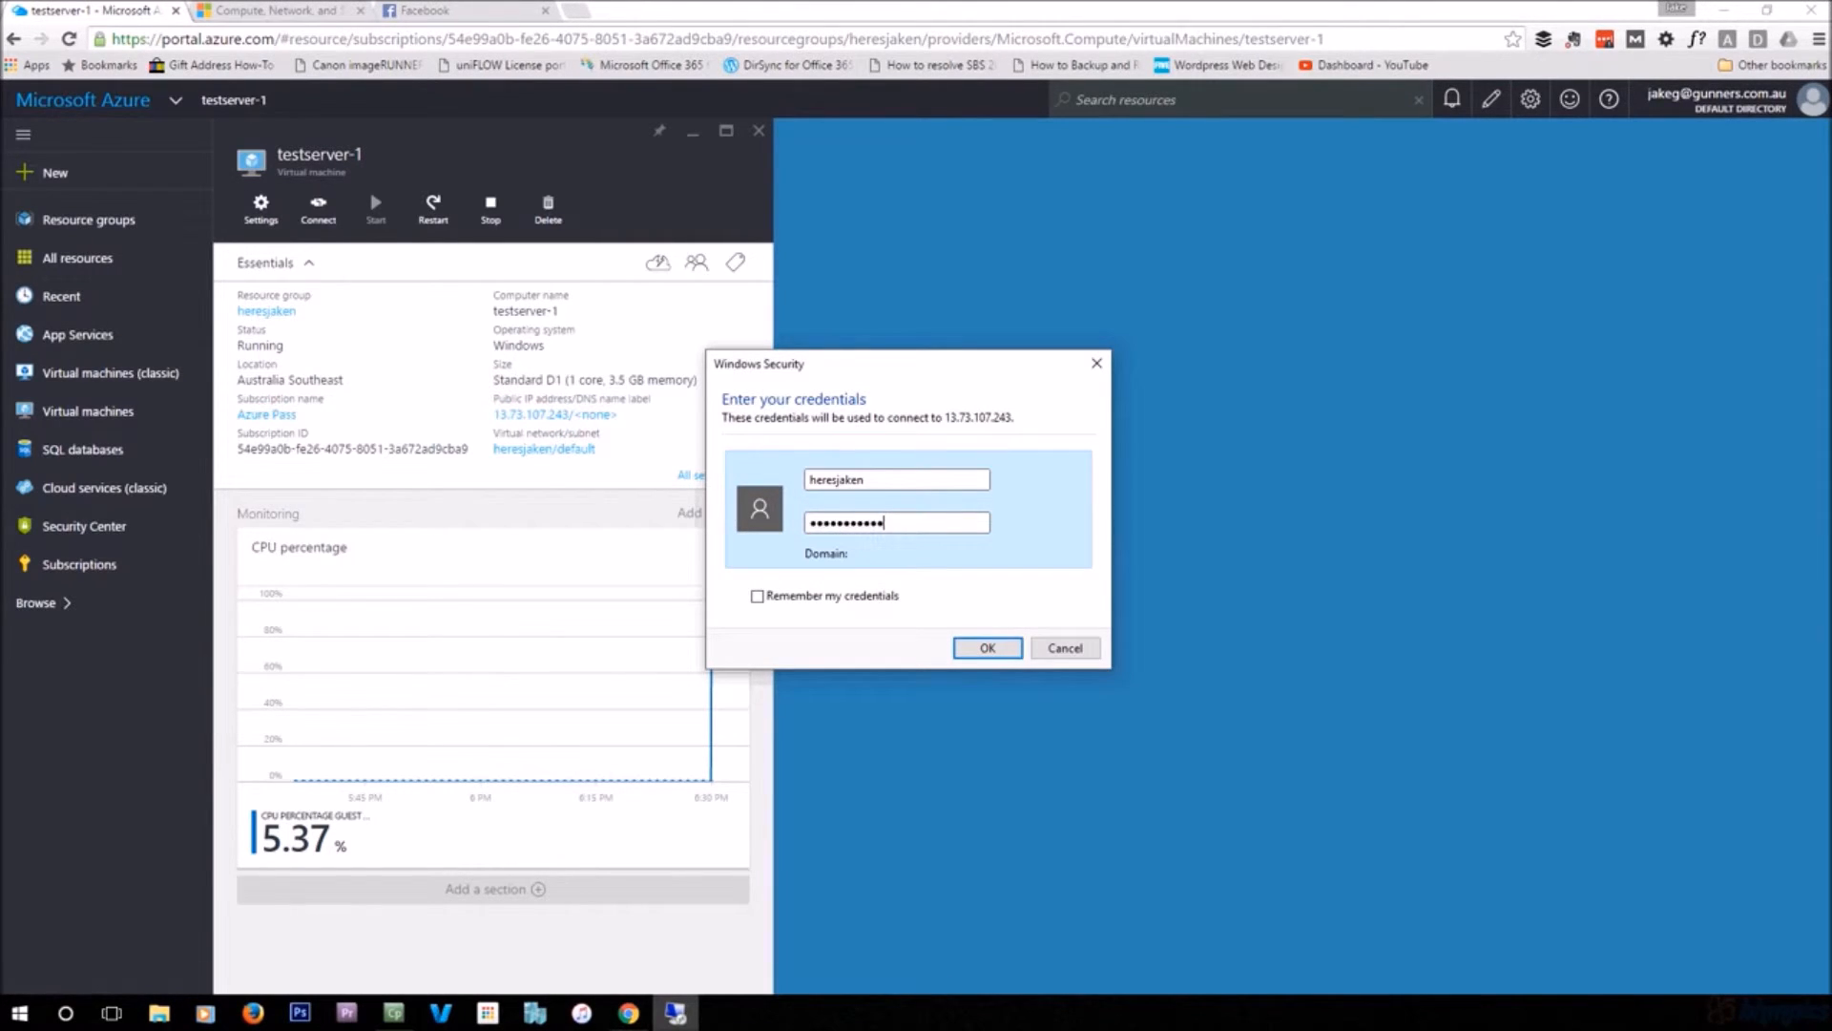
{"action": "key", "text": "Return"}
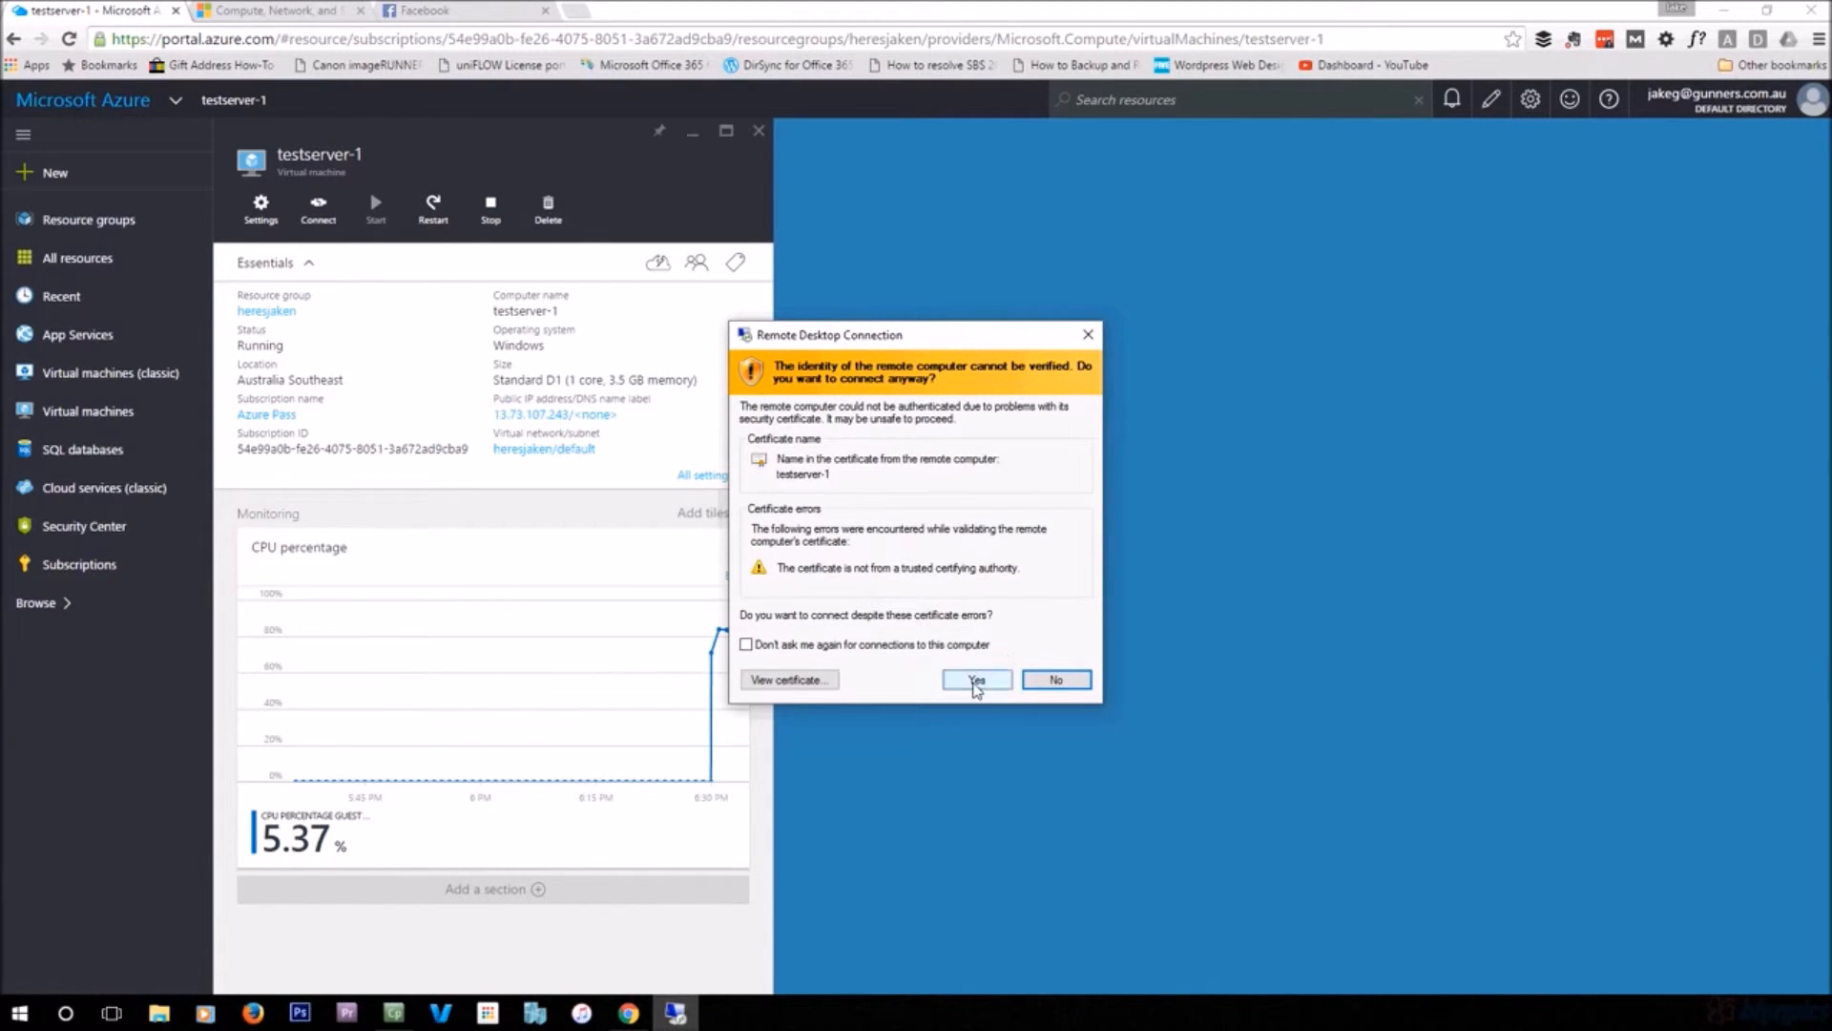
{"action": "left_click", "coordinate": [974, 679]}
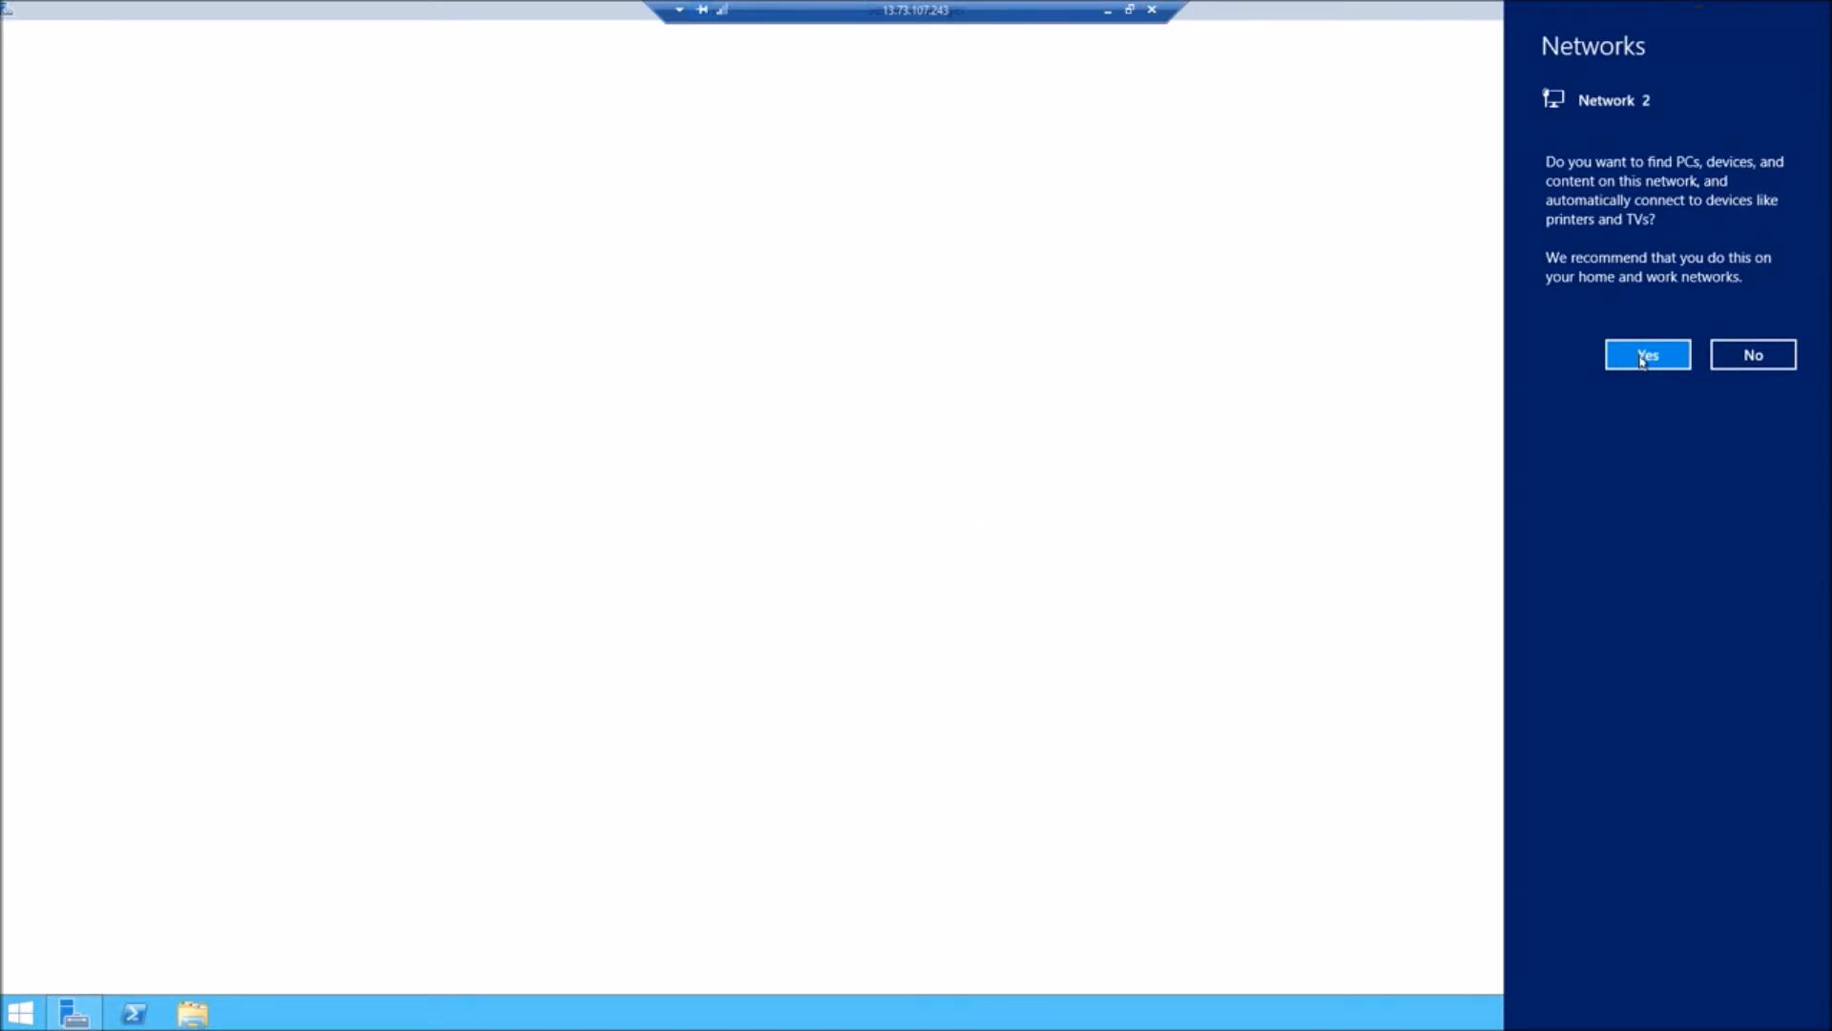
{"action": "left_click", "coordinate": [1642, 359]}
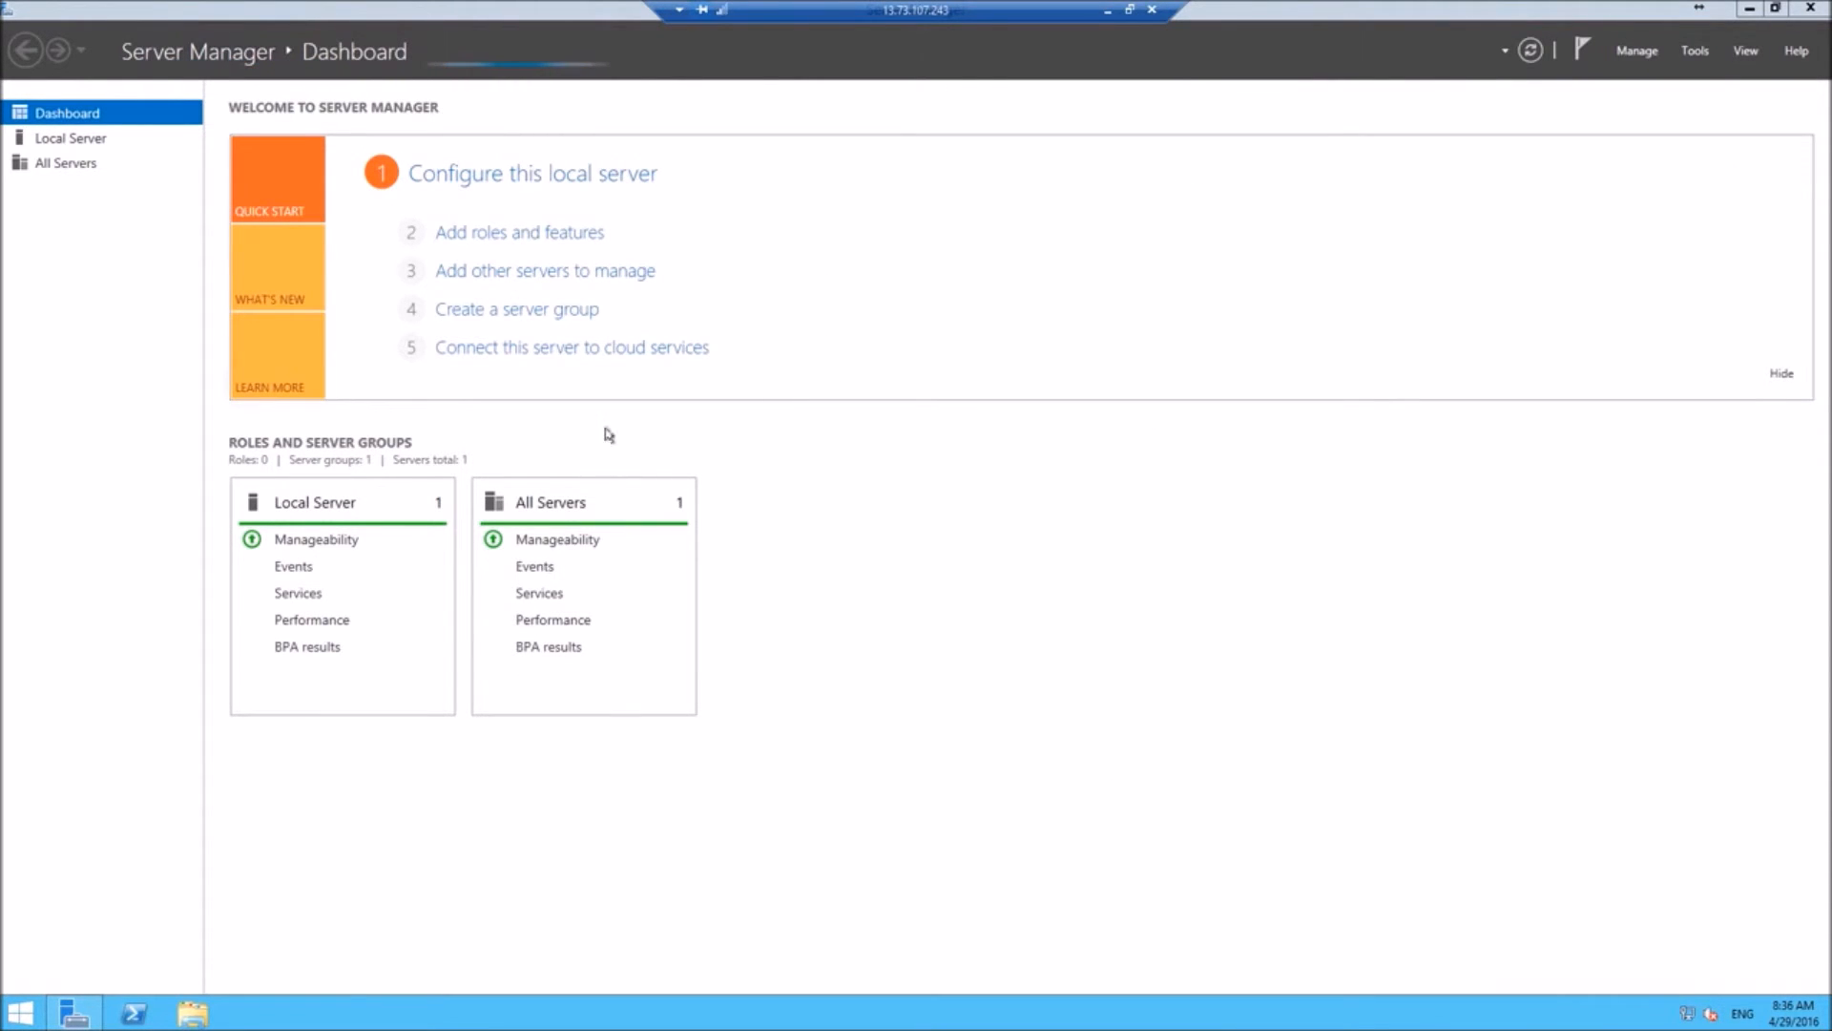
Examine the server's Windows edition, processor and memory in its system properties, and view its drives in This PC
{"action": "right_click", "coordinate": [586, 1012]}
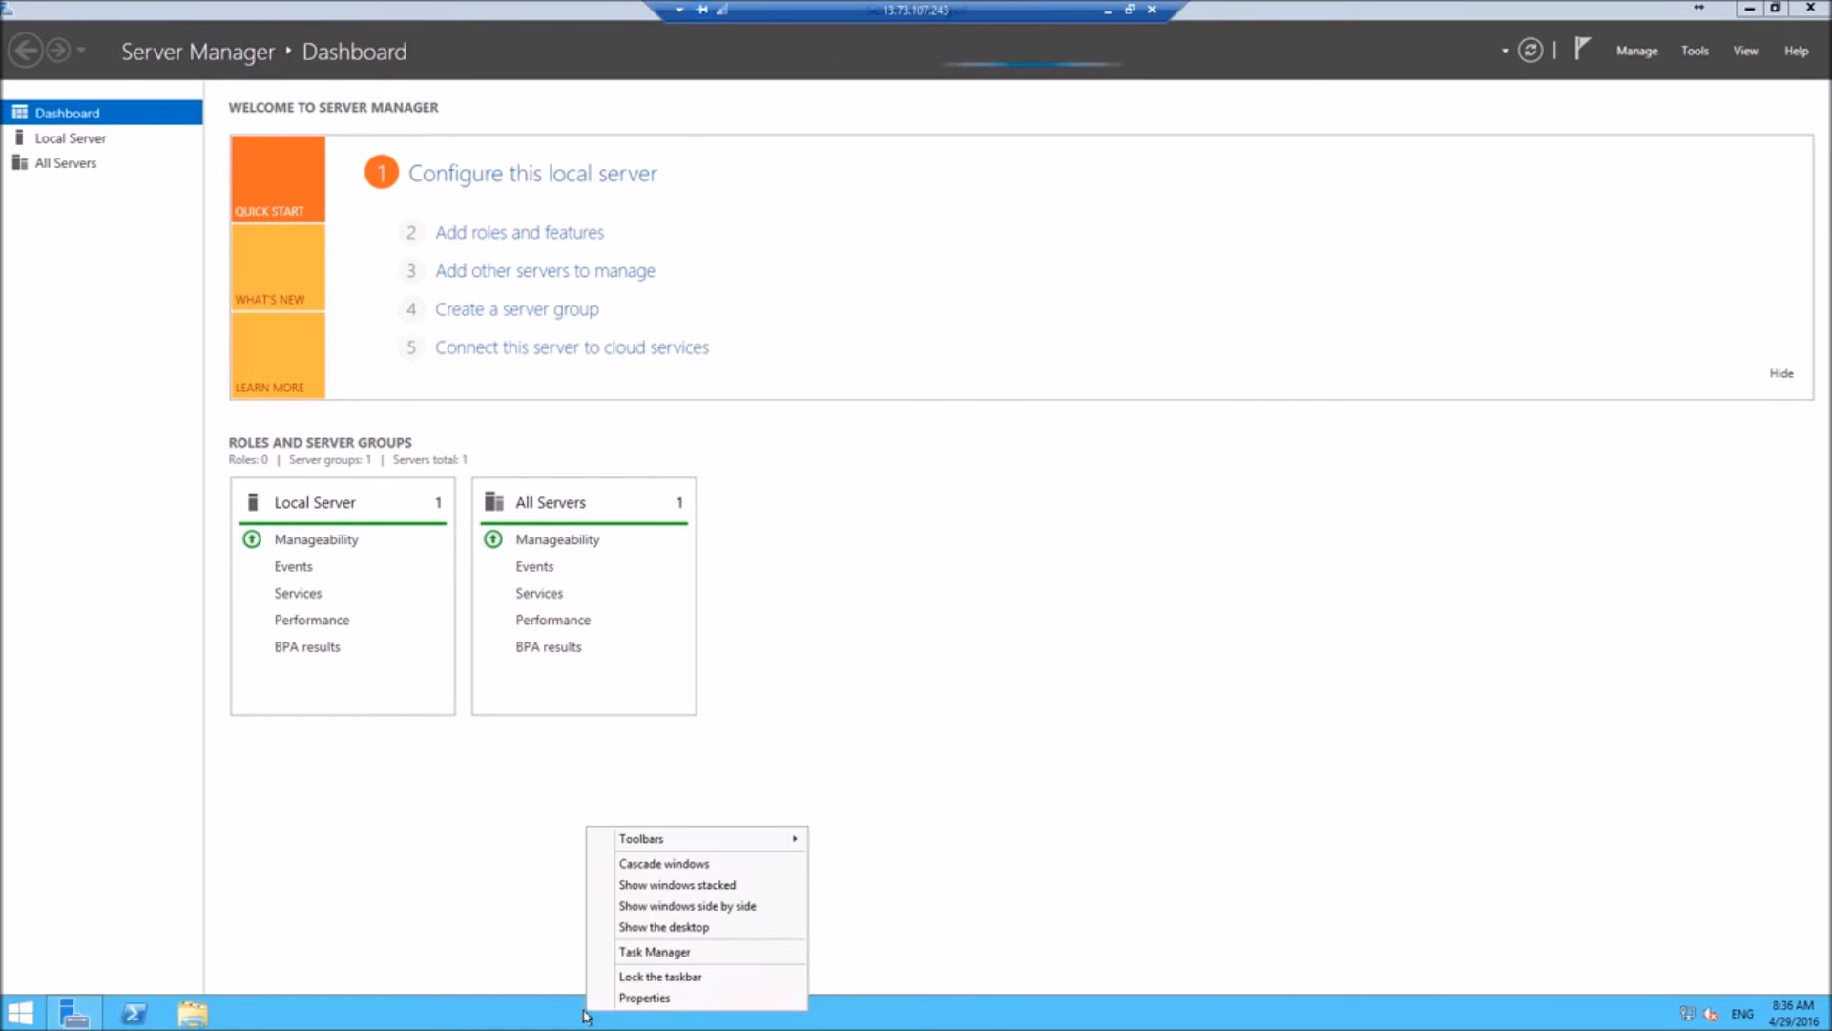
{"action": "left_click", "coordinate": [181, 1014]}
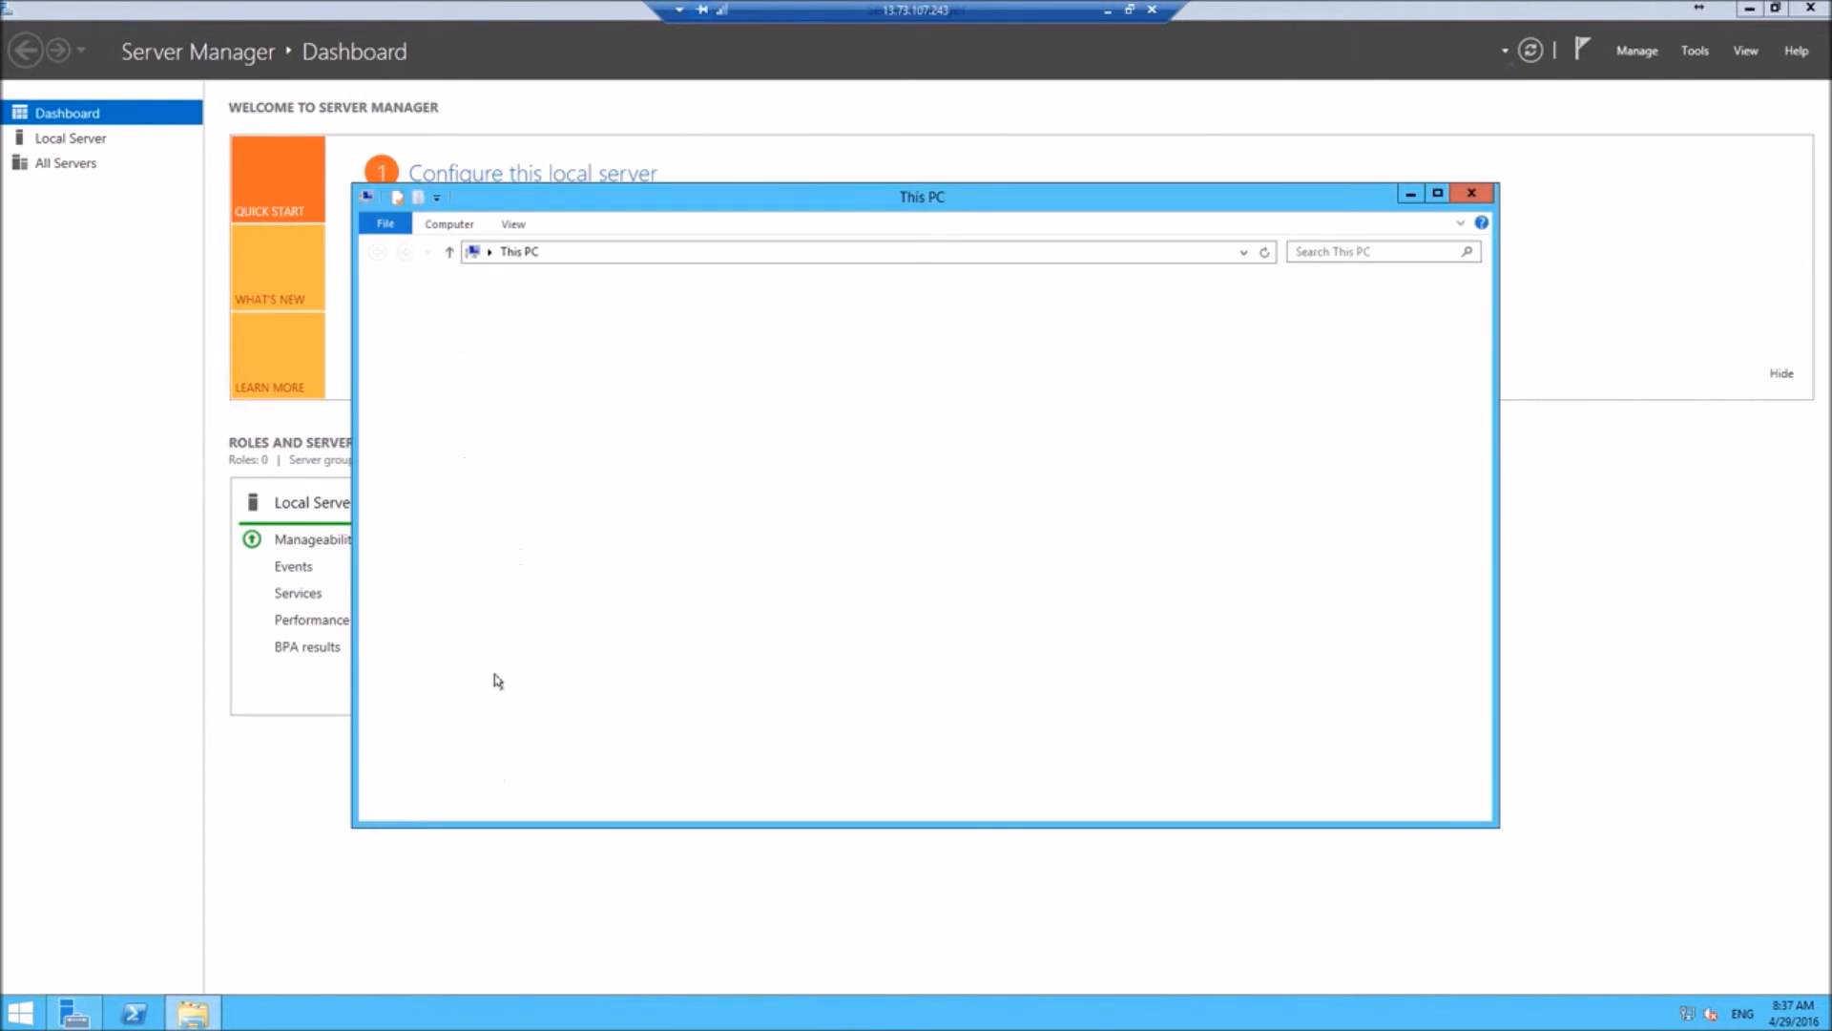
{"action": "right_click", "coordinate": [428, 395]}
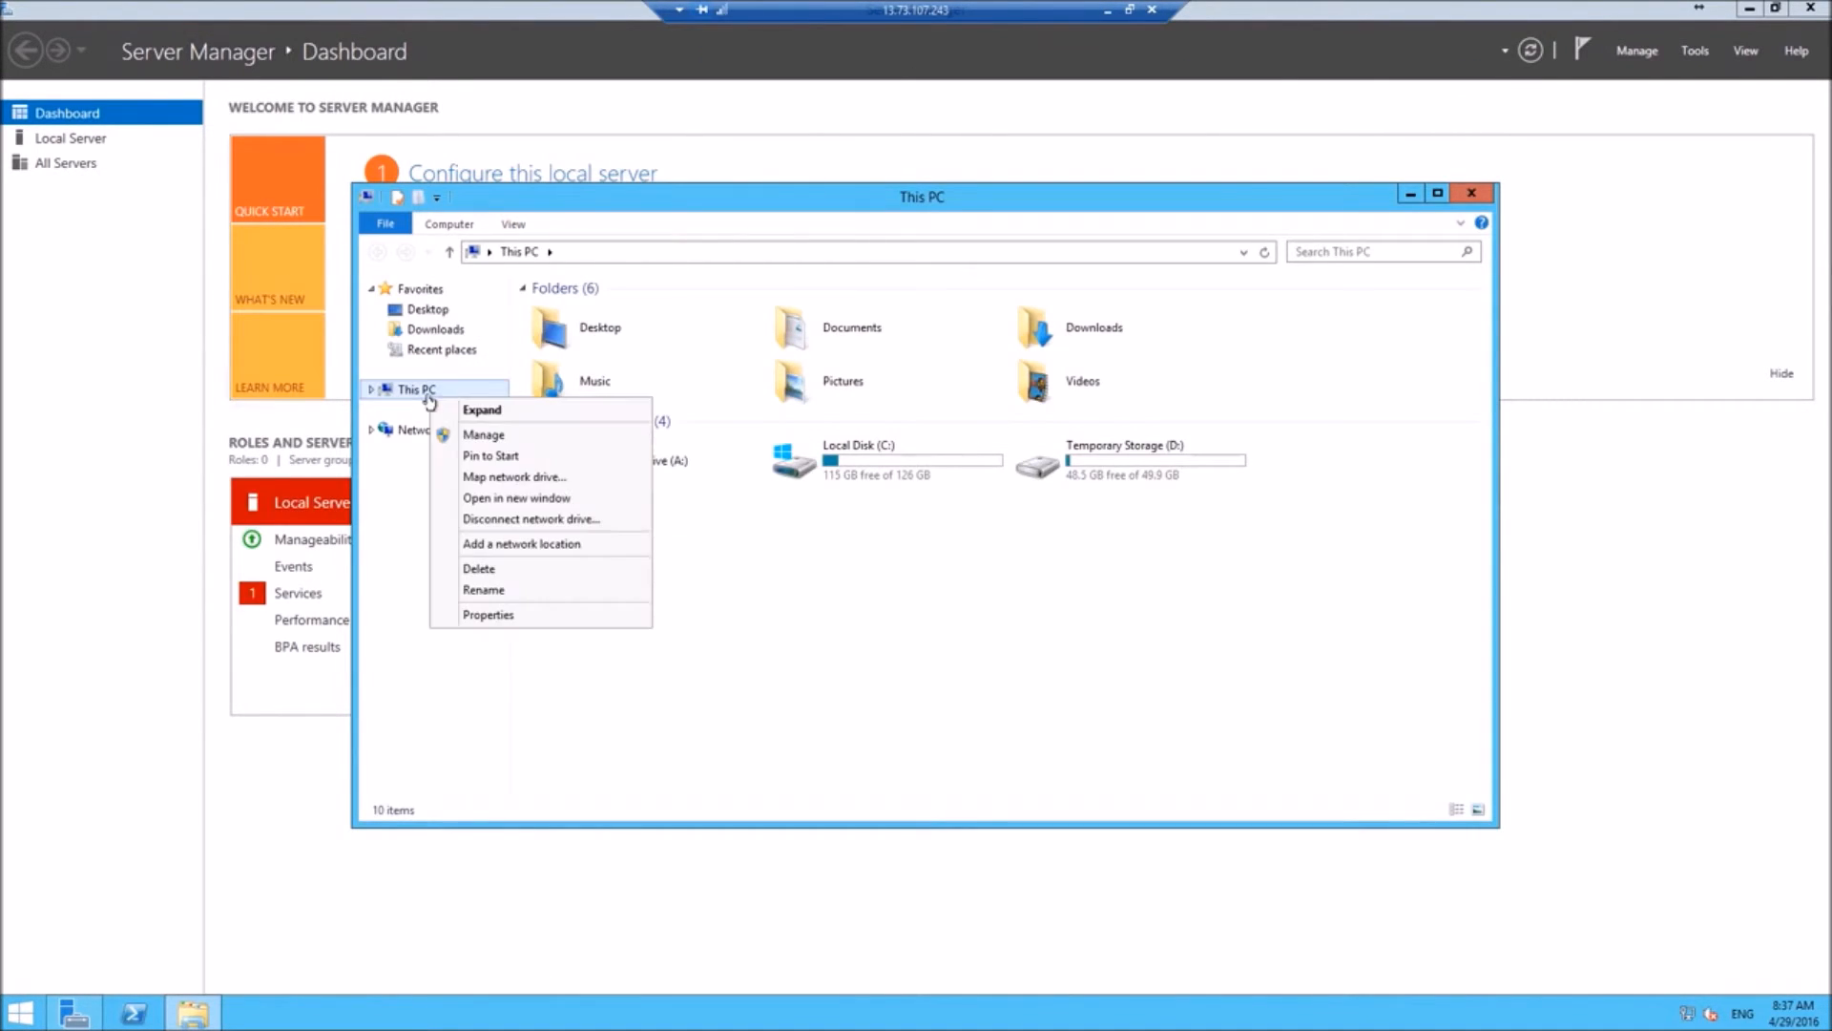
{"action": "left_click", "coordinate": [559, 618]}
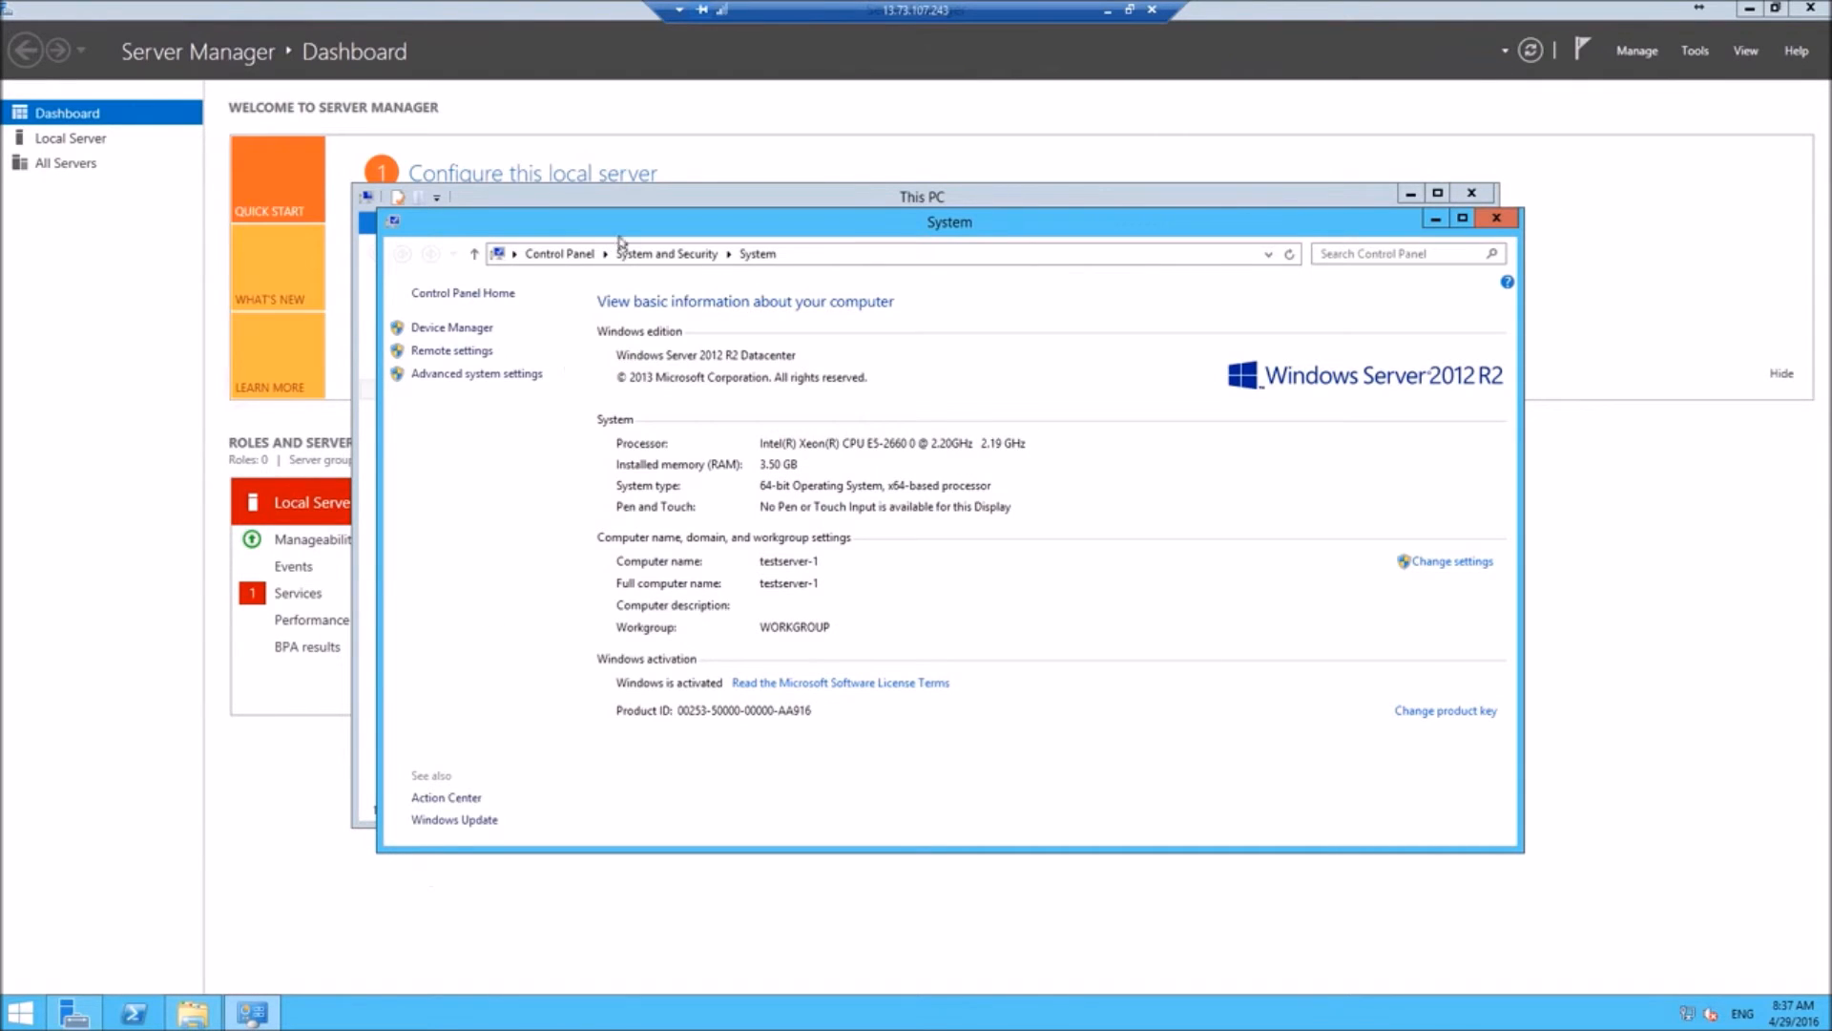
{"action": "left_click", "coordinate": [212, 1012]}
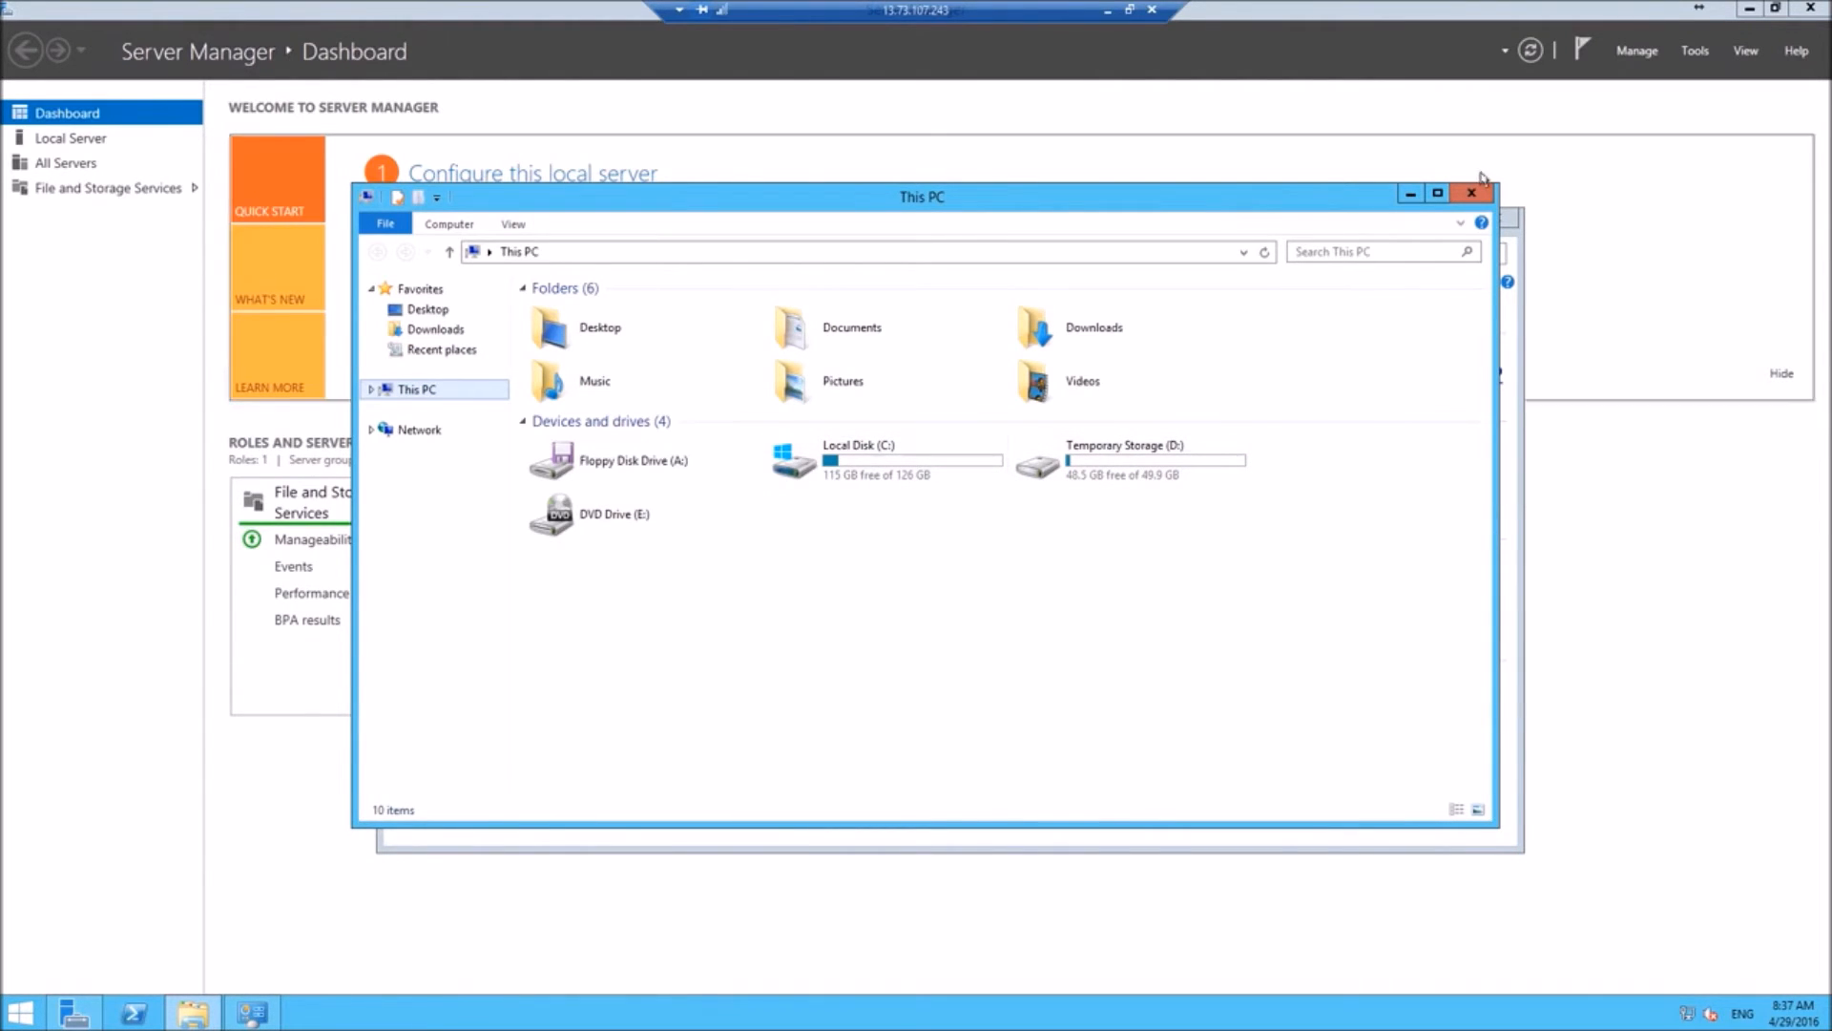
Examine the server's performance in the detailed Task Manager view, and close the Task Manager, This PC and System windows
{"action": "right_click", "coordinate": [932, 1016]}
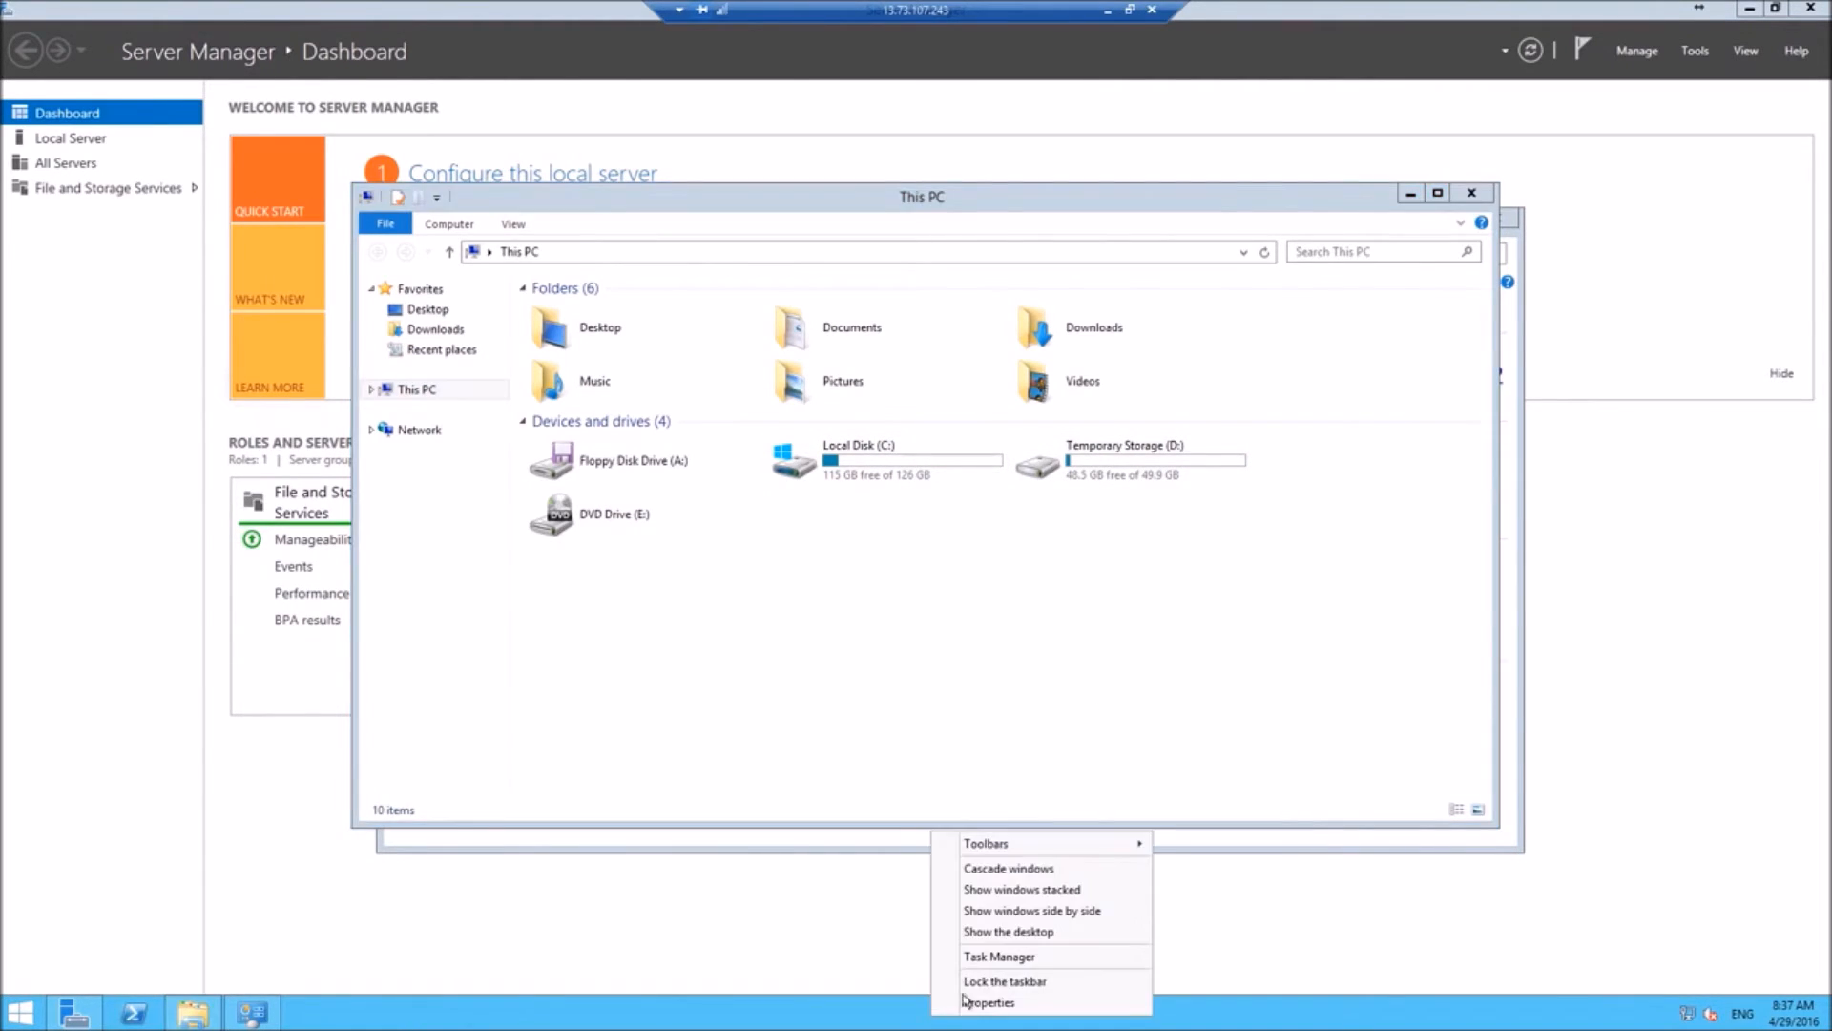
{"action": "left_click", "coordinate": [997, 955]}
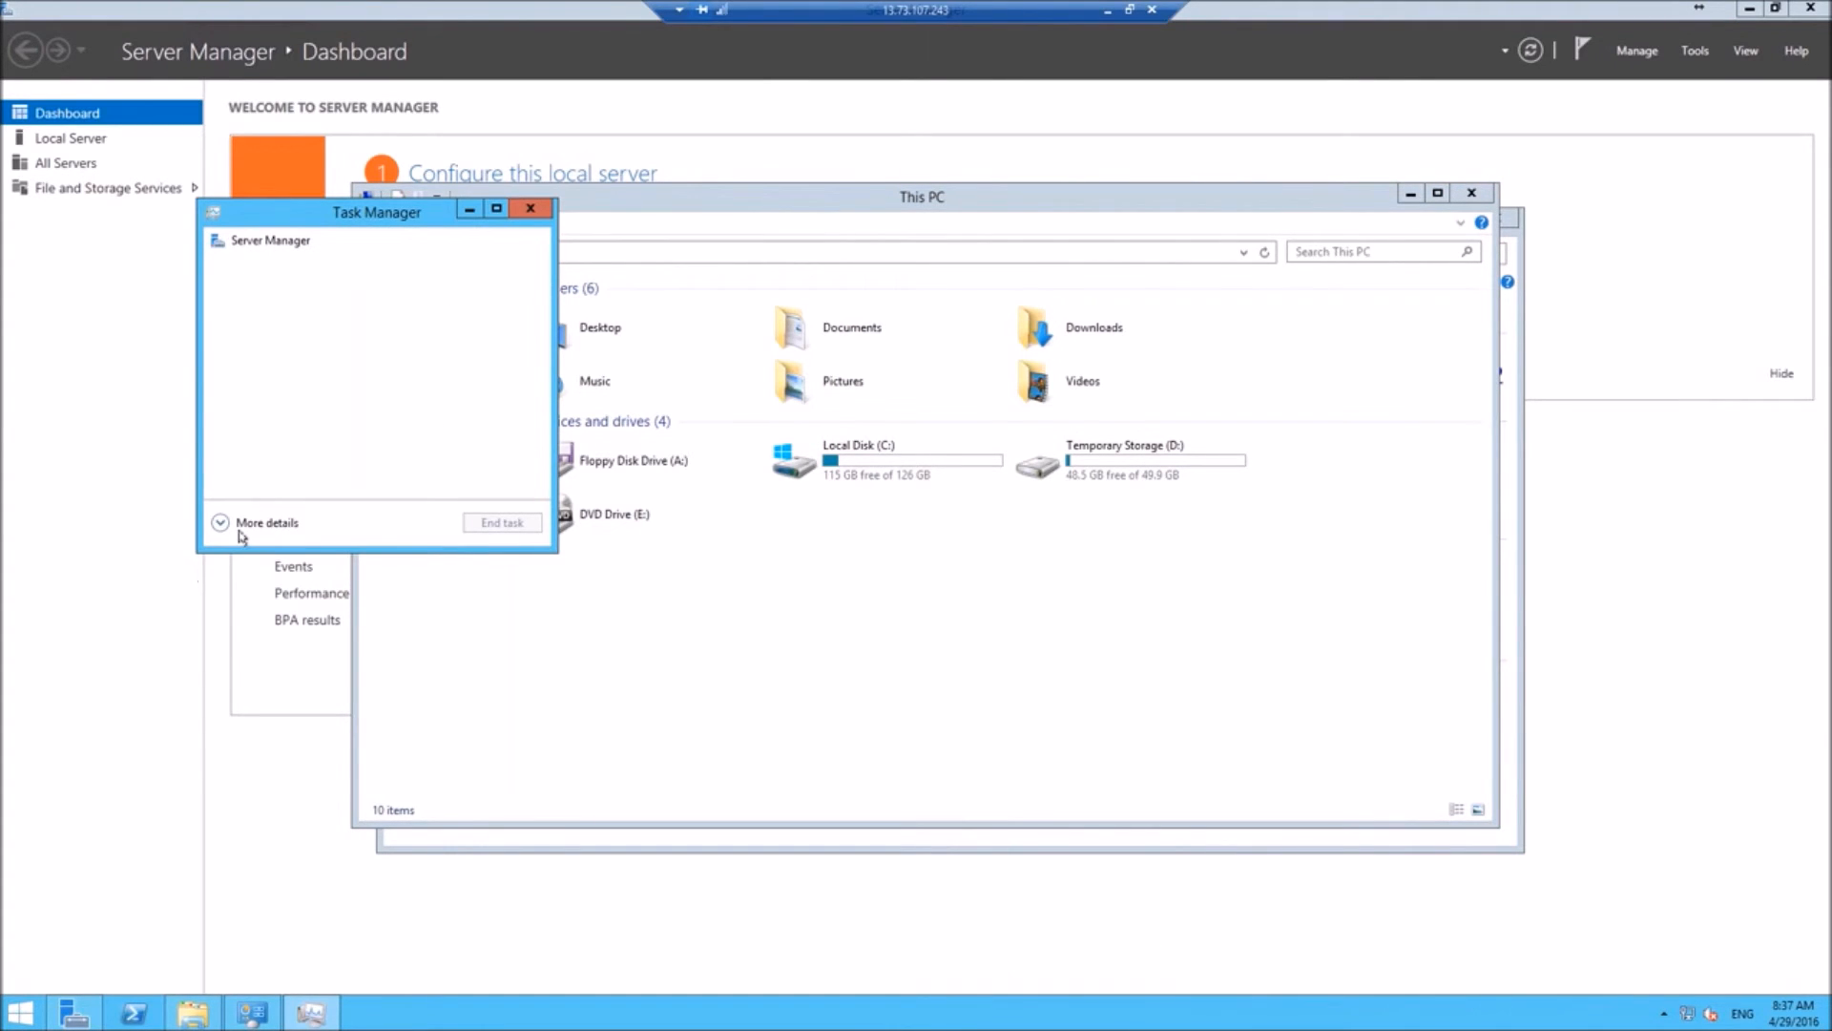
{"action": "left_click", "coordinate": [229, 522]}
{"action": "left_click", "coordinate": [303, 261]}
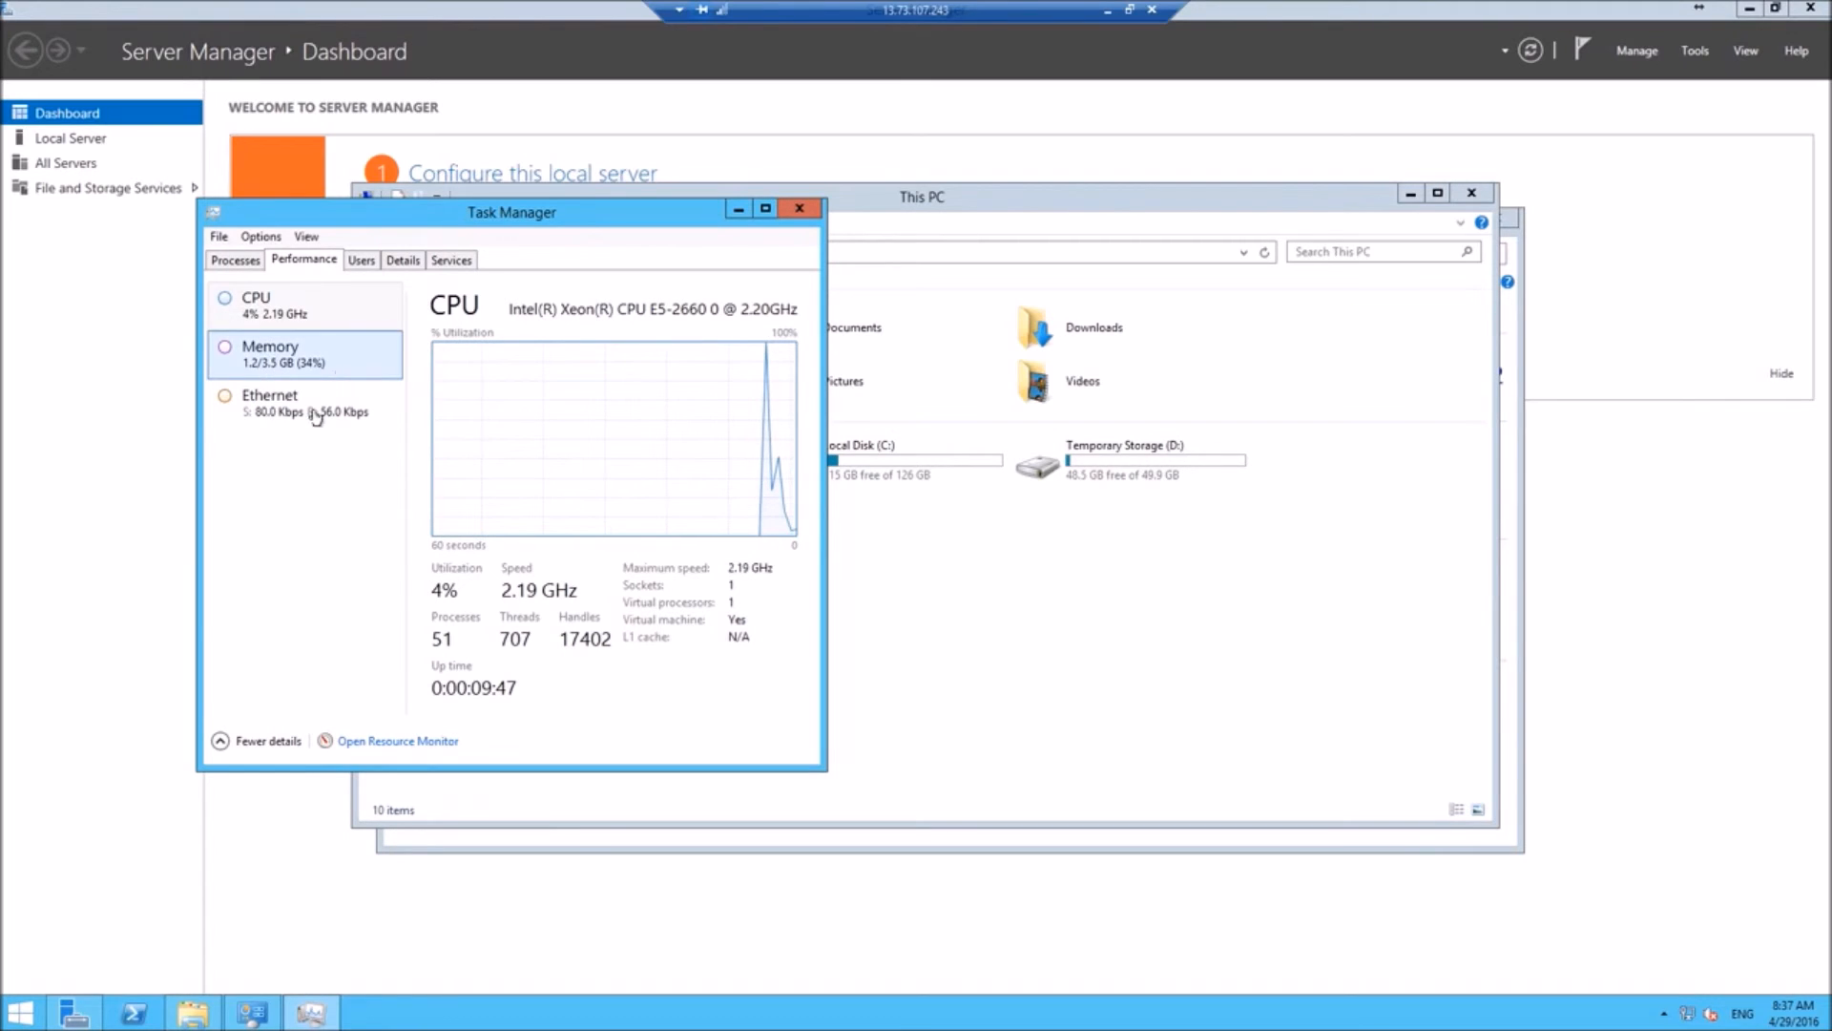
{"action": "left_click", "coordinate": [799, 208]}
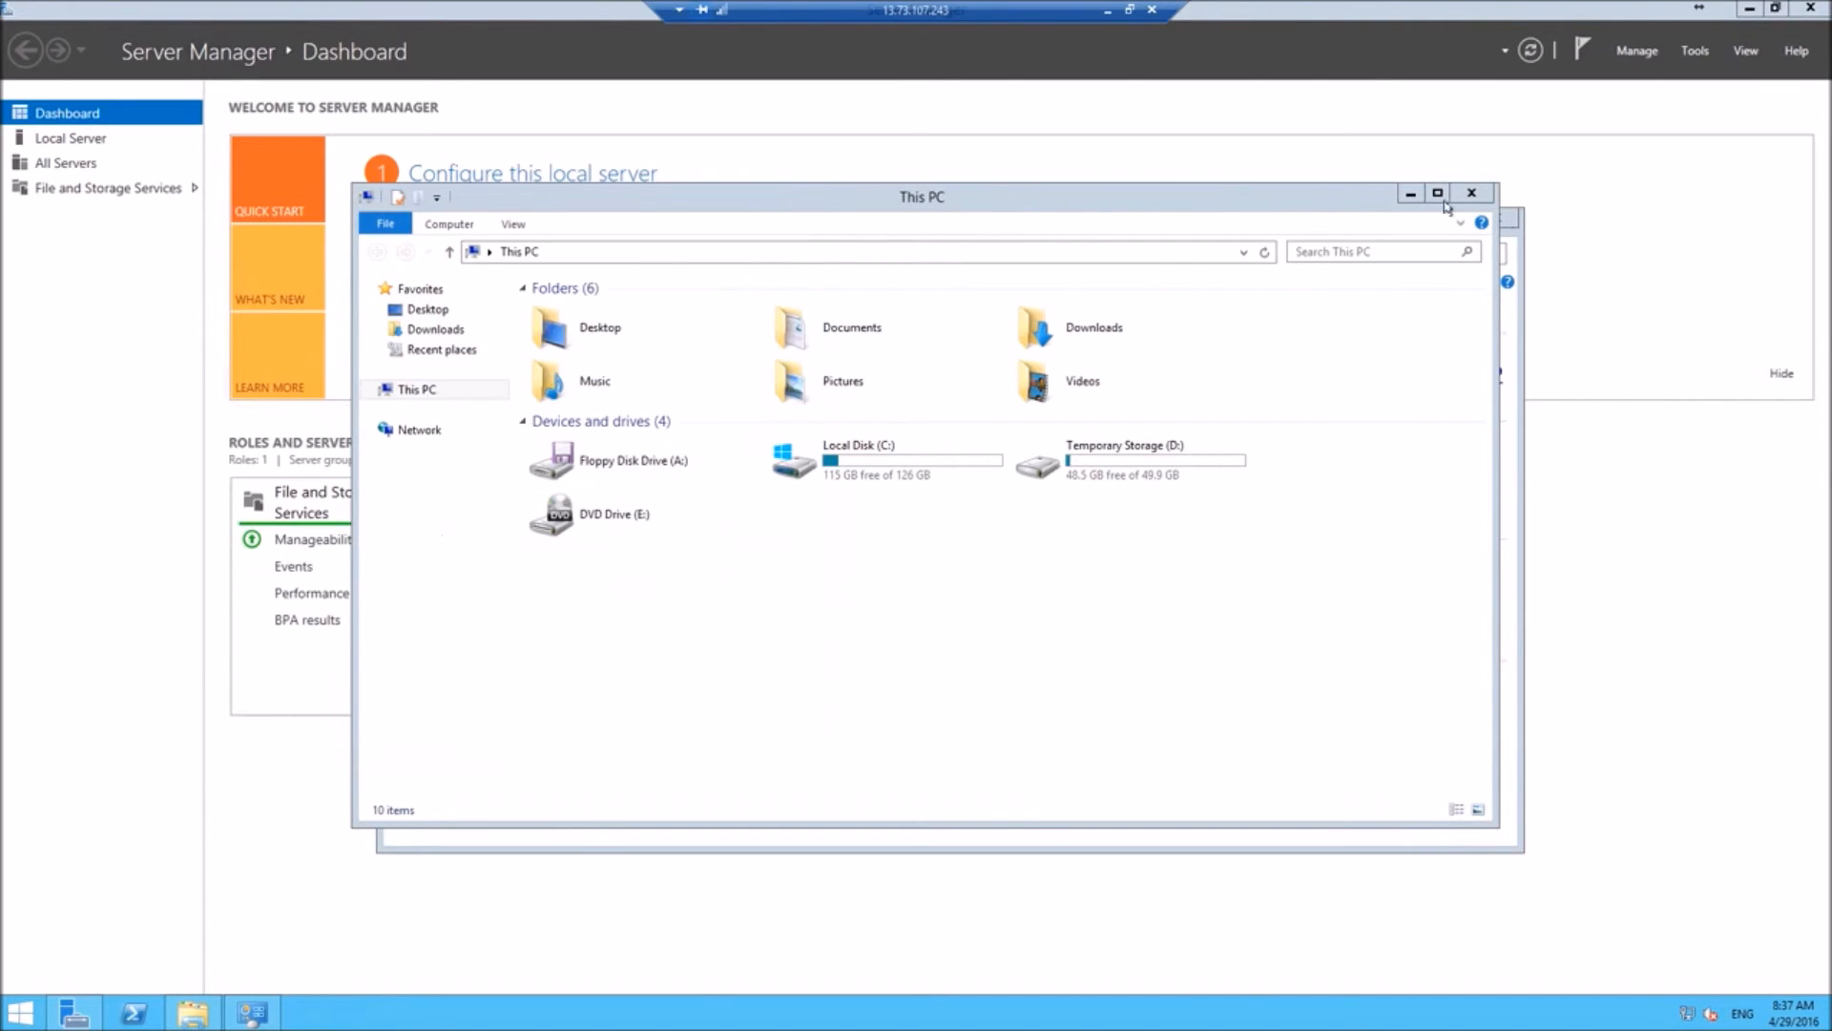
{"action": "left_click", "coordinate": [1476, 198]}
{"action": "left_click", "coordinate": [1502, 220]}
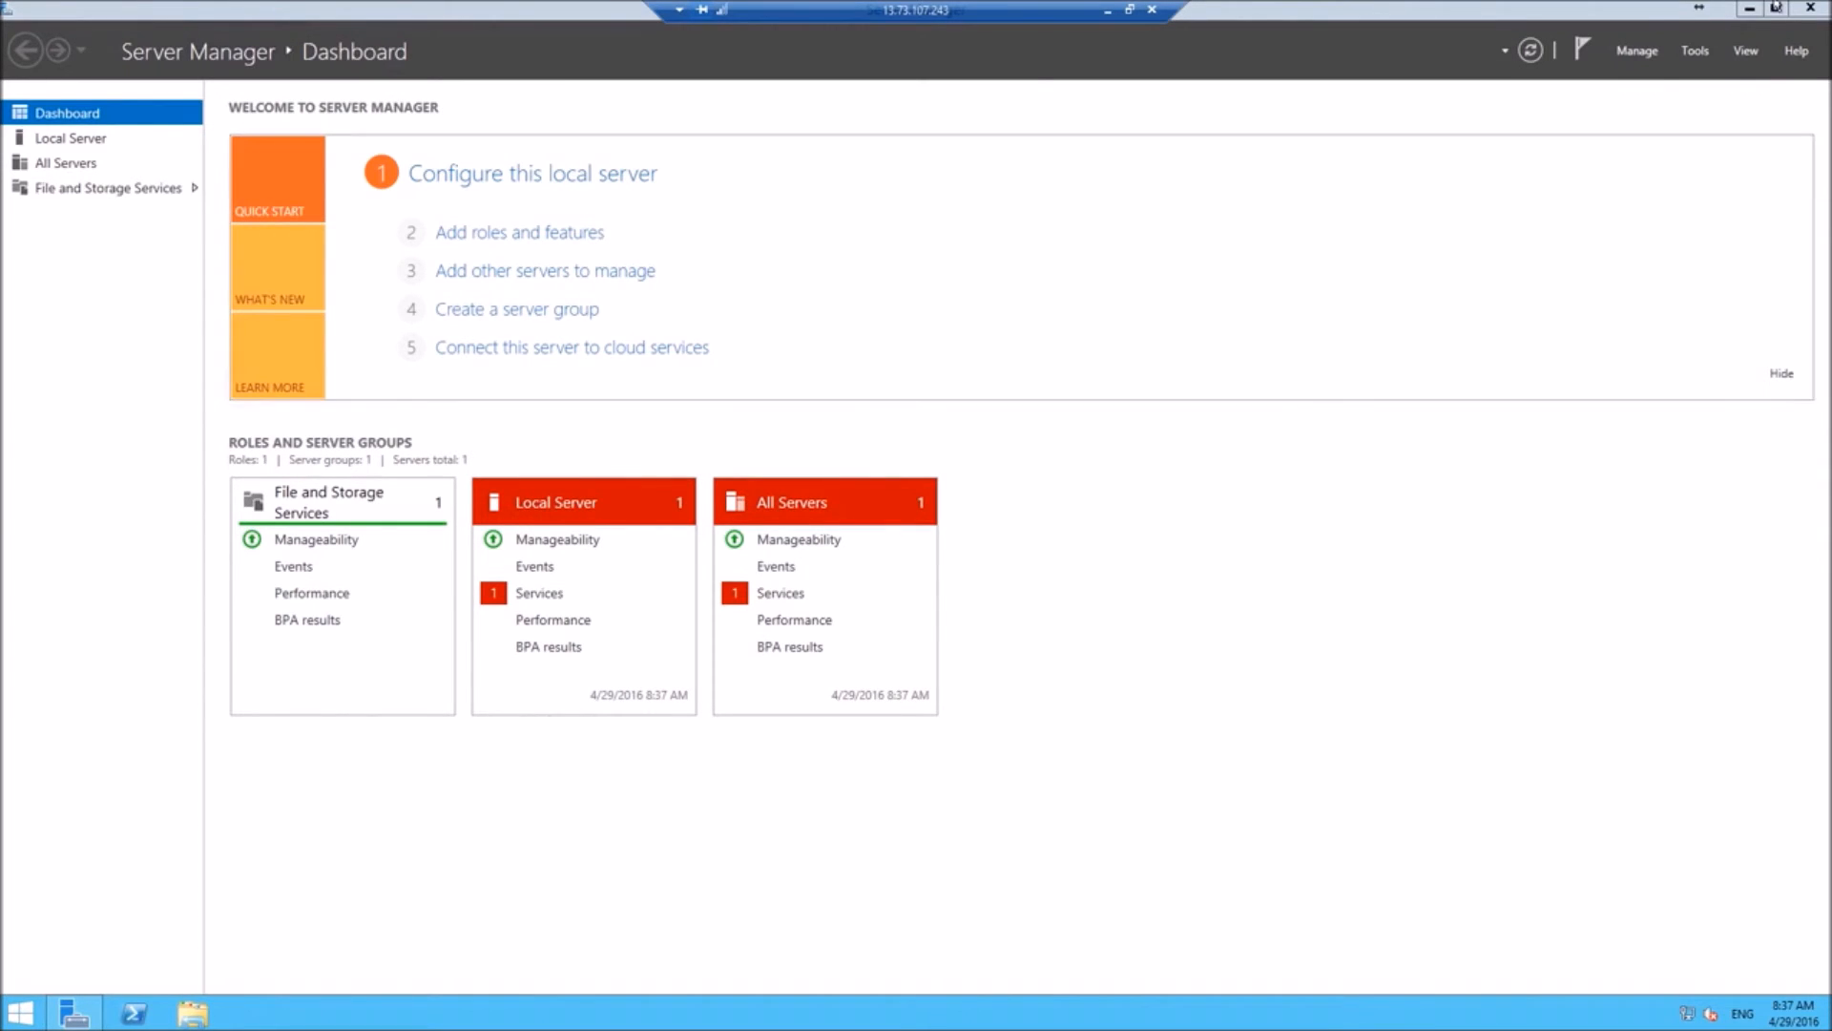
Close Server Manager on testserver-1 and minimize the remote session to return to the Azure portal
{"action": "left_click", "coordinate": [1808, 8]}
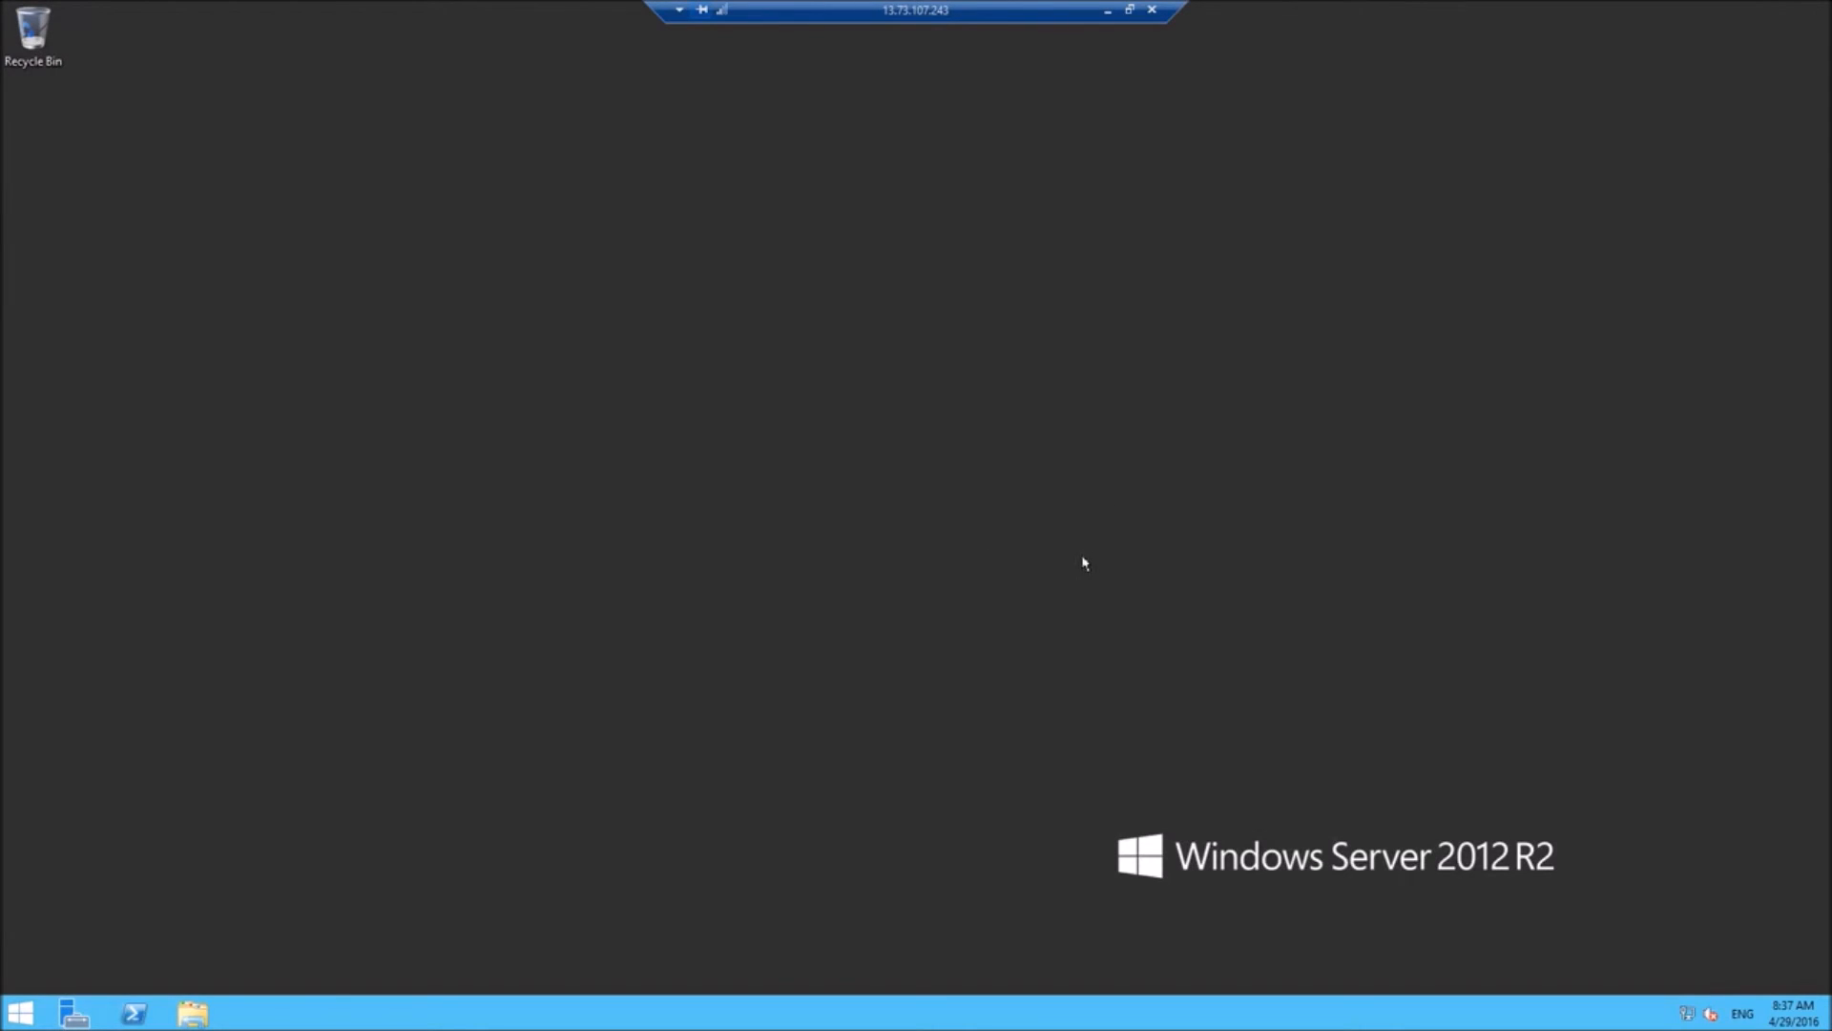
{"action": "left_click", "coordinate": [1107, 16]}
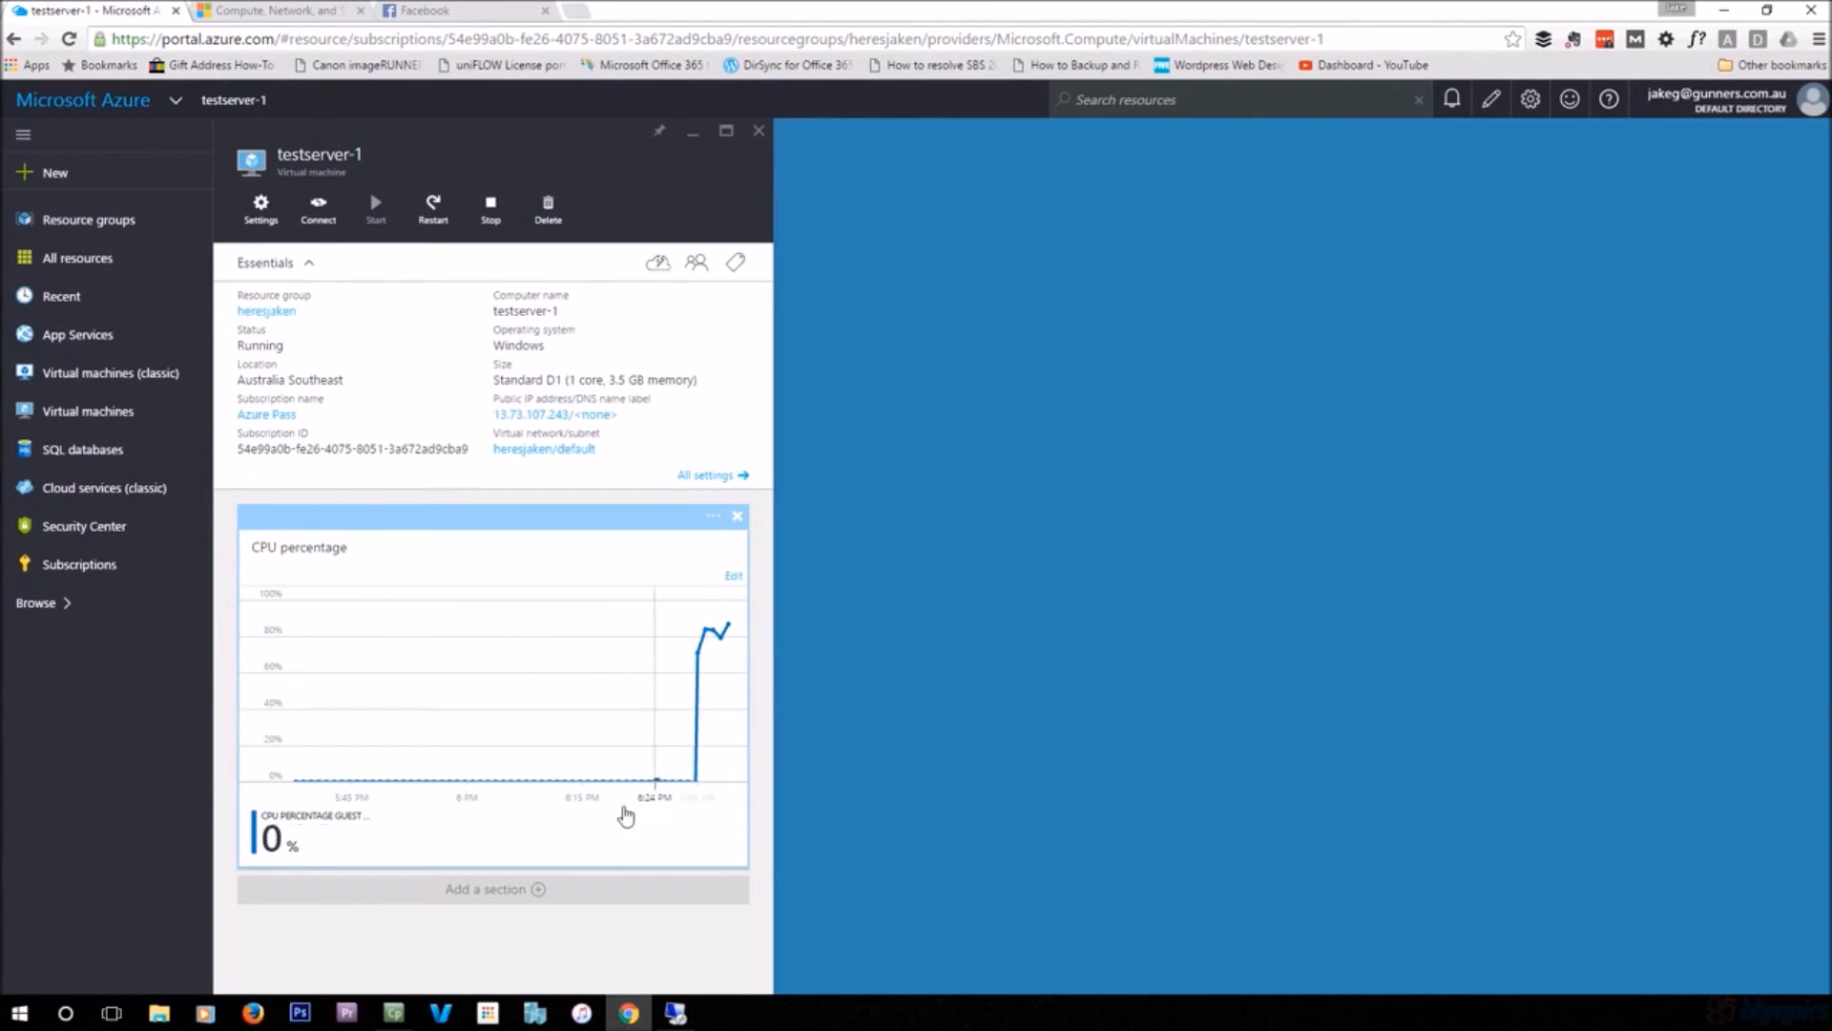
Add a section with Disk read, Memory usage and Disk write tiles below testserver-1's CPU chart, close its blade and finish customizing
{"action": "left_click", "coordinate": [534, 889]}
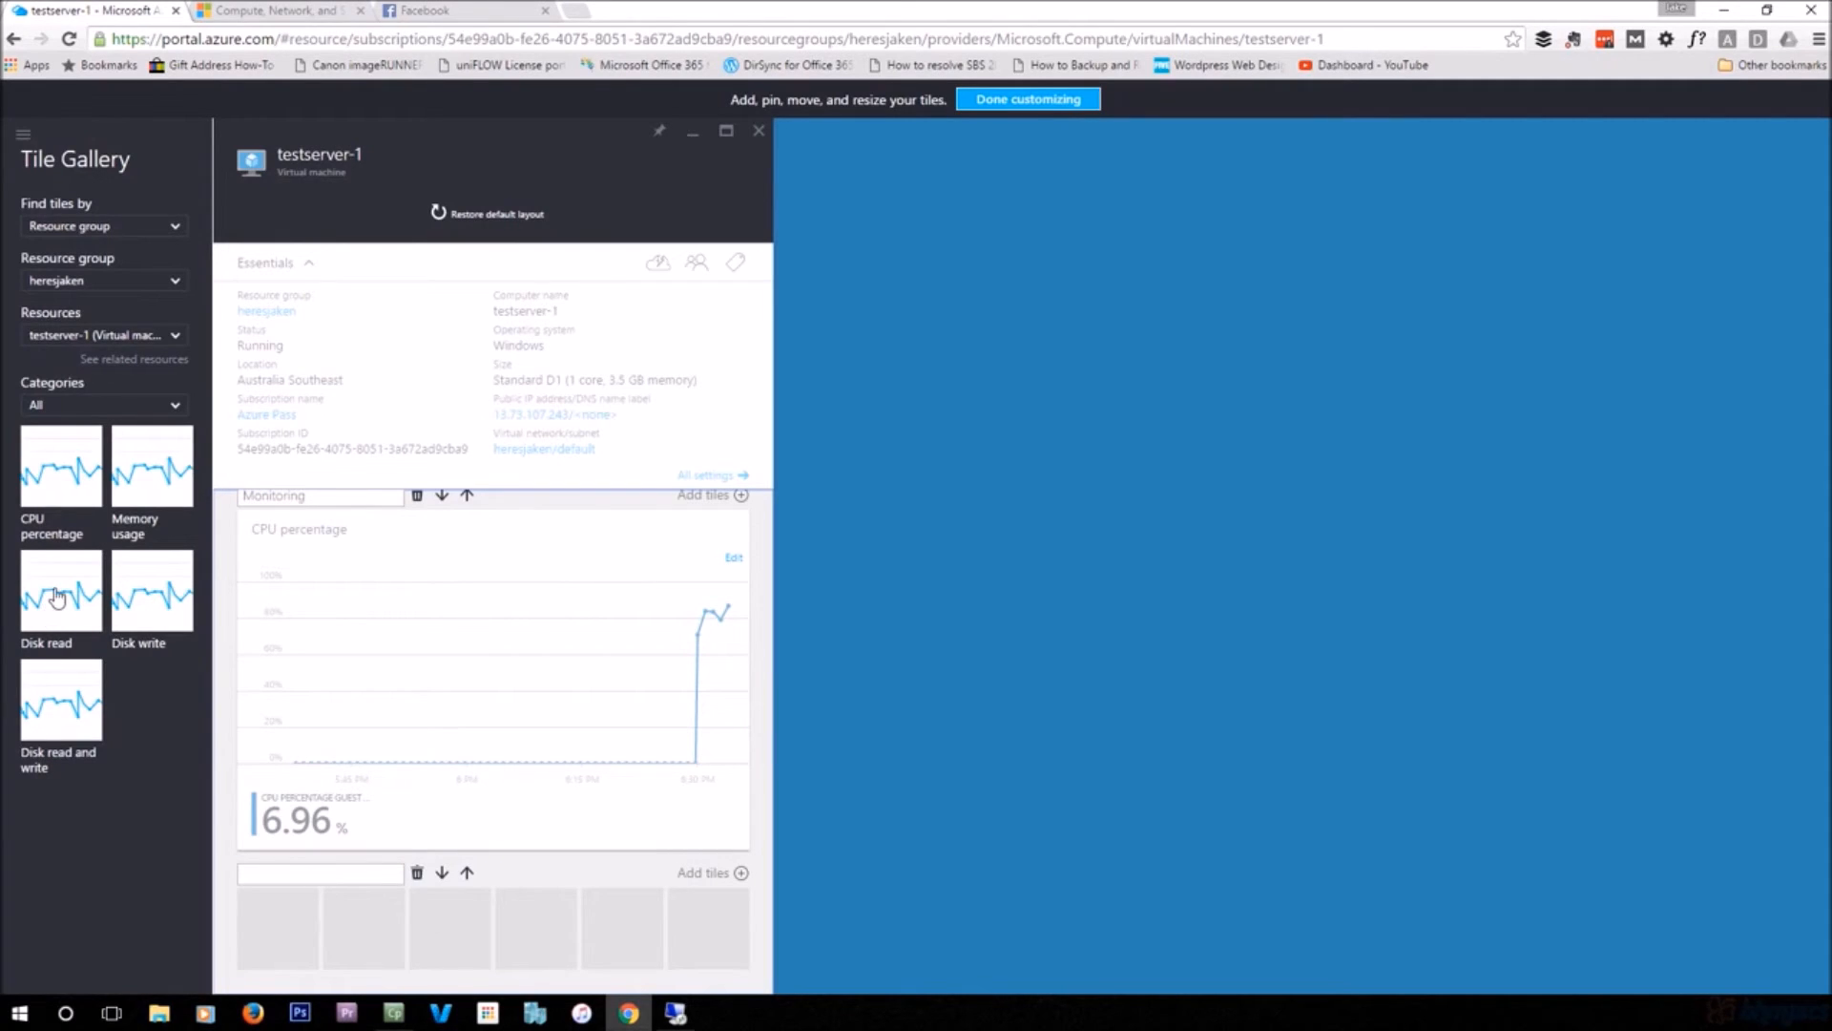
{"action": "left_click_drag", "start_coordinate": [57, 598], "coordinate": [300, 913]}
{"action": "left_click_drag", "start_coordinate": [134, 472], "coordinate": [482, 923]}
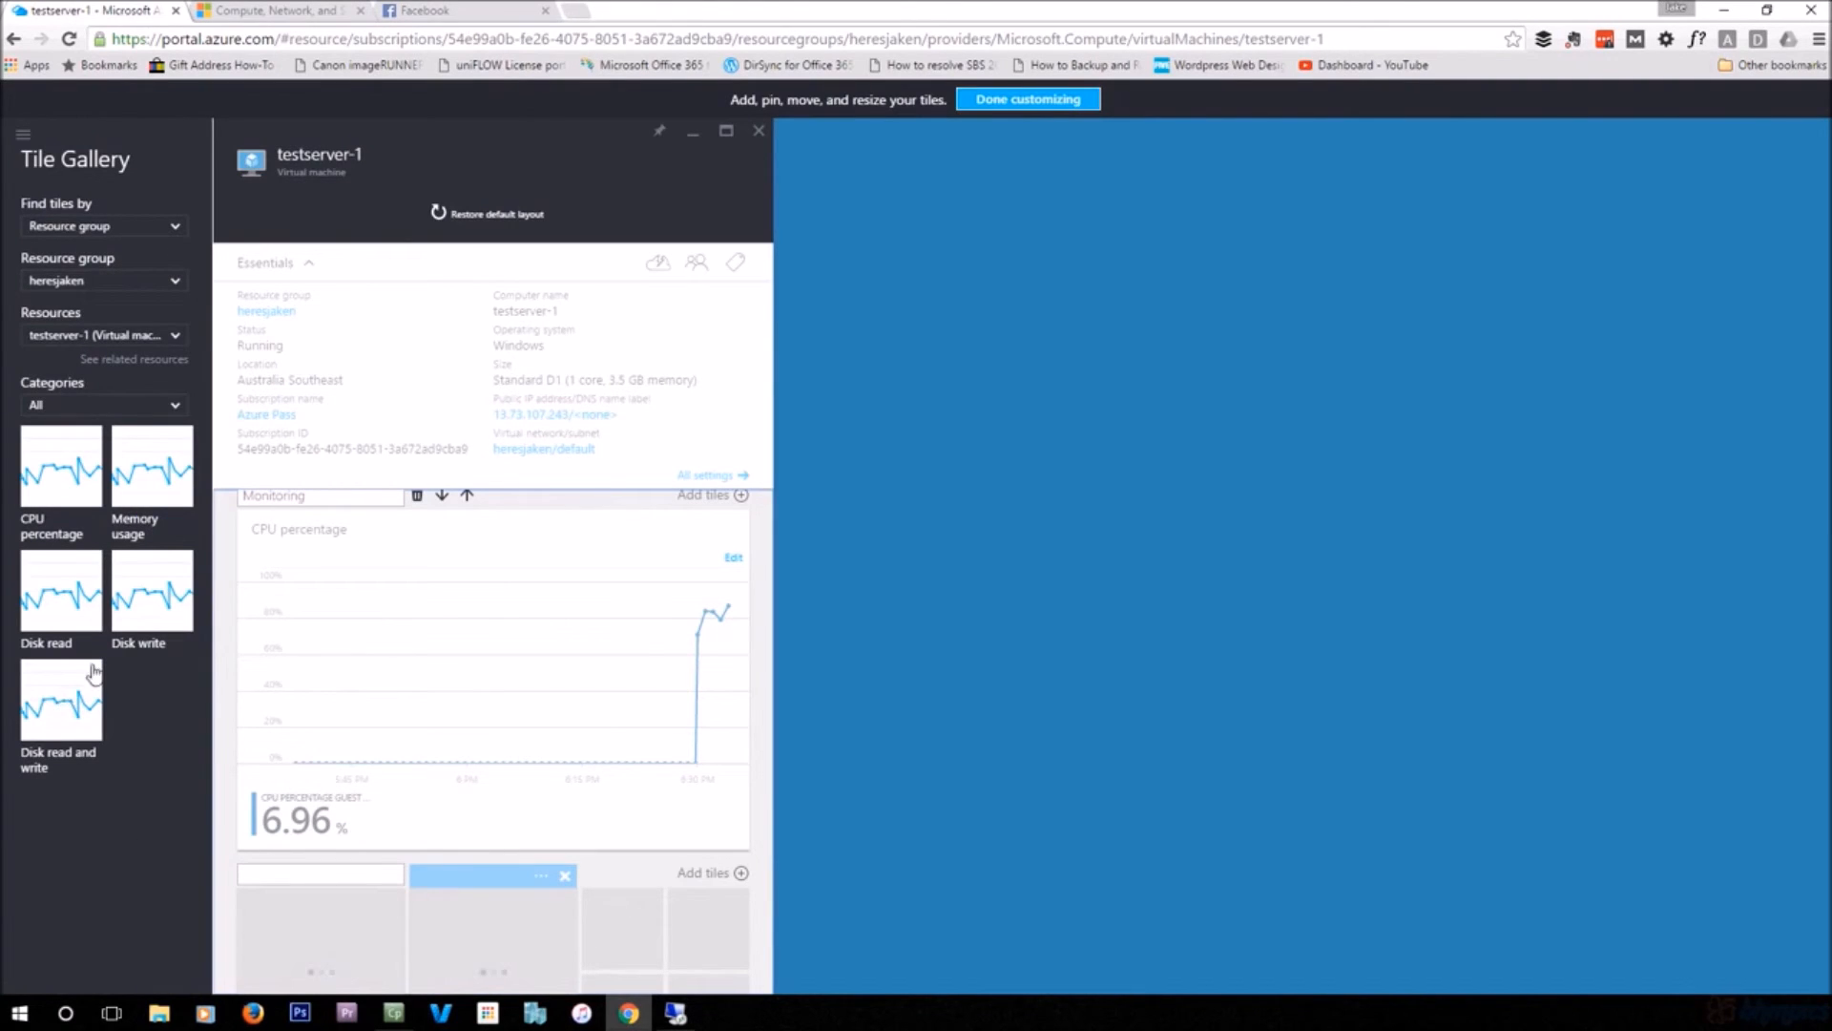
{"action": "left_click_drag", "start_coordinate": [144, 592], "coordinate": [674, 962]}
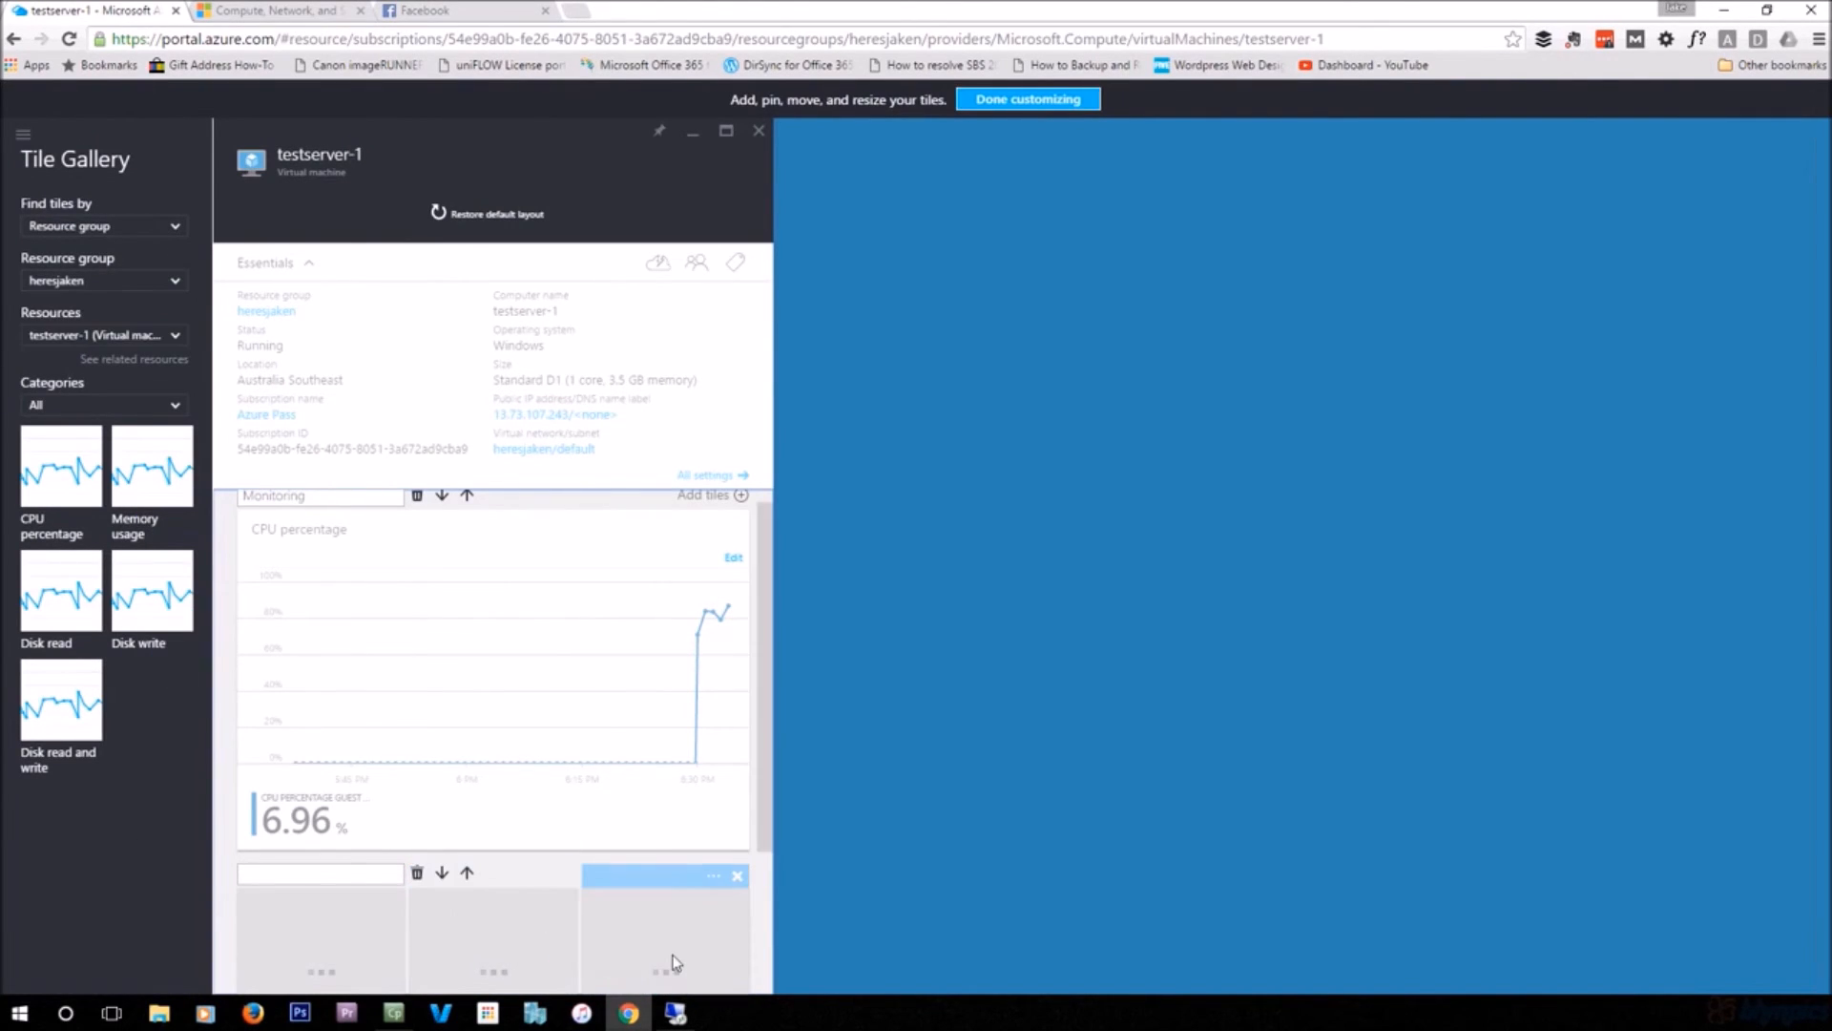
{"action": "scroll", "coordinate": [693, 865], "scroll_direction": "down", "scroll_amount": 2}
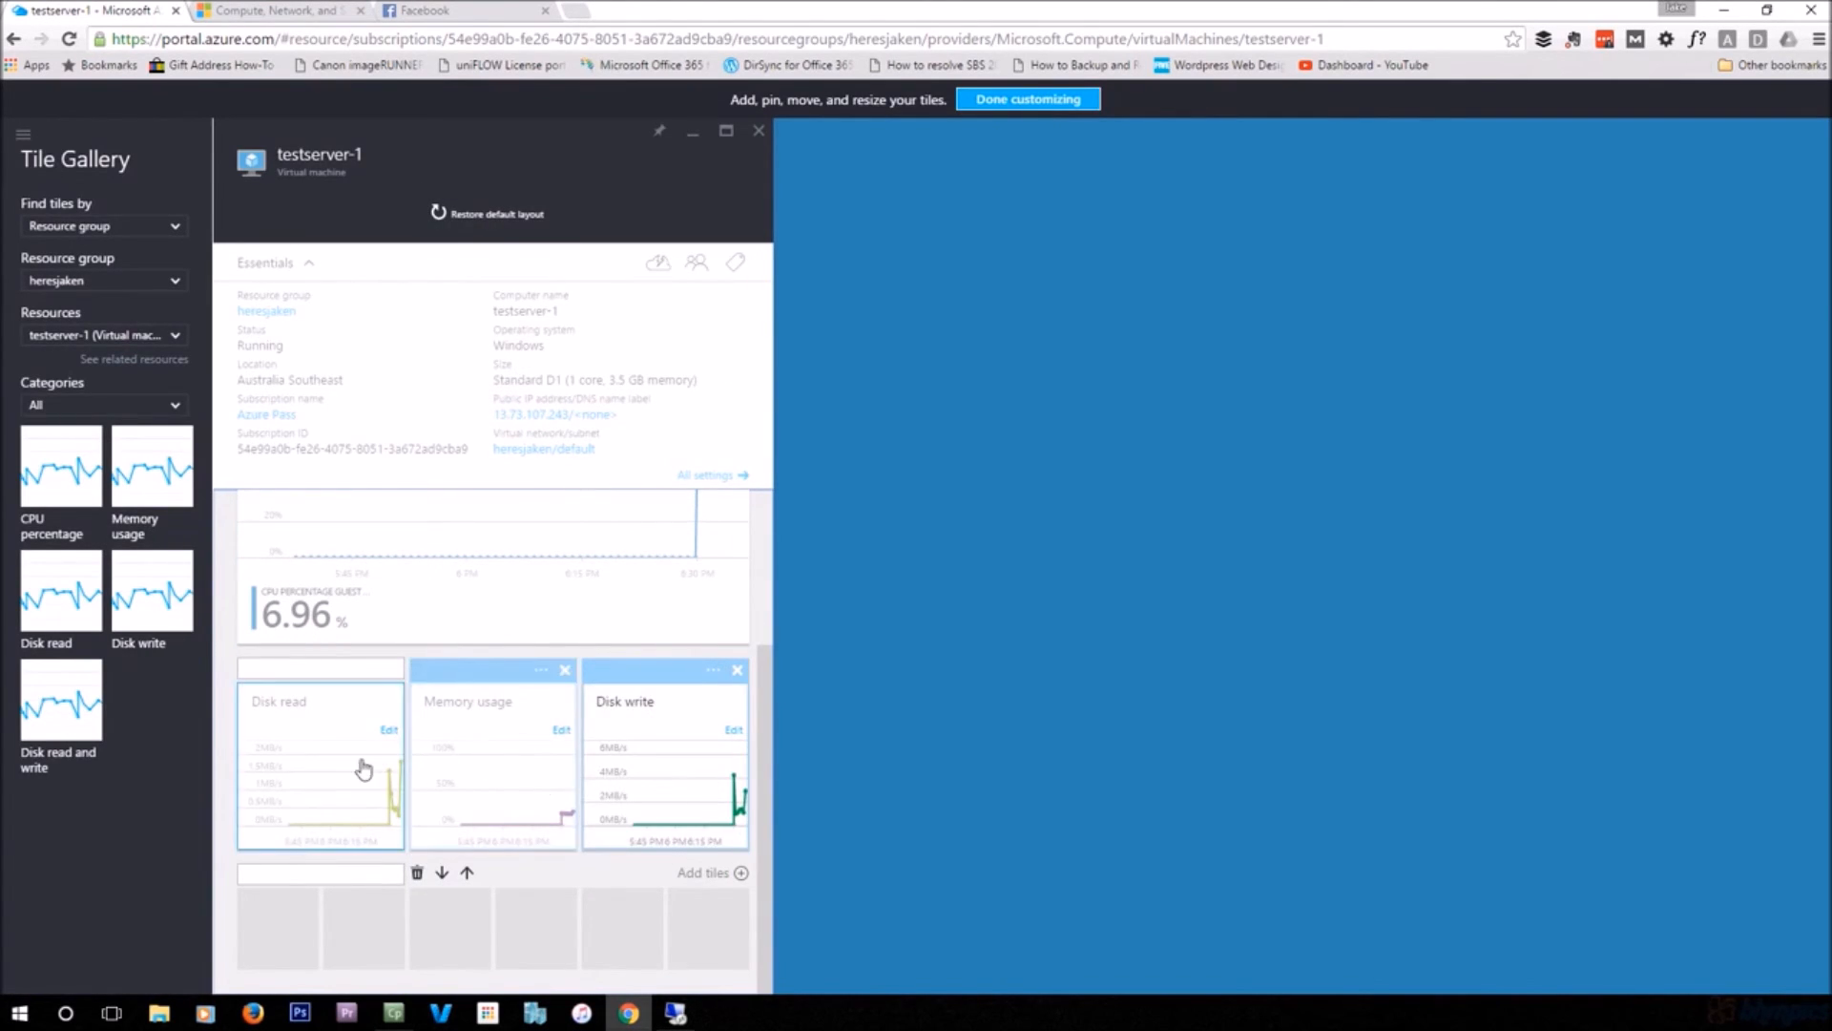
{"action": "scroll", "coordinate": [652, 813], "scroll_direction": "up", "scroll_amount": 2}
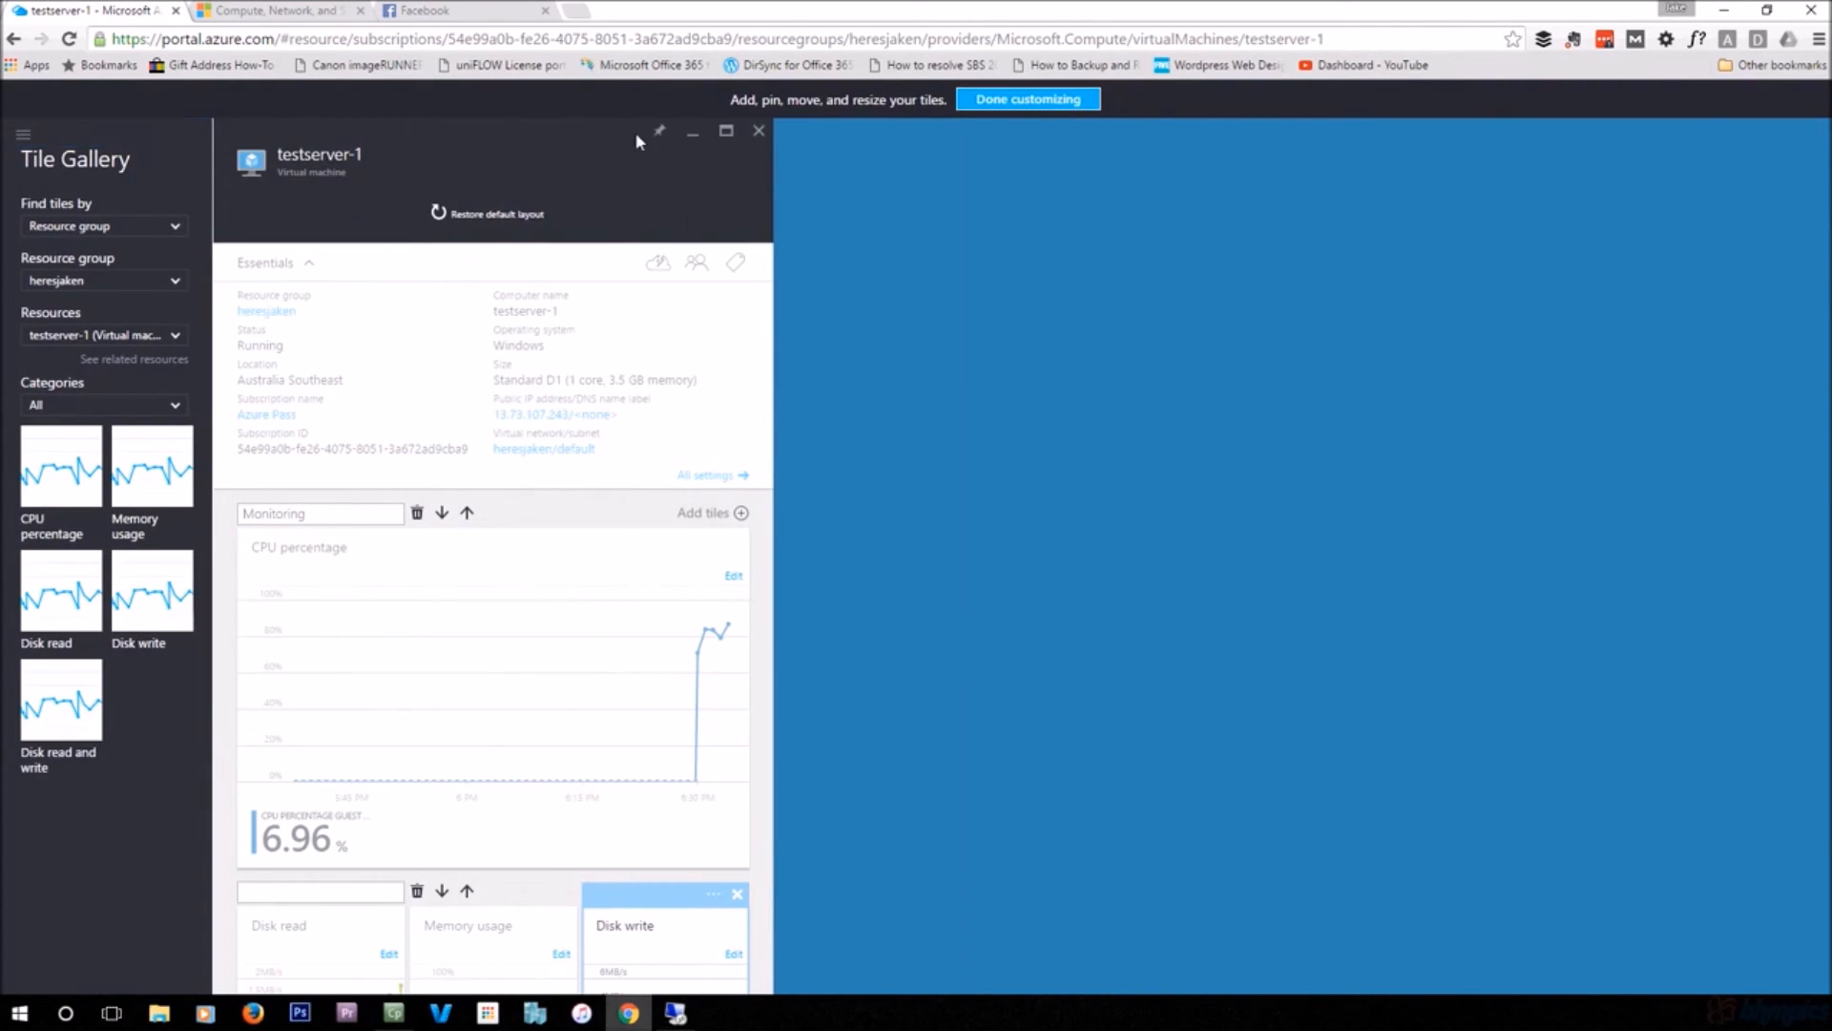
{"action": "left_click", "coordinate": [758, 131]}
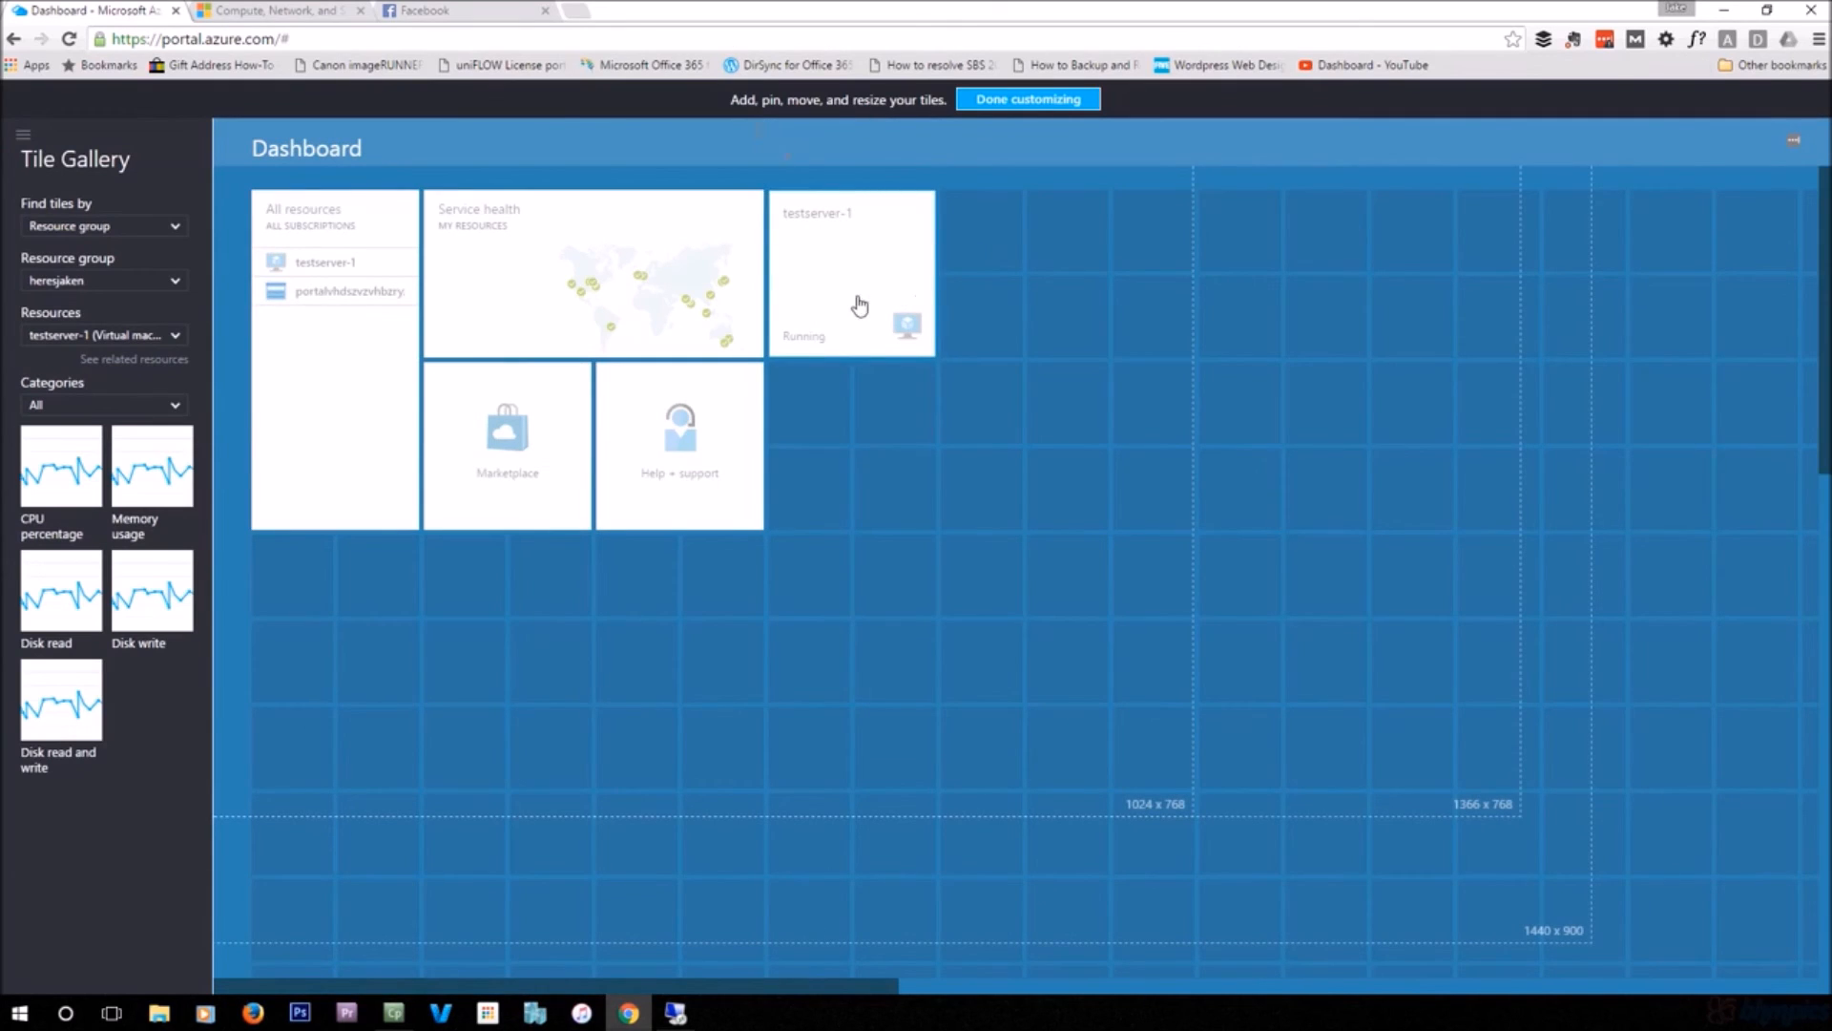
{"action": "left_click", "coordinate": [1010, 95]}
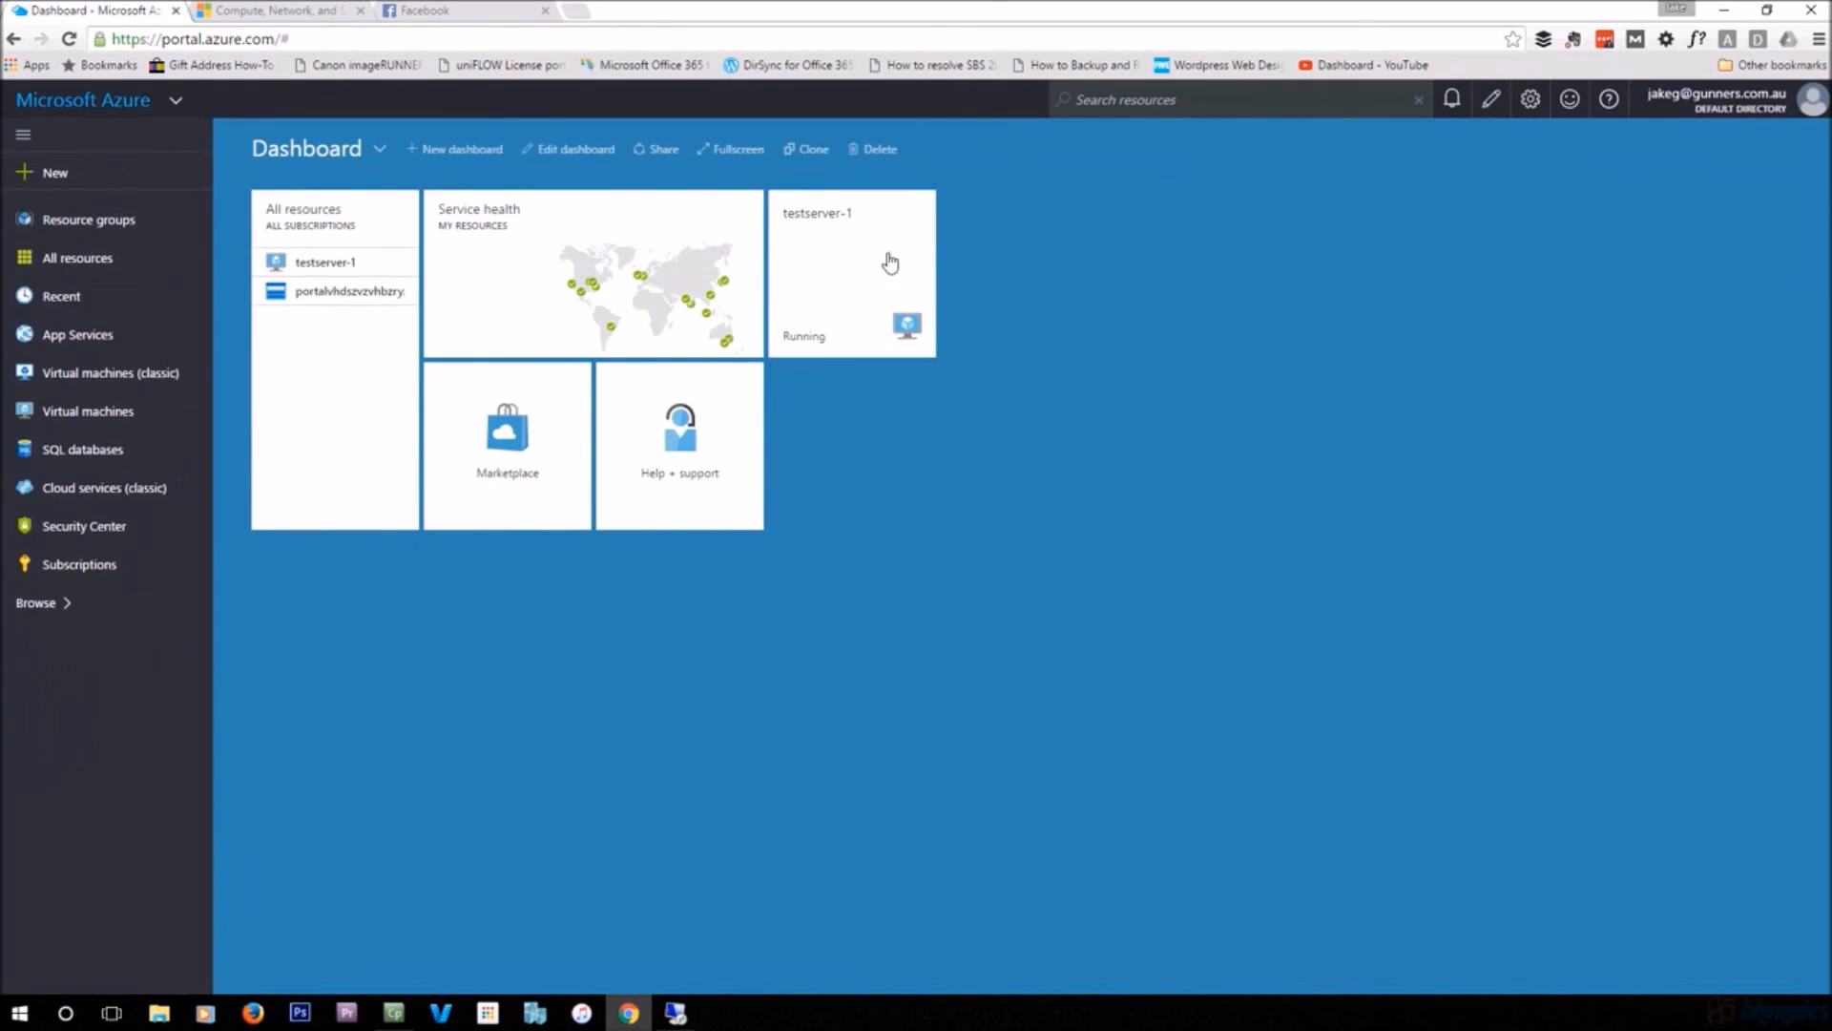
Reopen testserver-1 from the dashboard and examine its CPU percentage, disk read, memory usage and disk write charts
{"action": "mouse_move", "coordinate": [860, 274]}
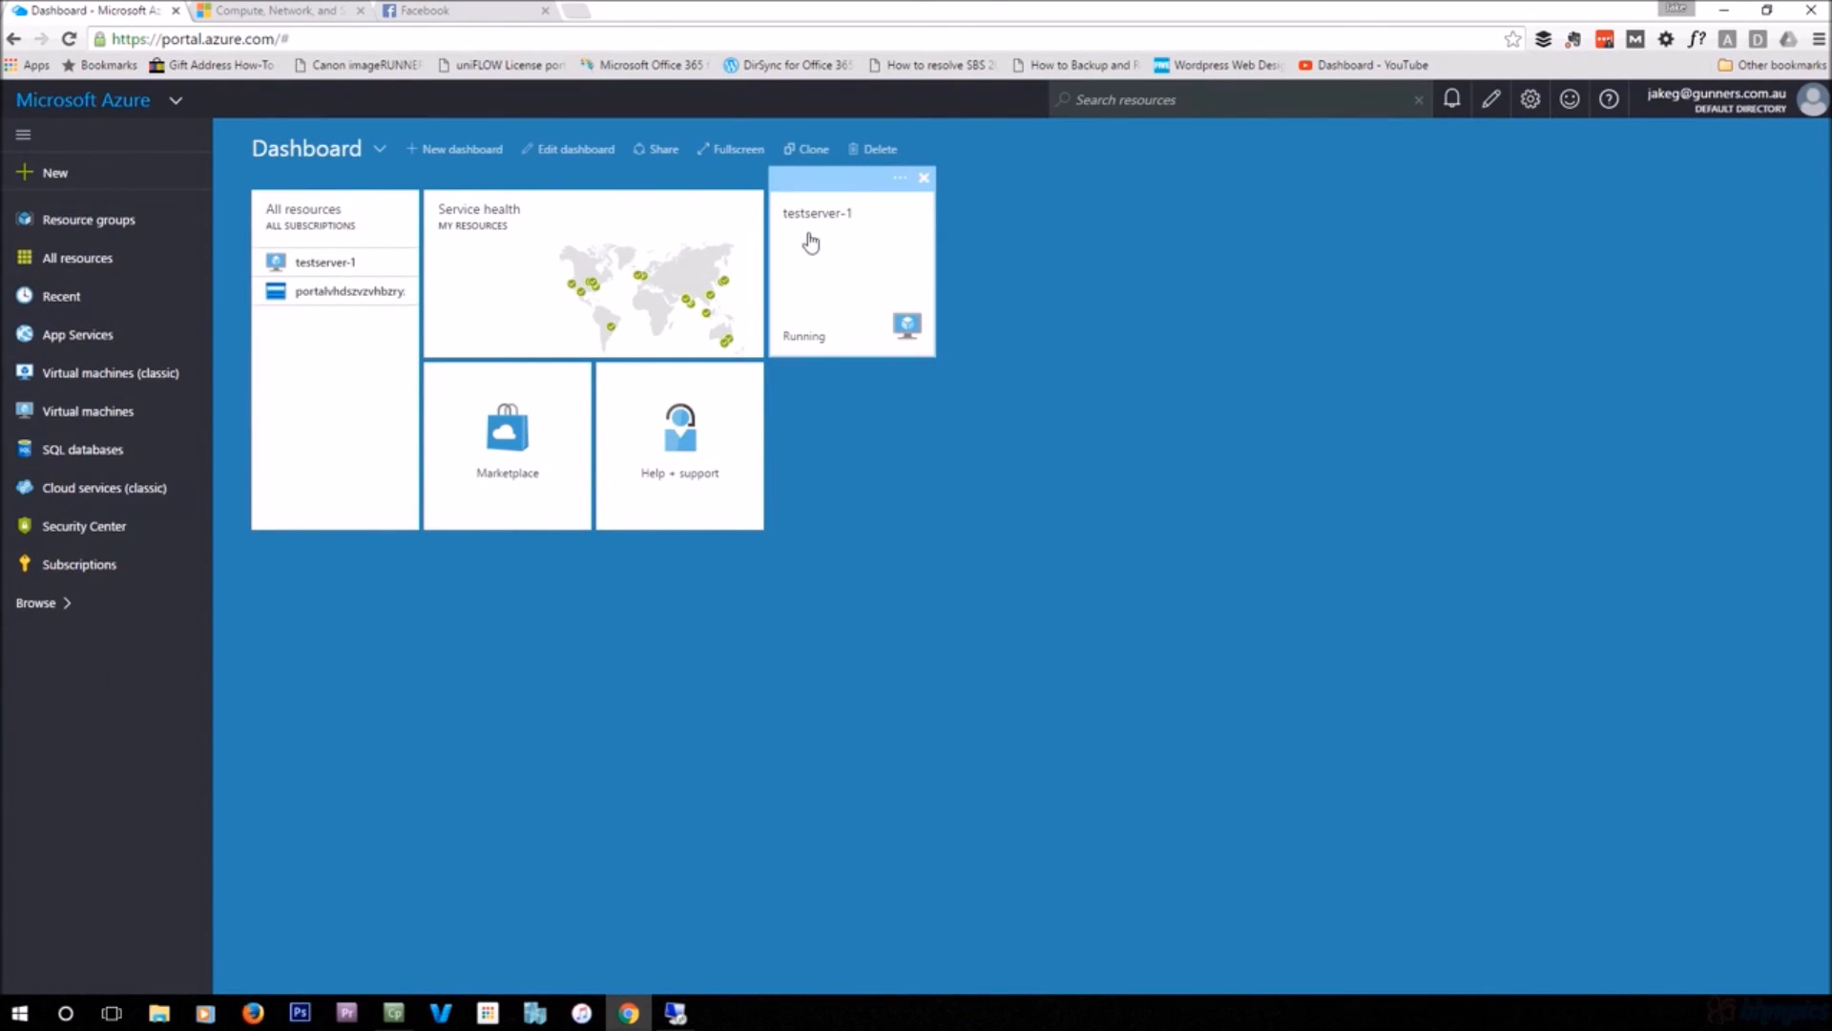
{"action": "left_click", "coordinate": [840, 284]}
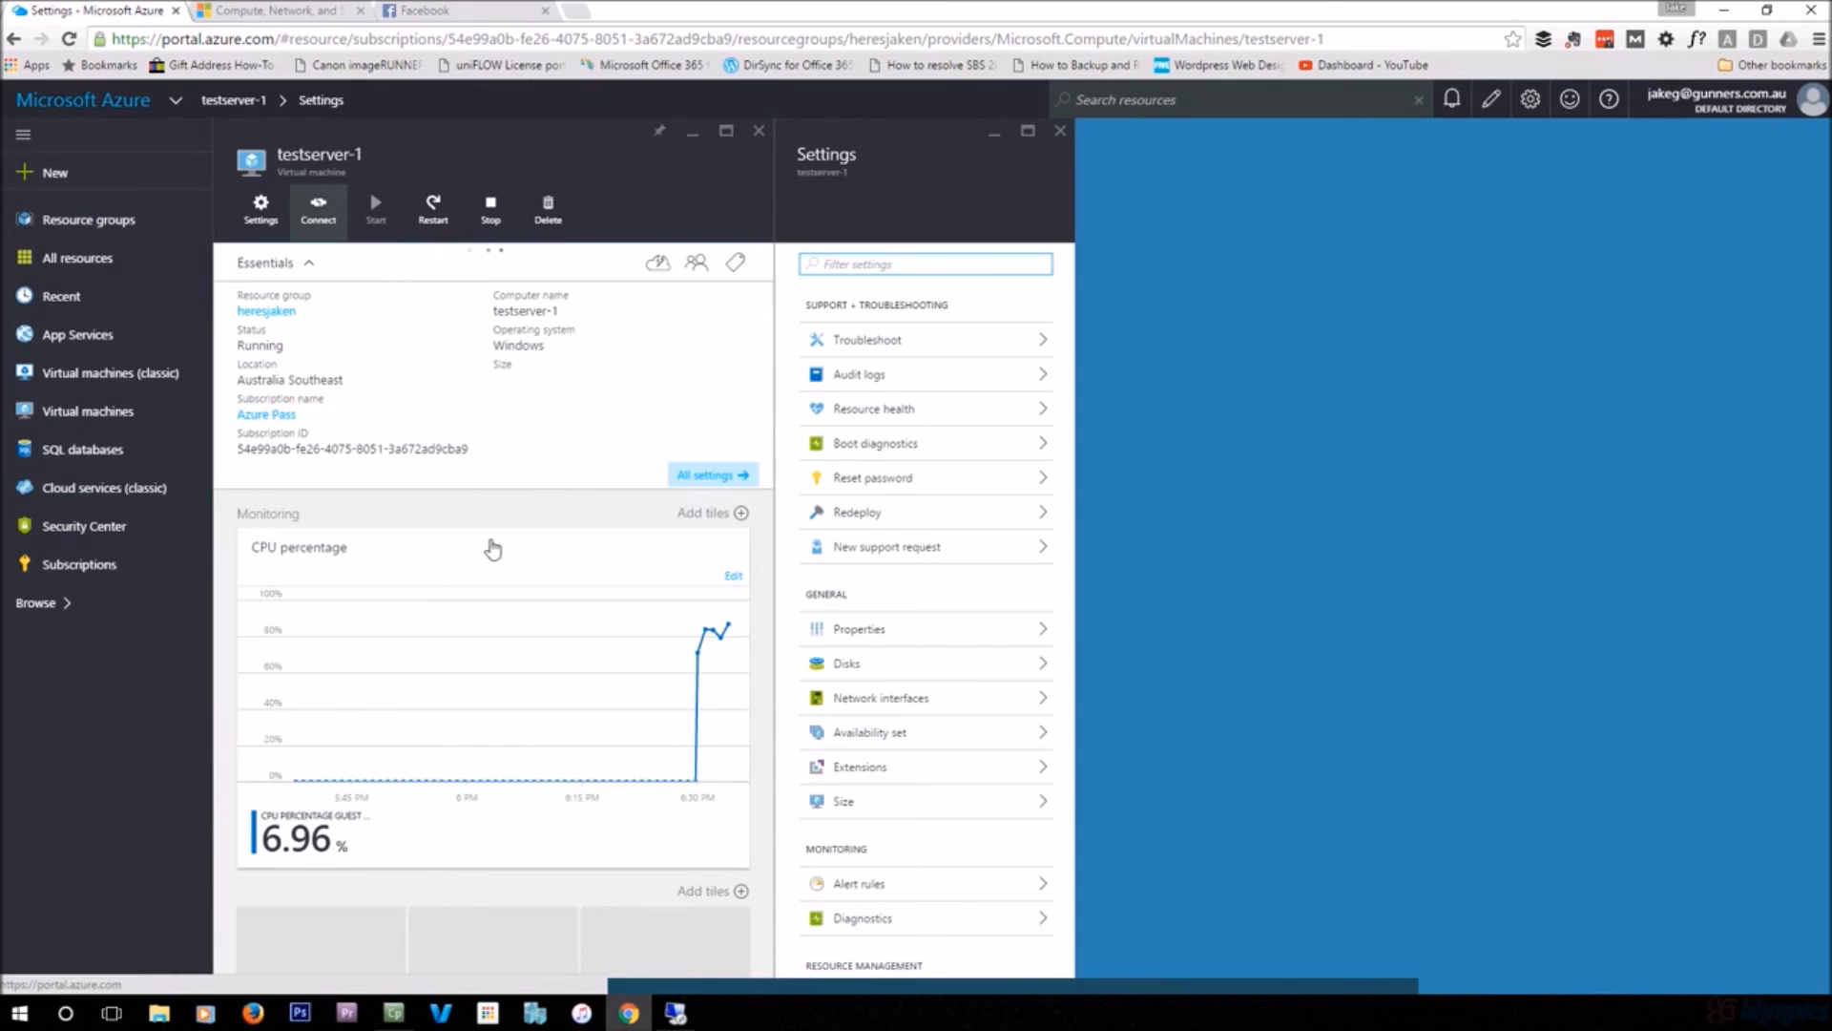
{"action": "scroll", "coordinate": [655, 660], "scroll_direction": "down", "scroll_amount": 2}
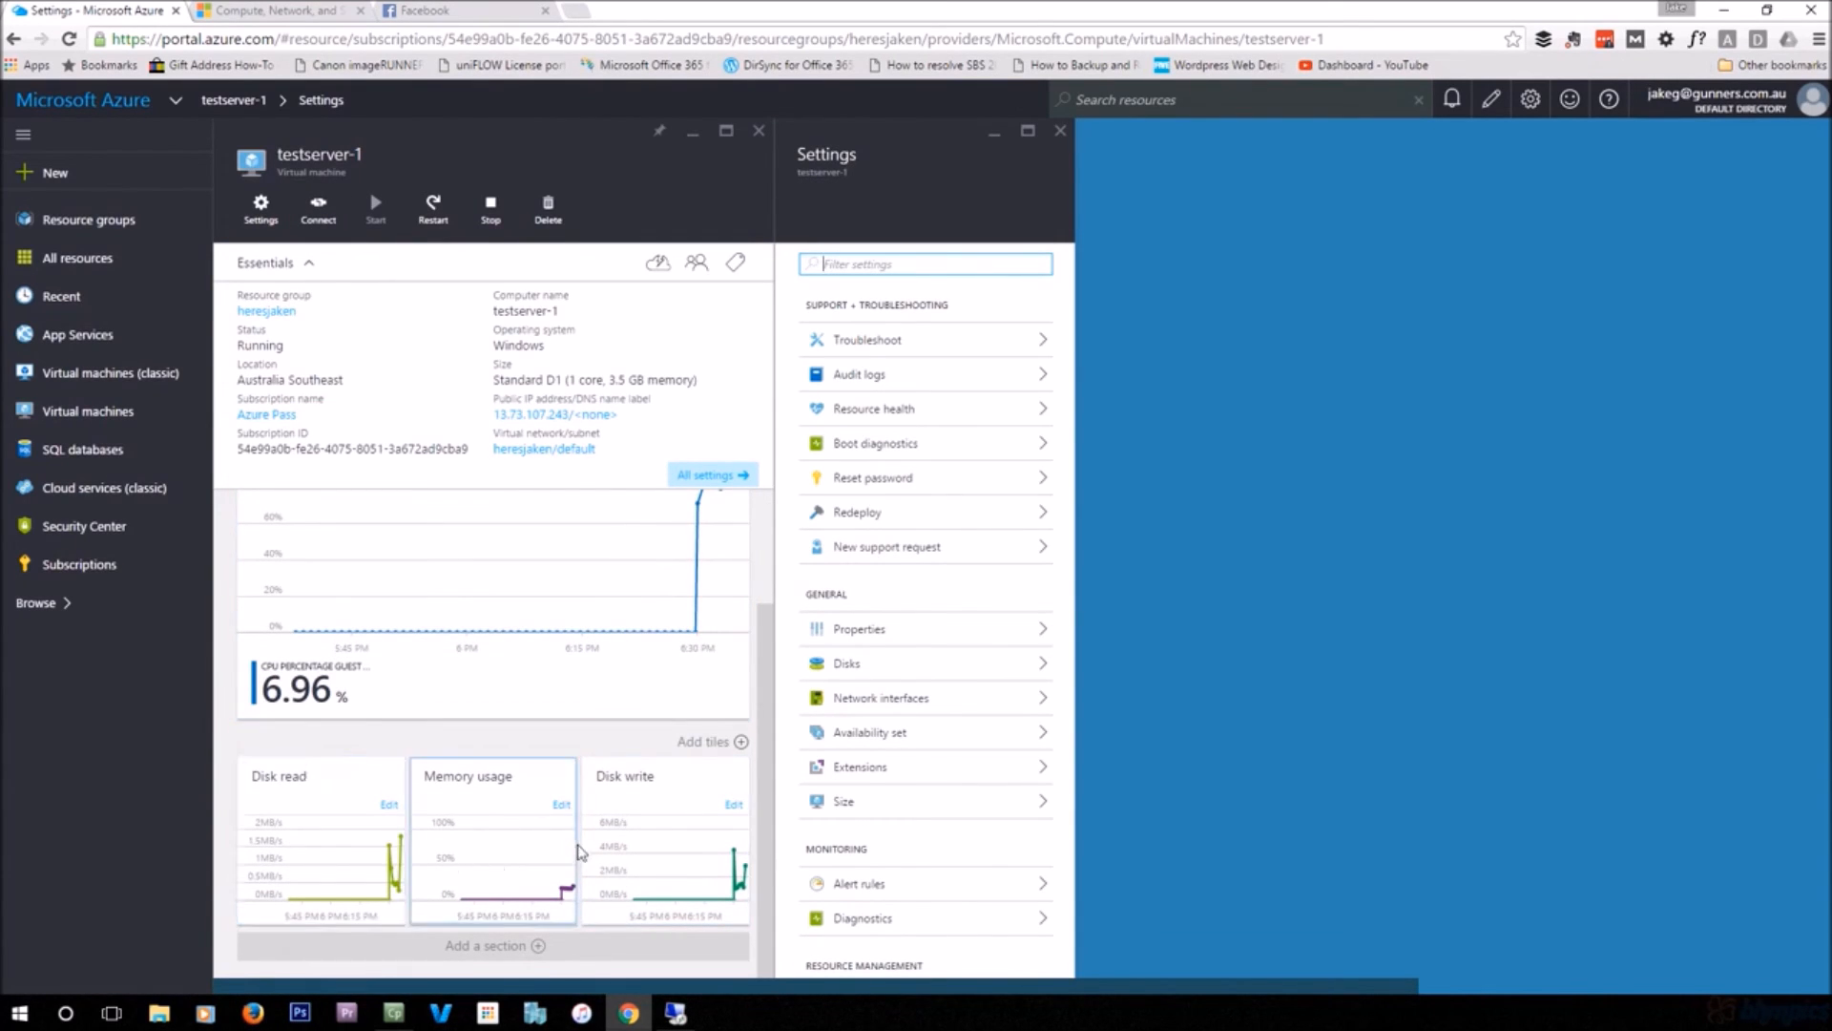
{"action": "scroll", "coordinate": [688, 677], "scroll_direction": "up", "scroll_amount": 2}
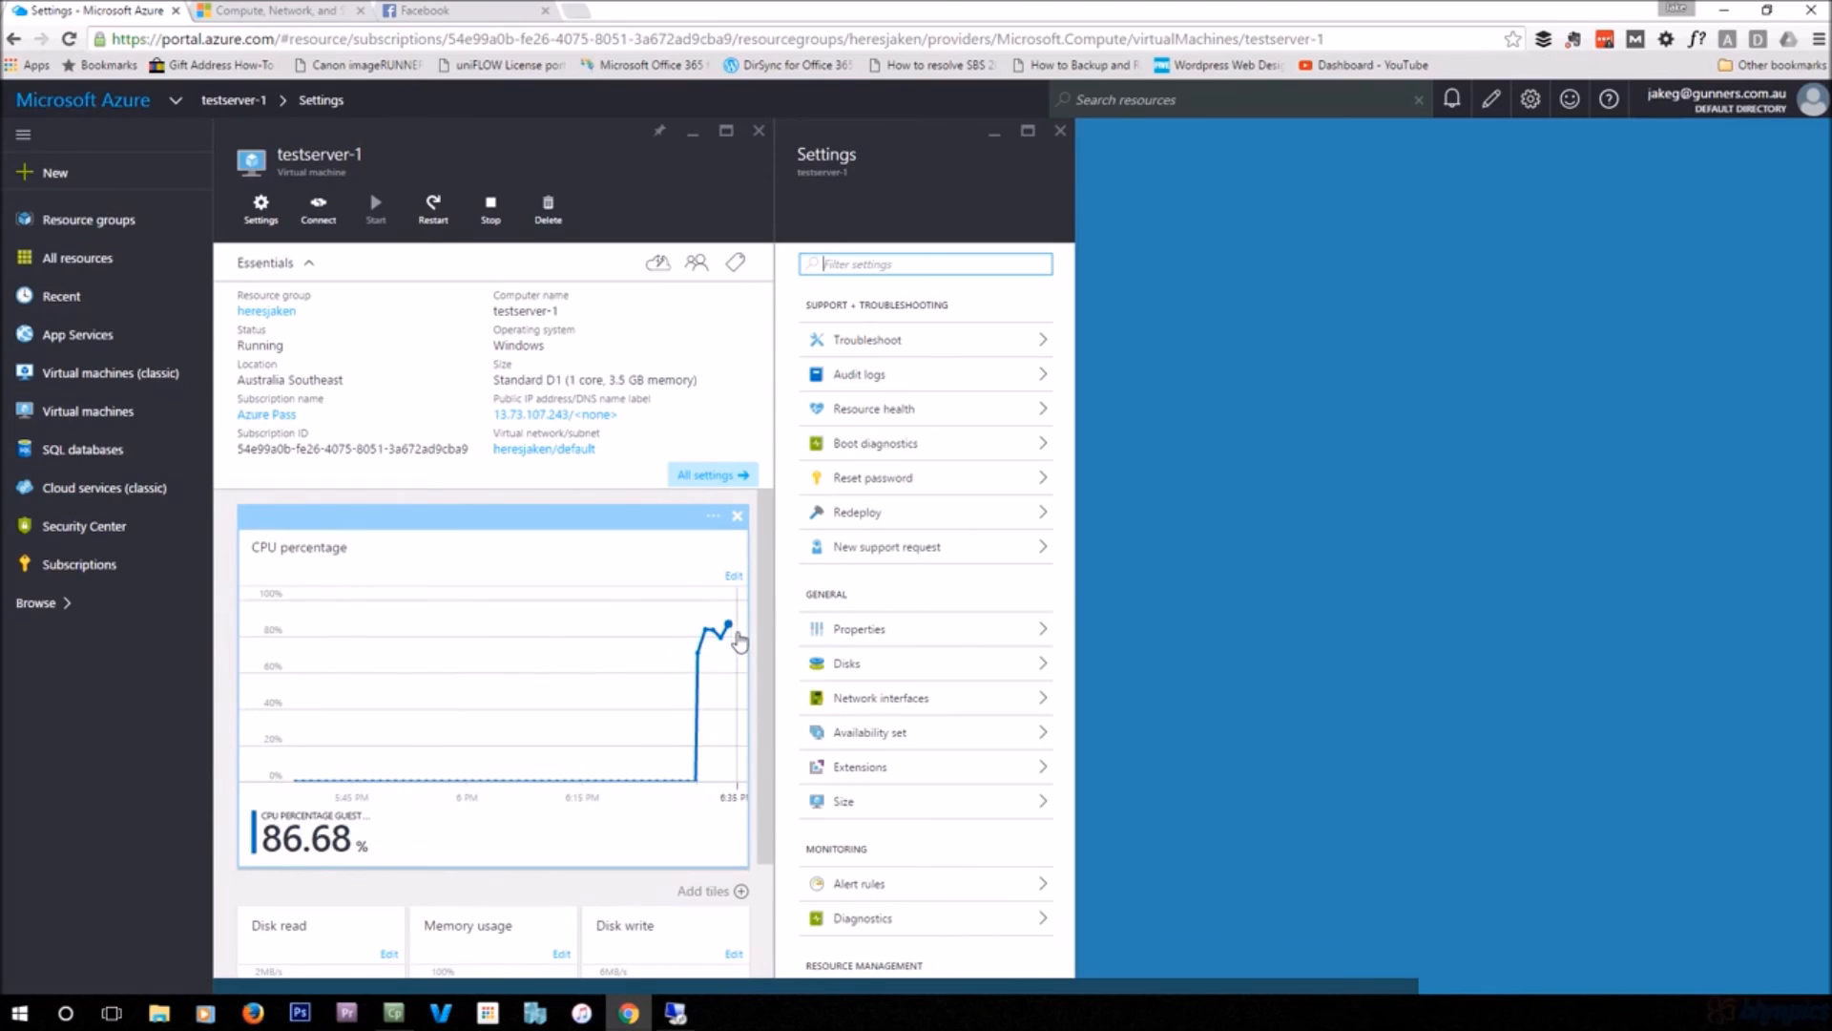
{"action": "scroll", "coordinate": [667, 764], "scroll_direction": "down", "scroll_amount": 1}
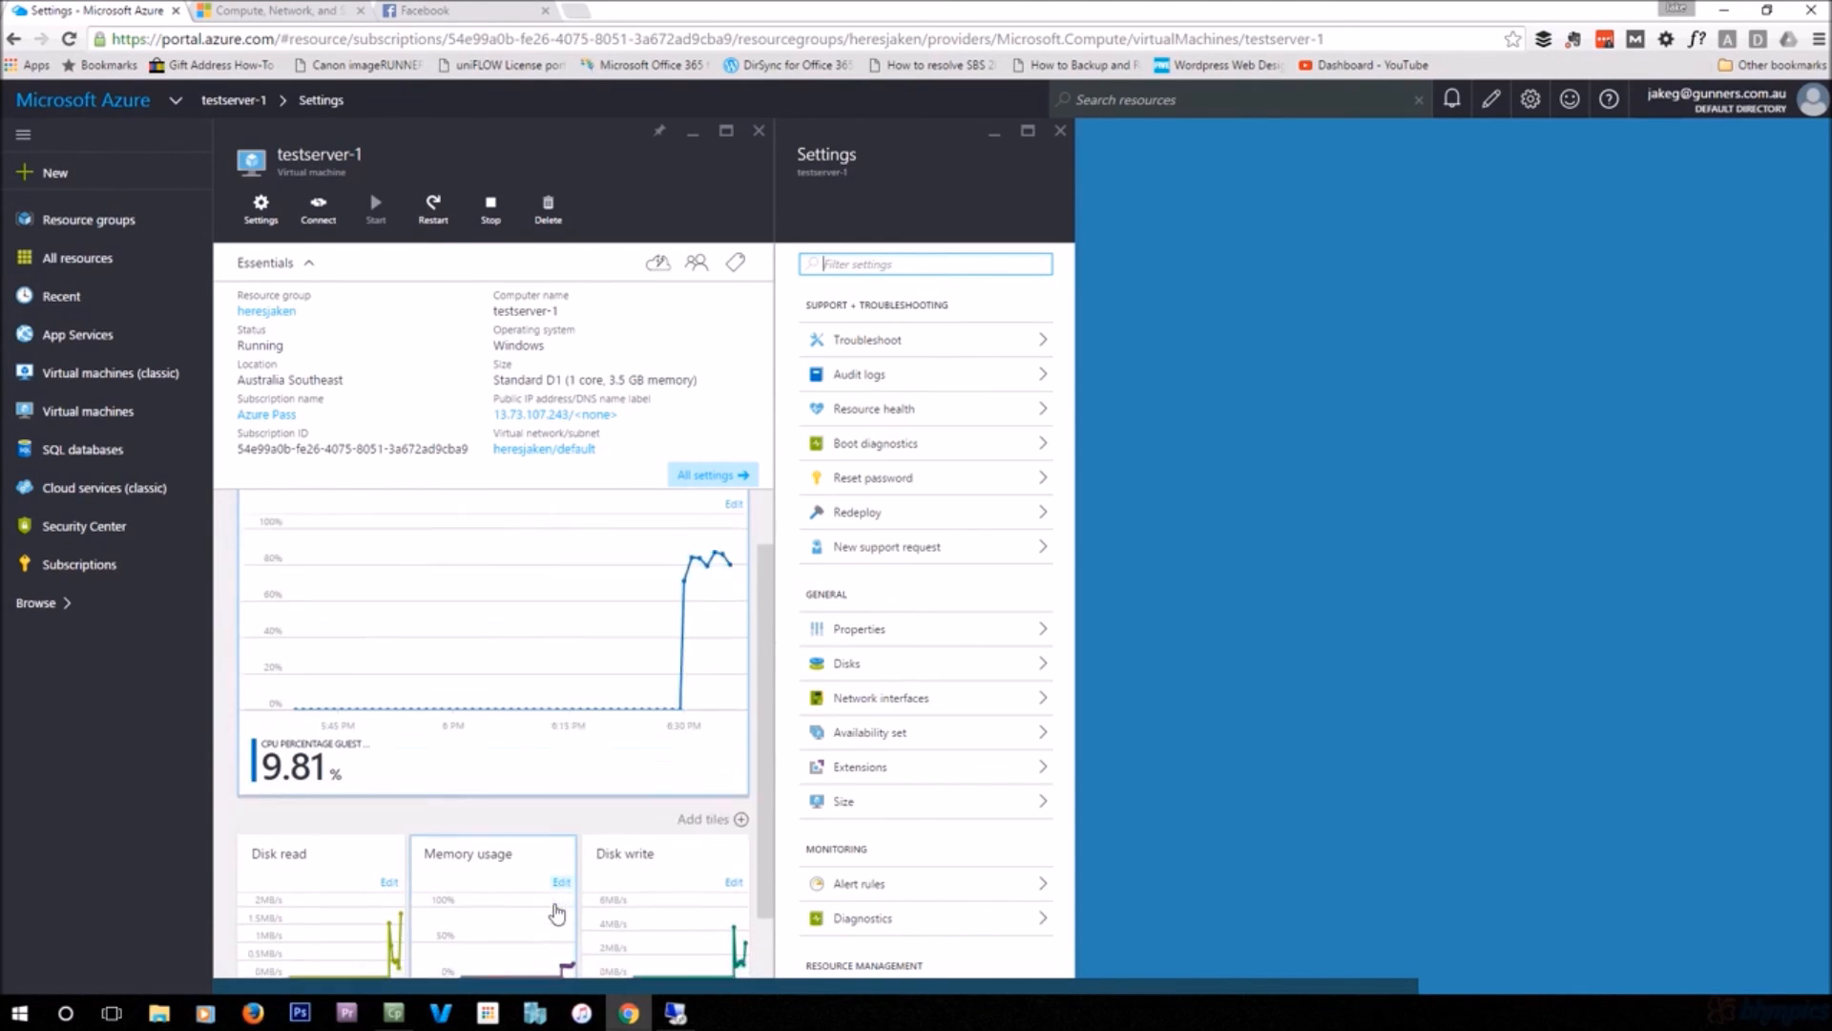
{"action": "scroll", "coordinate": [572, 897], "scroll_direction": "down", "scroll_amount": 1}
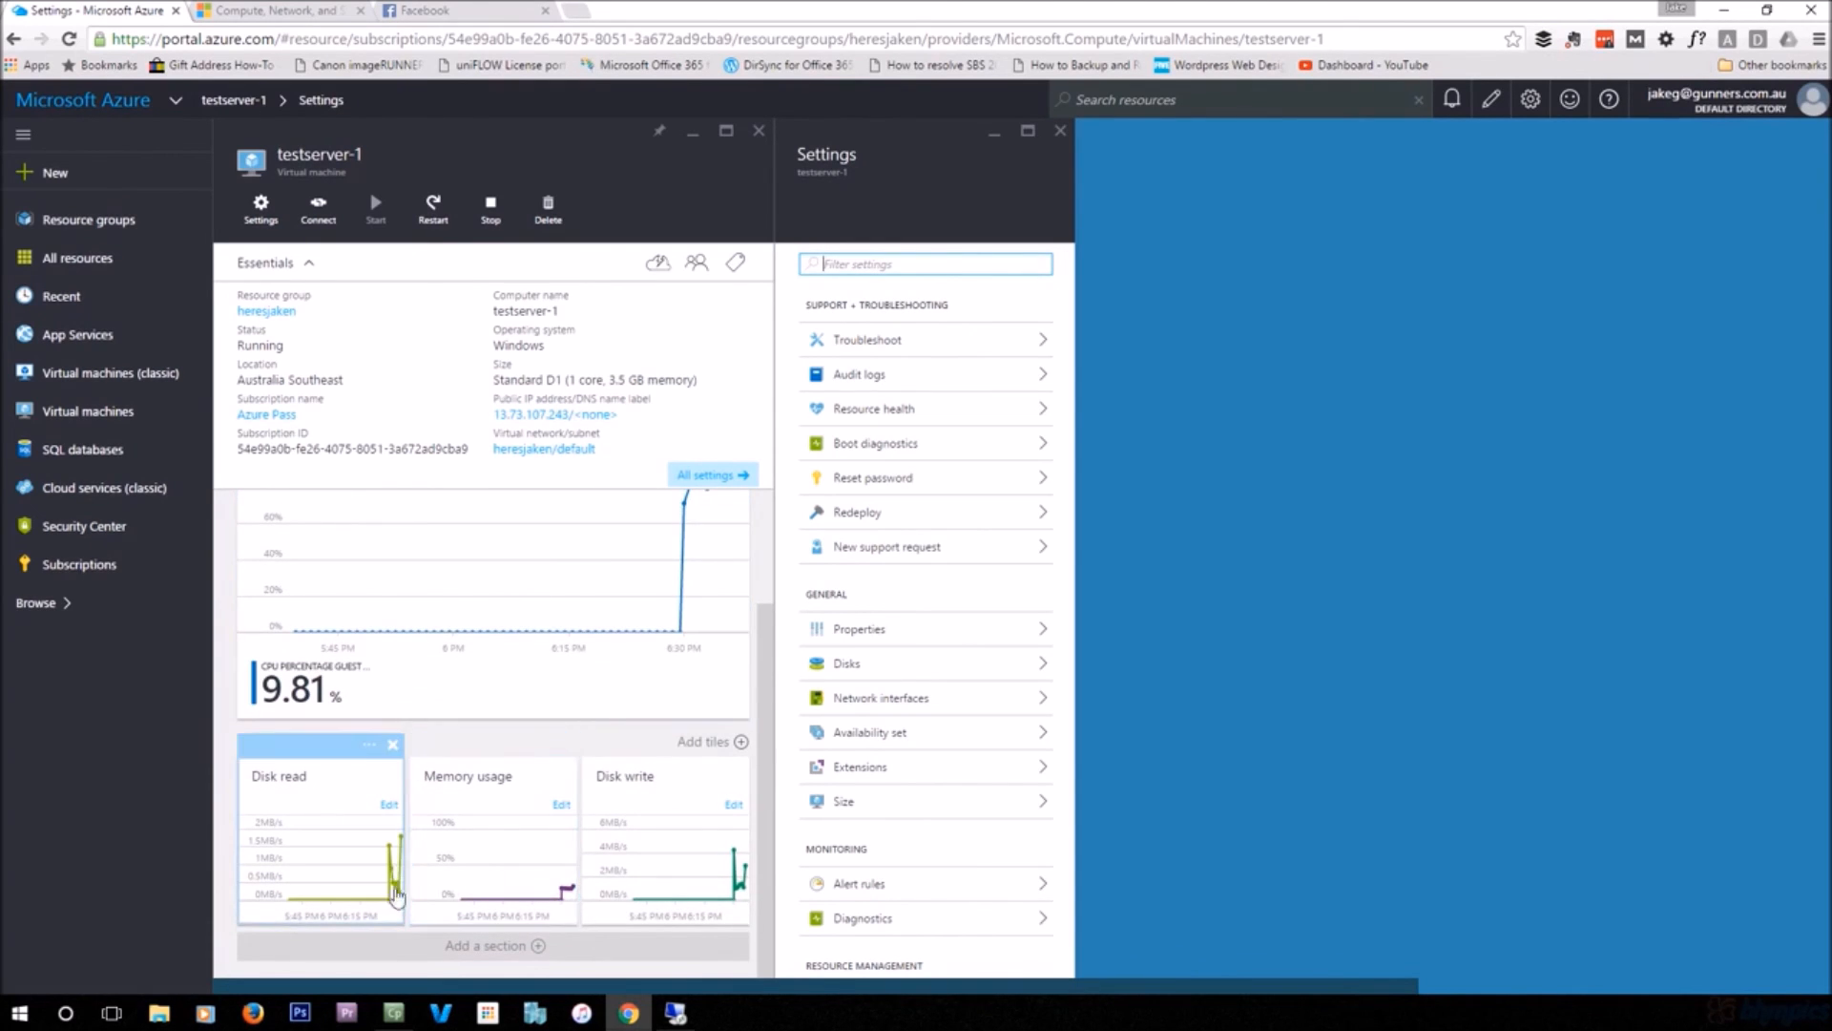
{"action": "scroll", "coordinate": [698, 835], "scroll_direction": "up", "scroll_amount": 2}
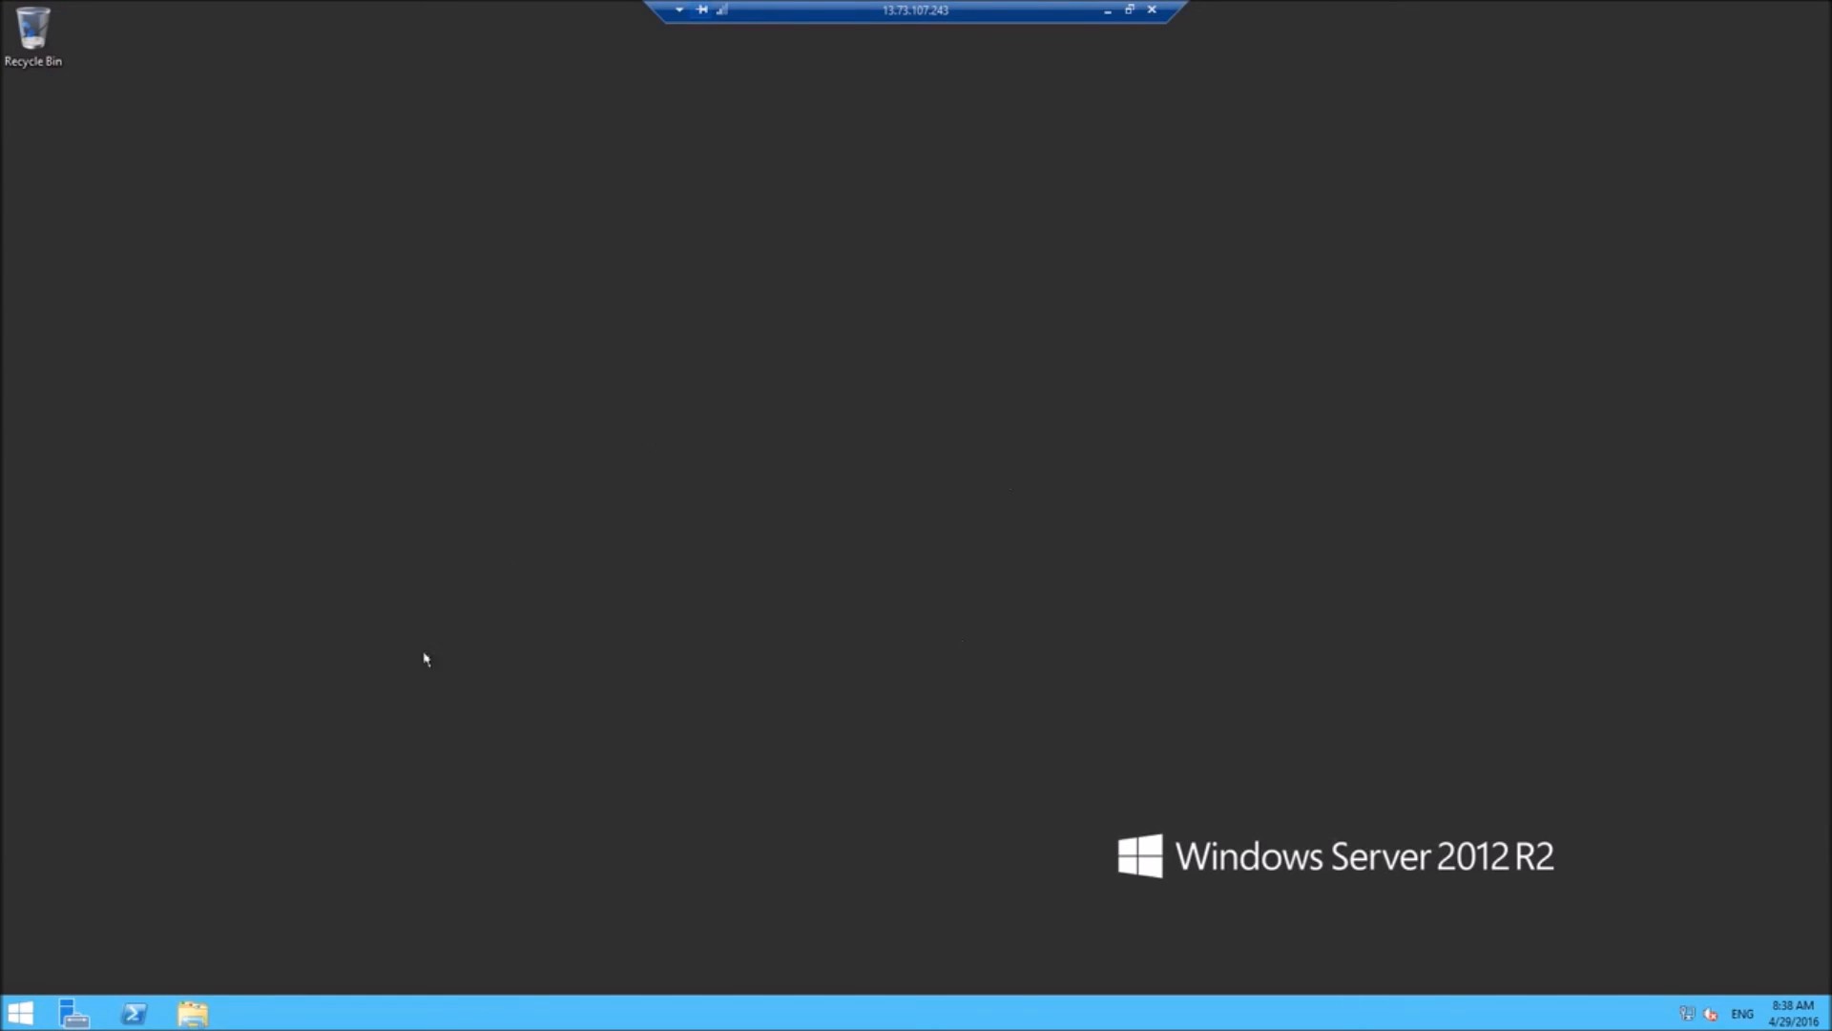
Disconnect the remote desktop session to testserver-1 and confirm the disconnection
{"action": "left_click", "coordinate": [1153, 11]}
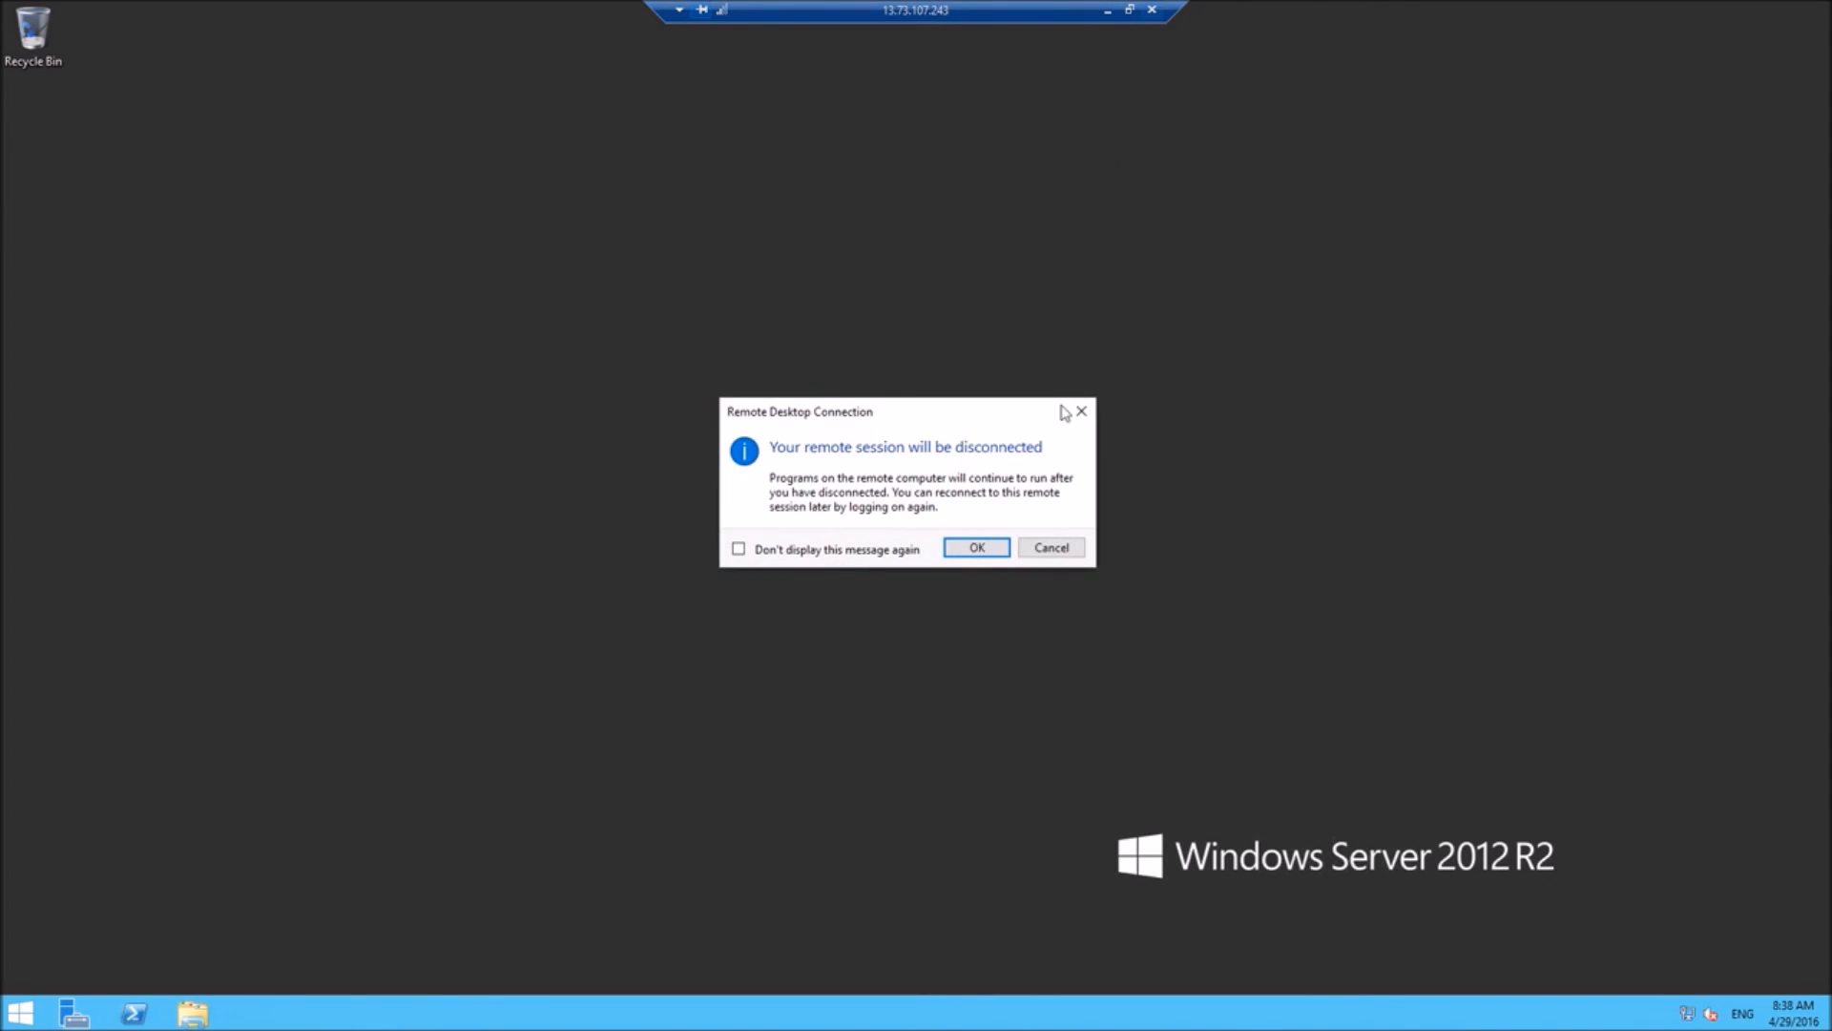
{"action": "left_click", "coordinate": [983, 545]}
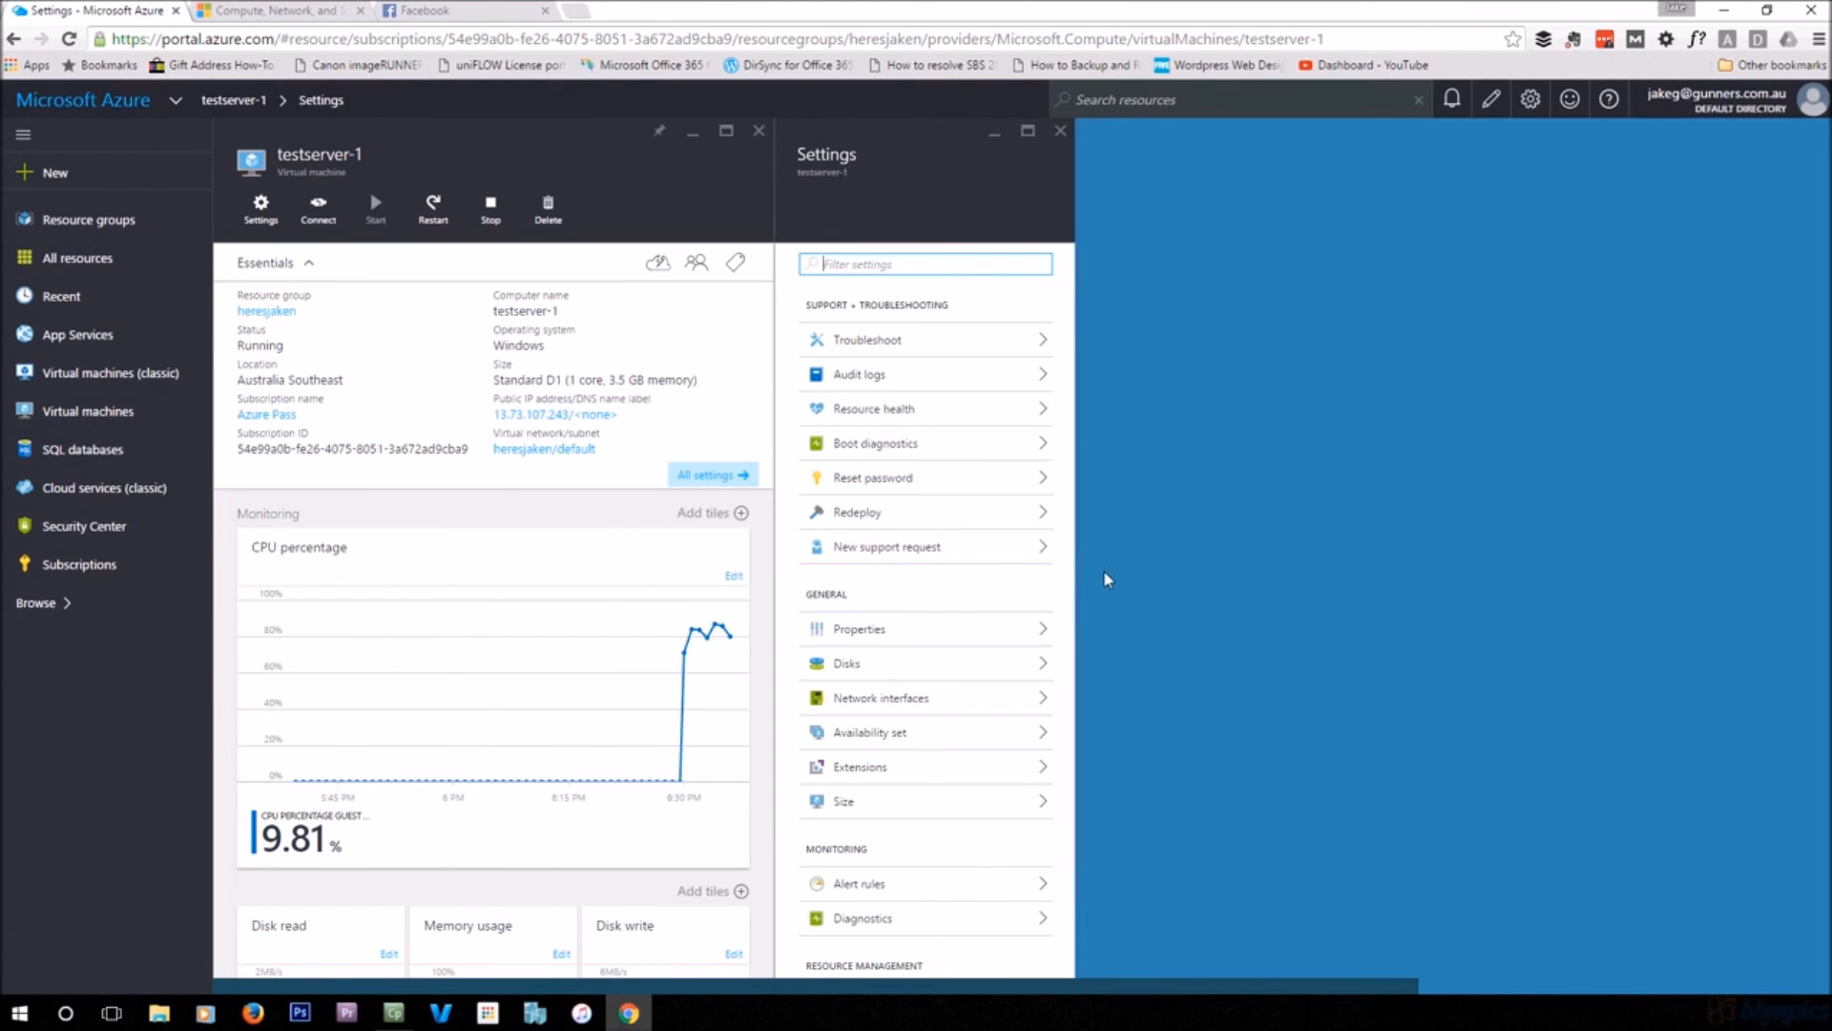